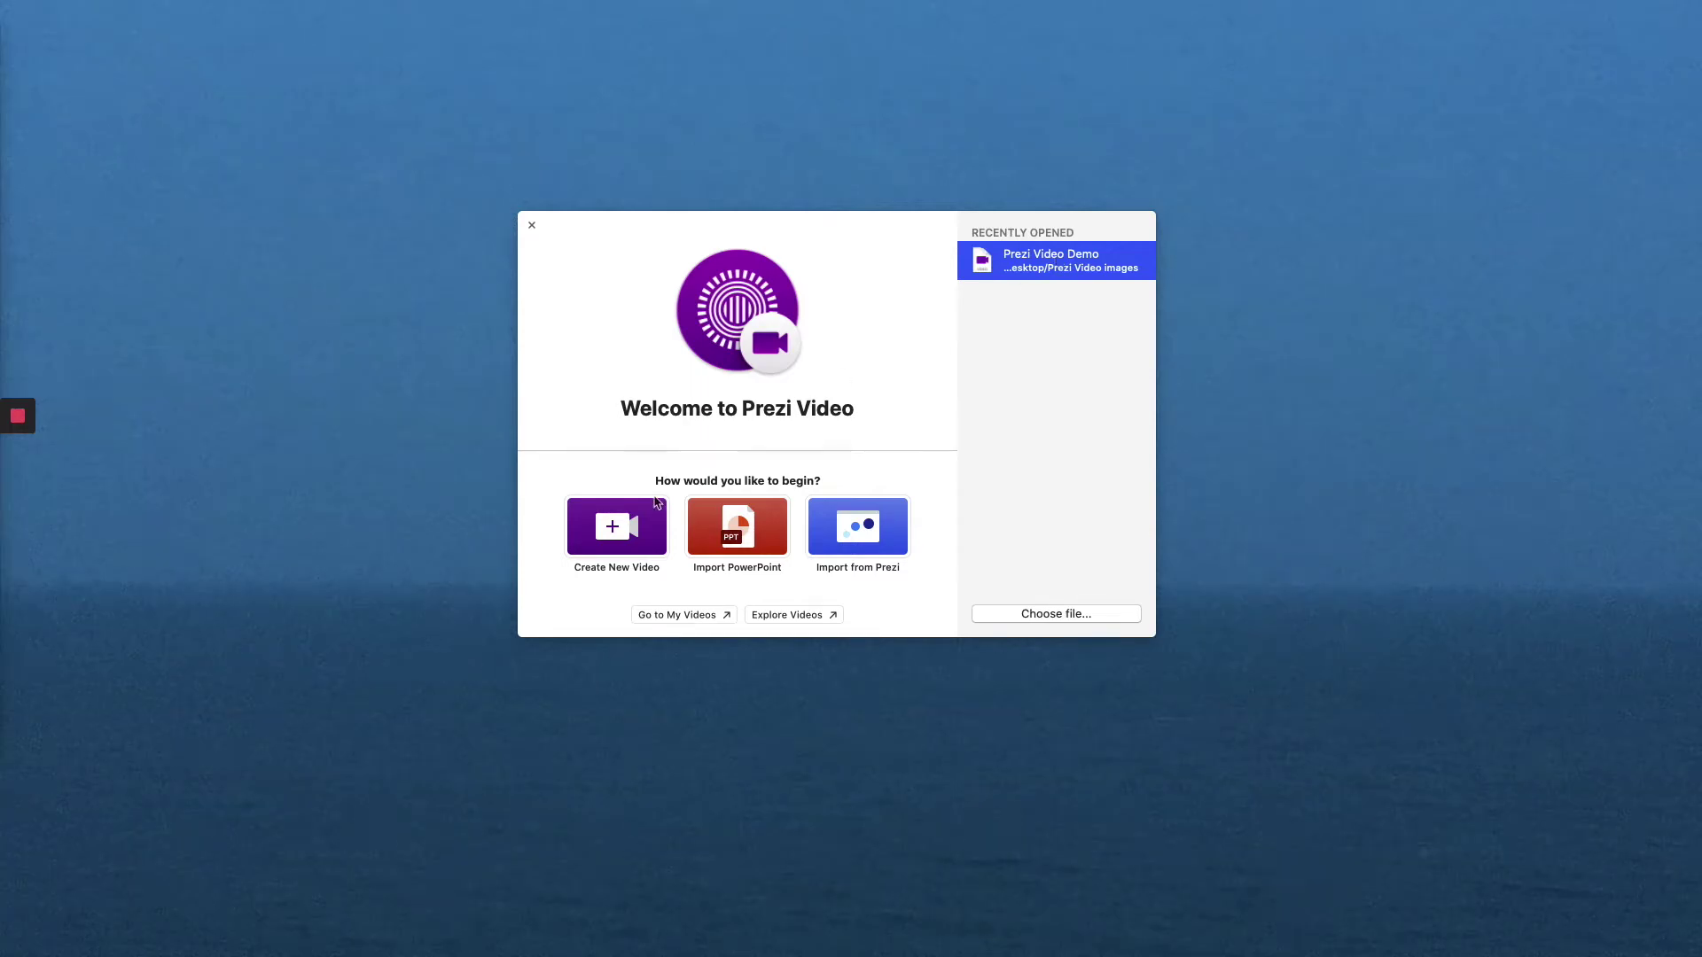
# Create a new blank video from the welcome screen, opening the three-slide editor
pyautogui.click(616, 527)
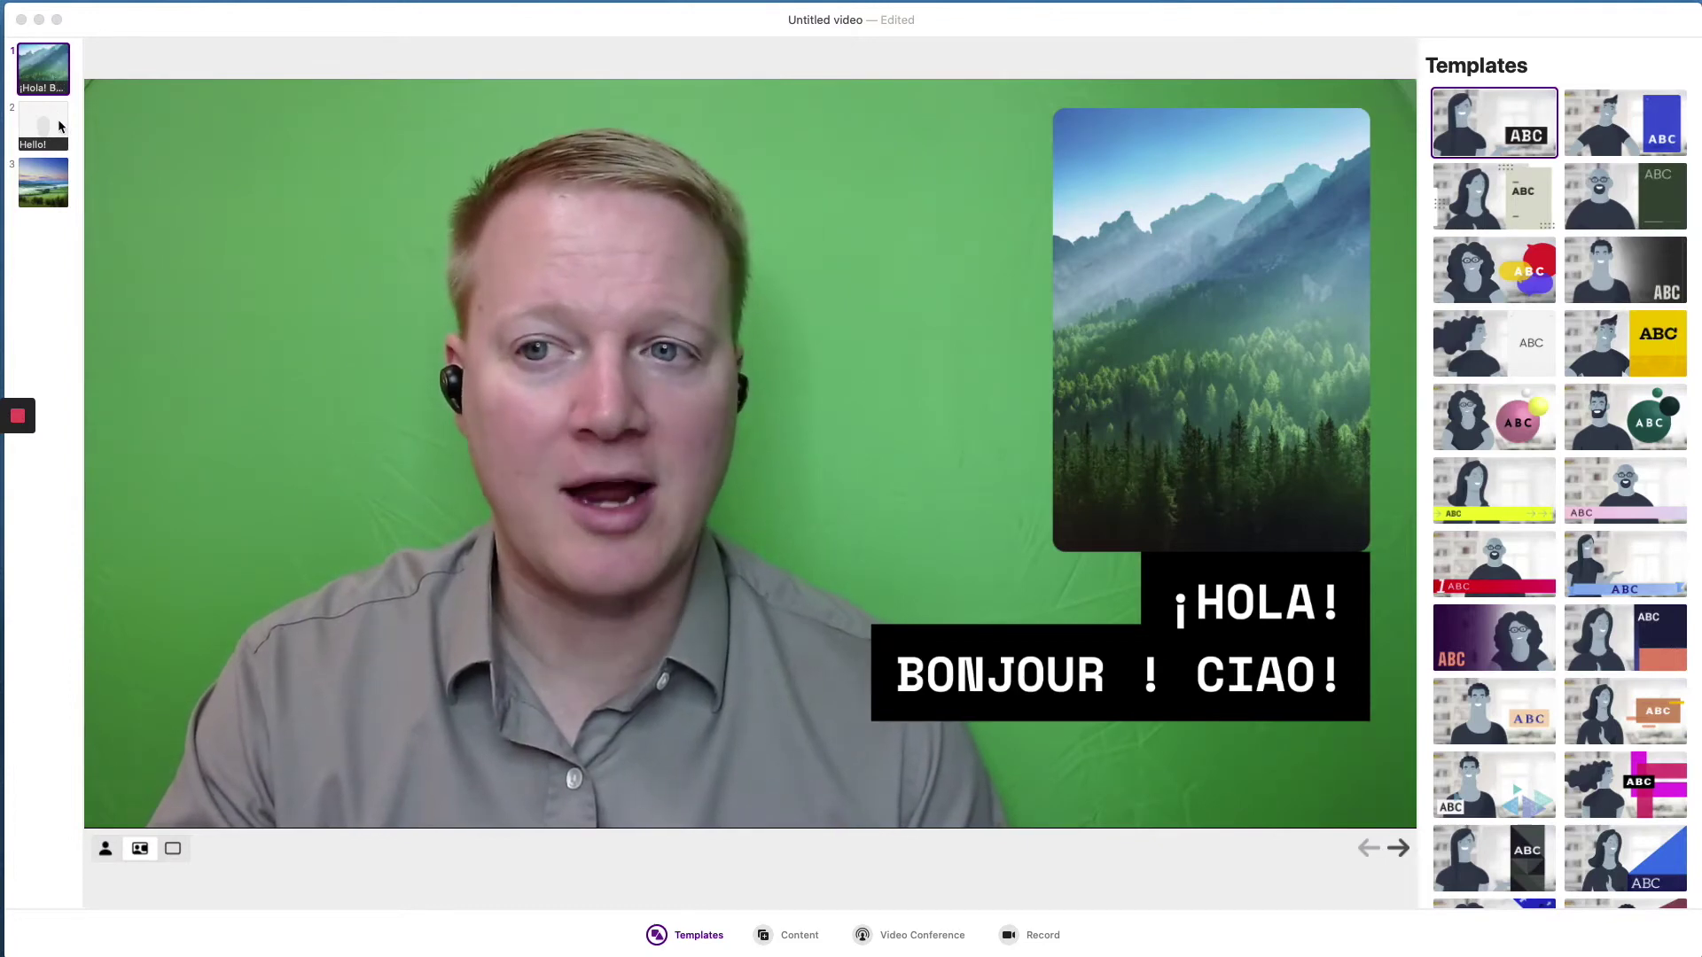
# Compare presenter-only, side-by-side and content-only layouts on the first frame
pyautogui.click(44, 182)
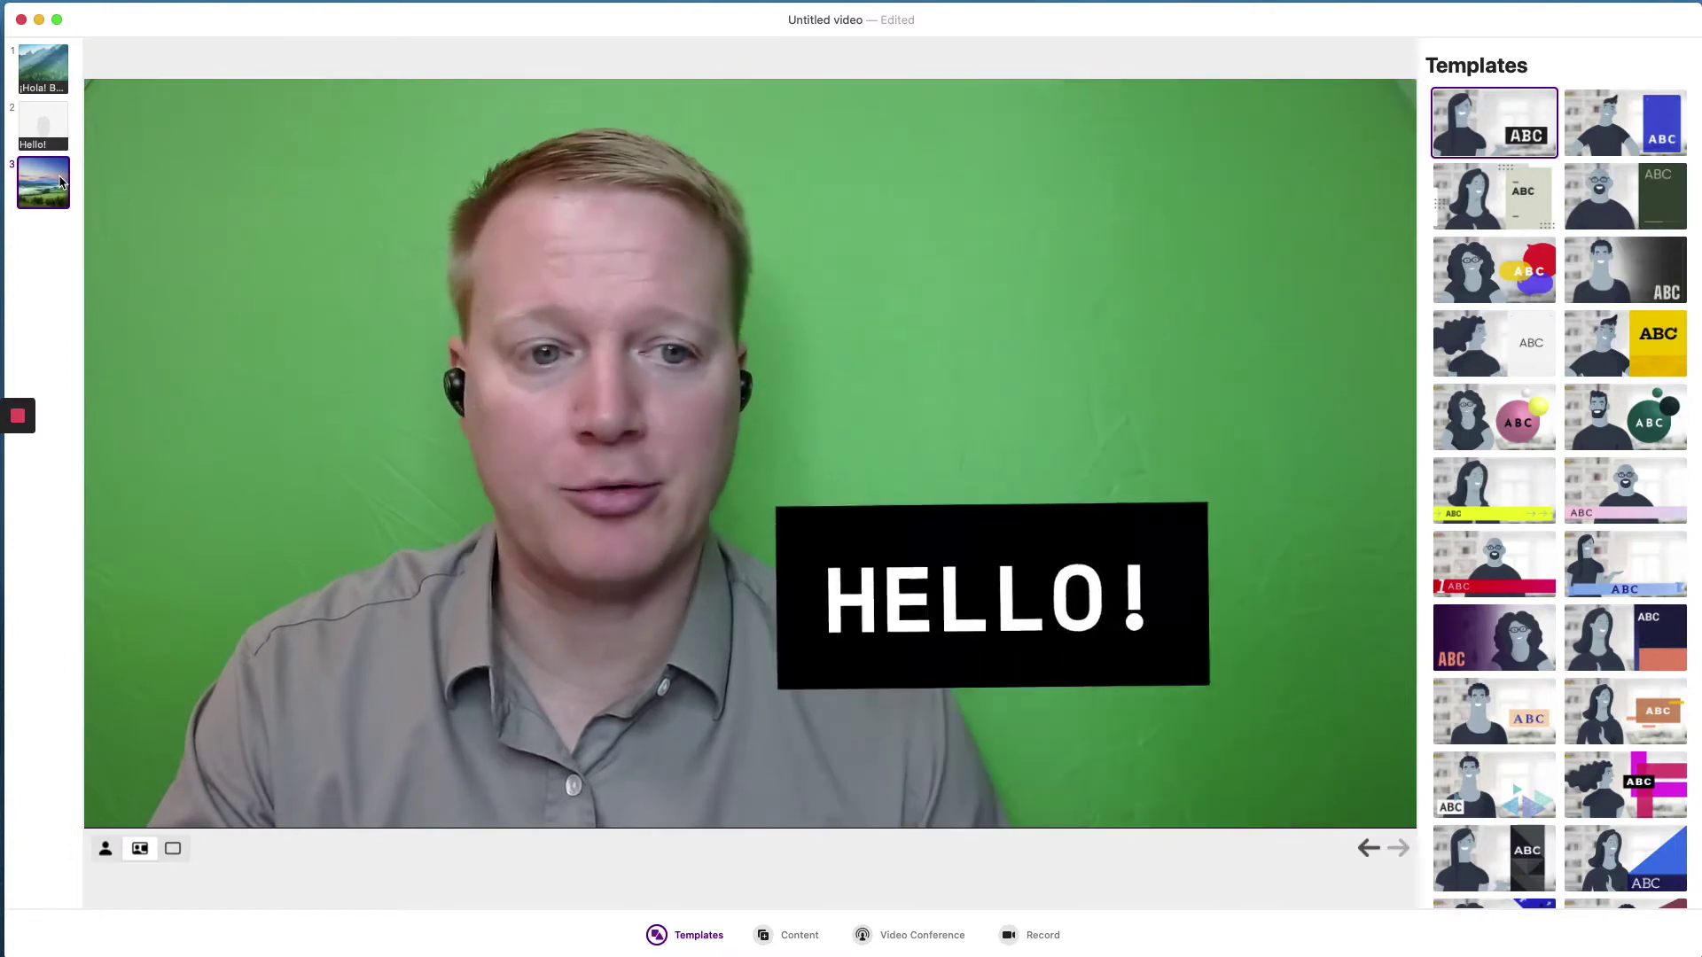
pyautogui.click(56, 84)
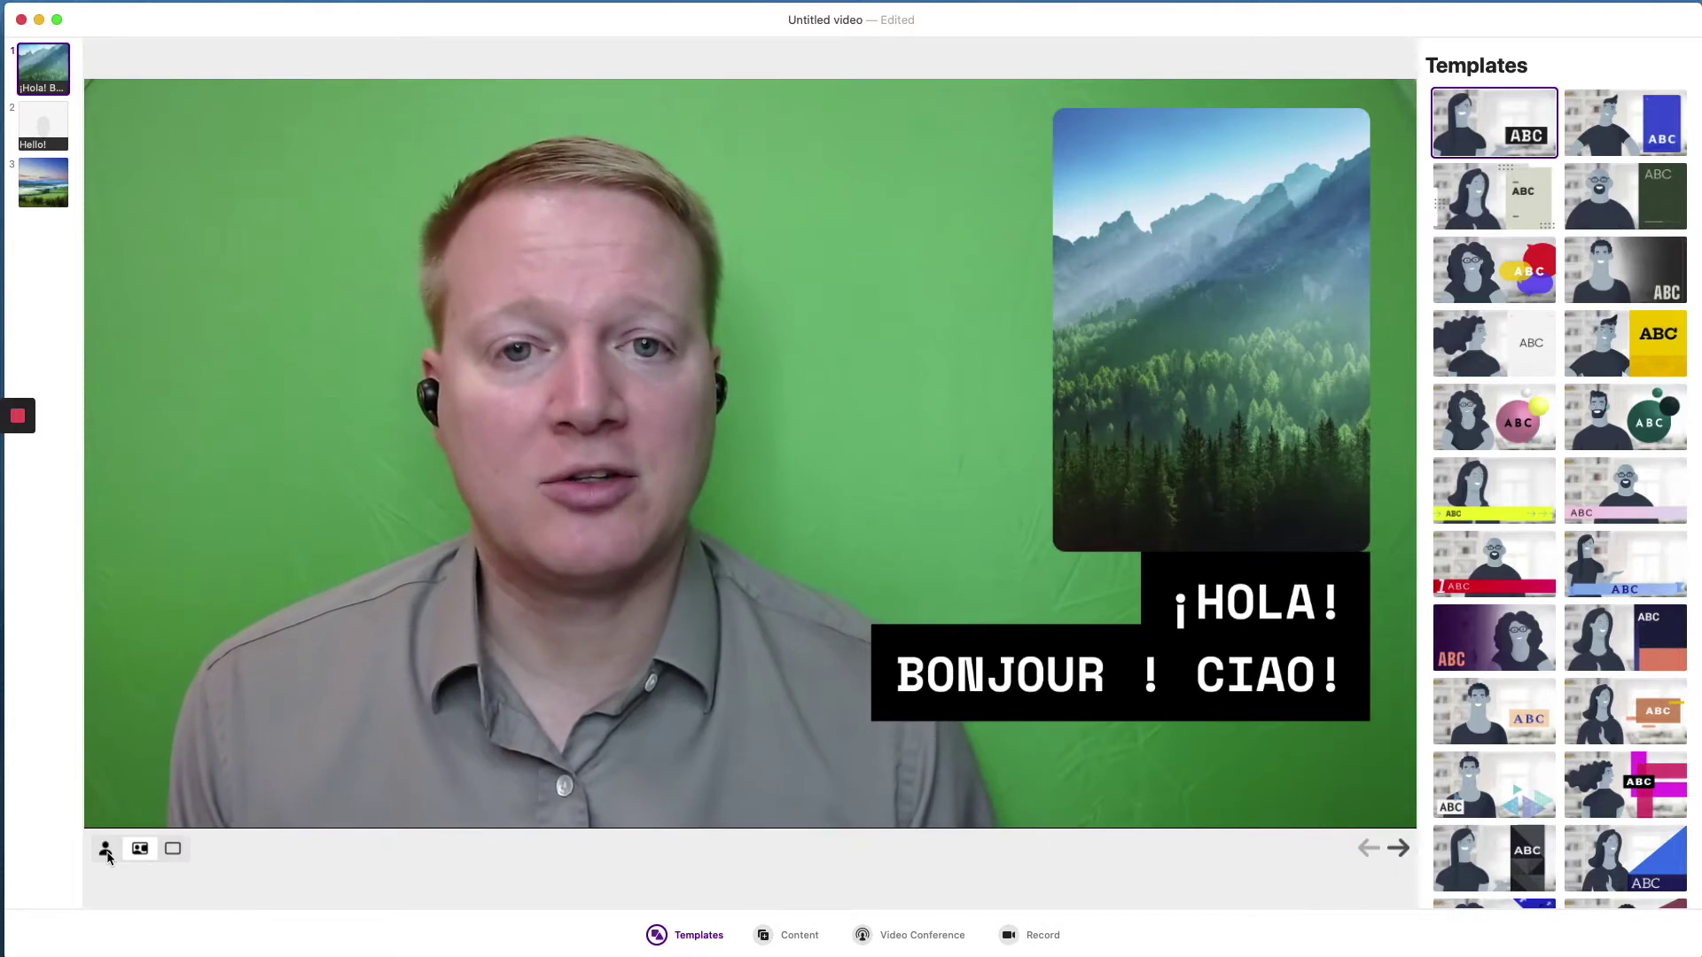
pyautogui.click(105, 849)
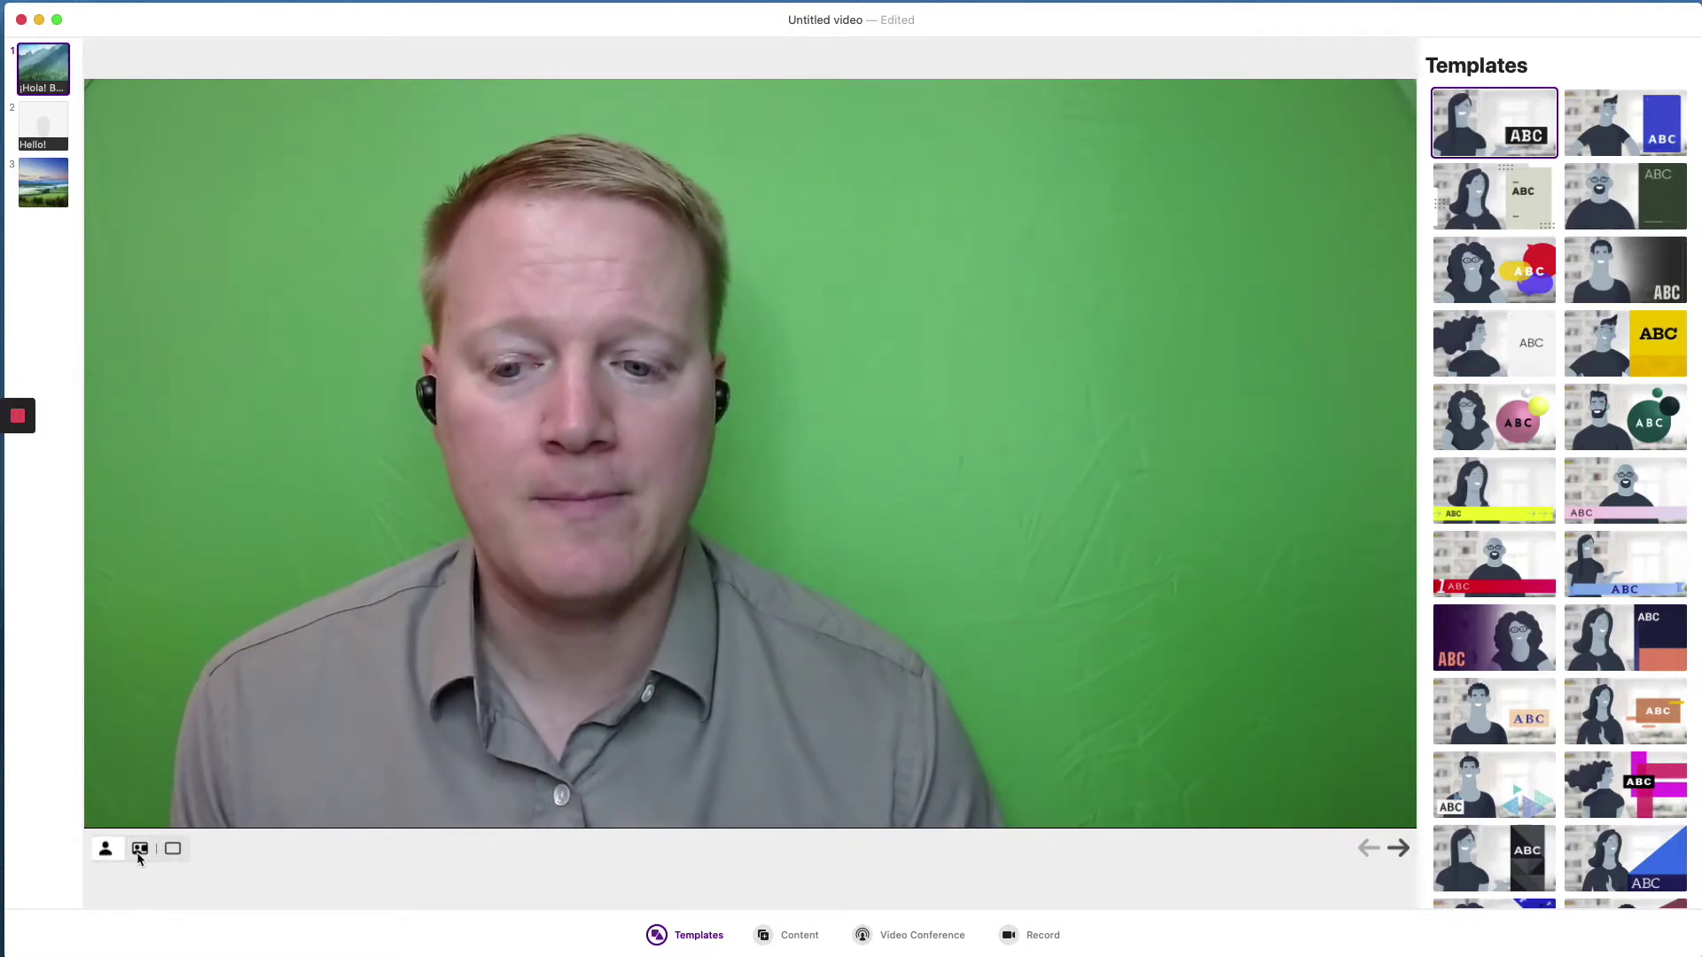
pyautogui.click(139, 849)
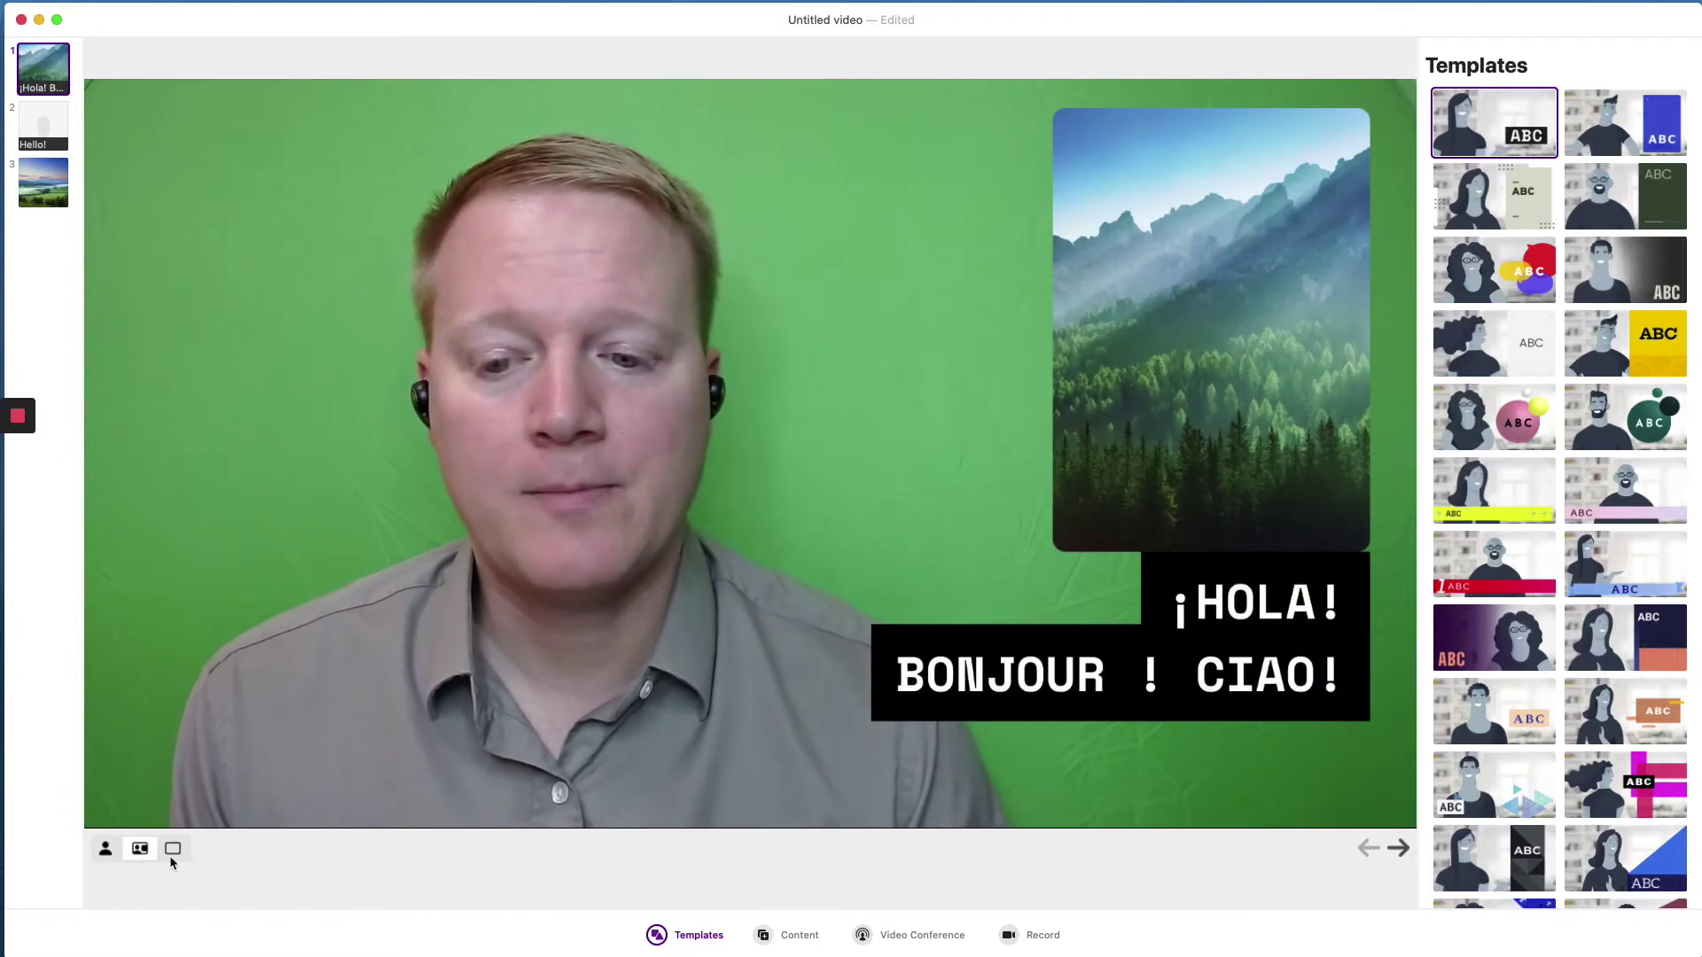
pyautogui.click(173, 849)
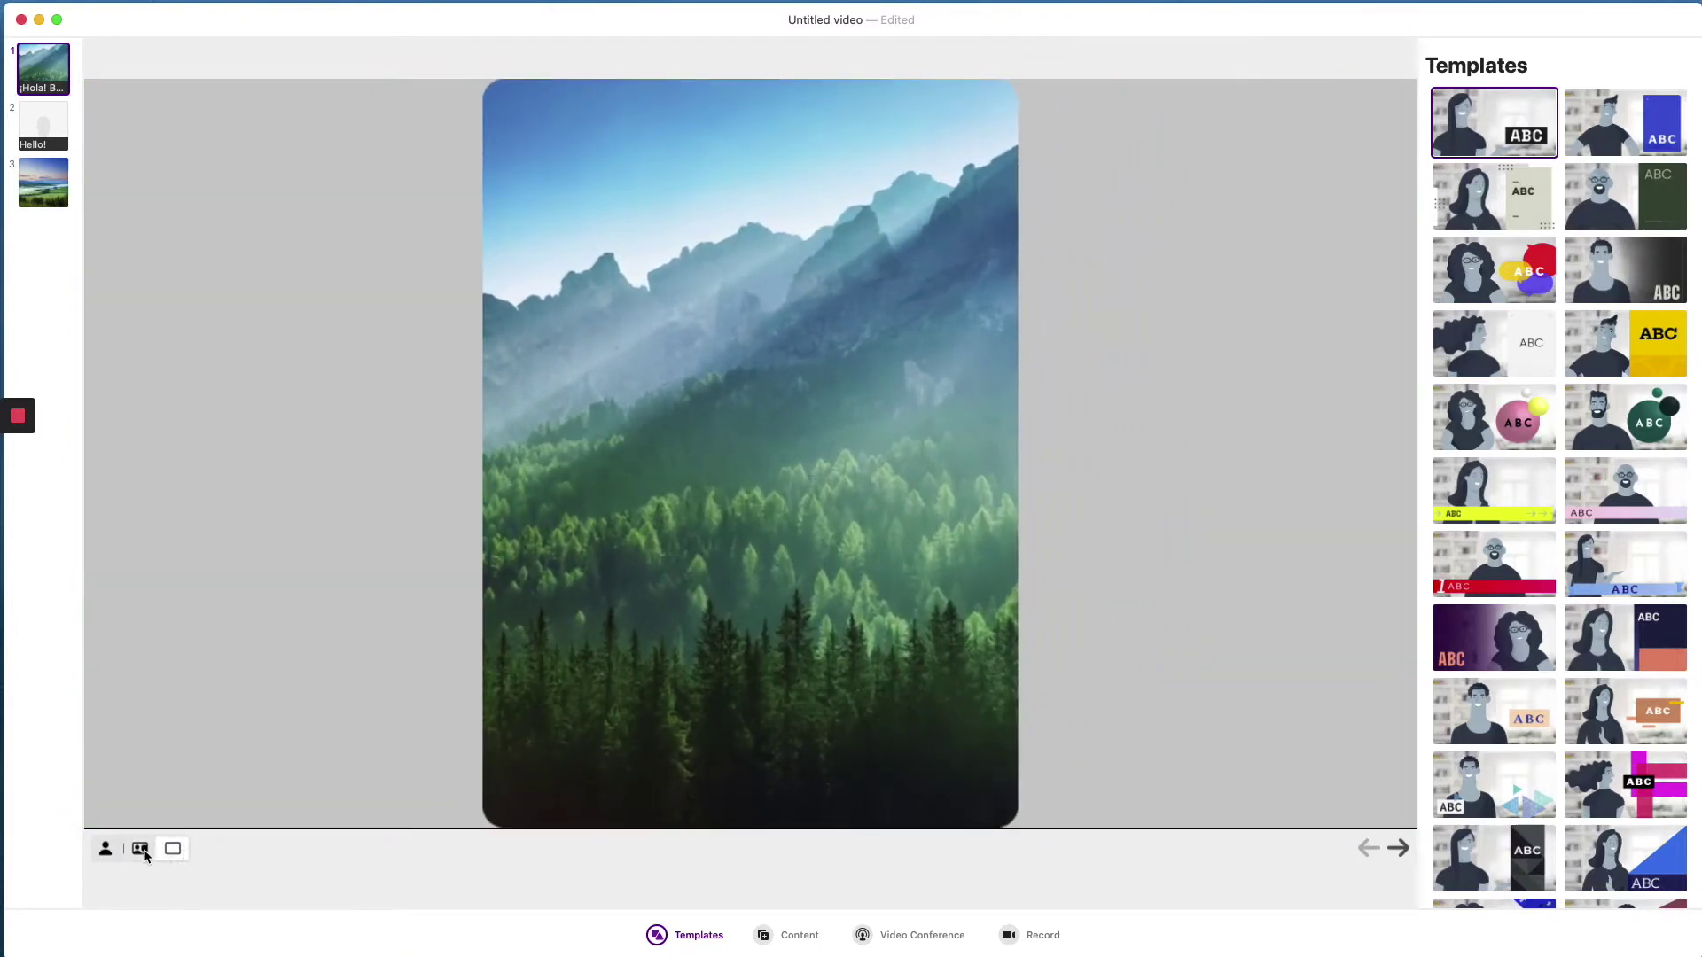
pyautogui.click(145, 852)
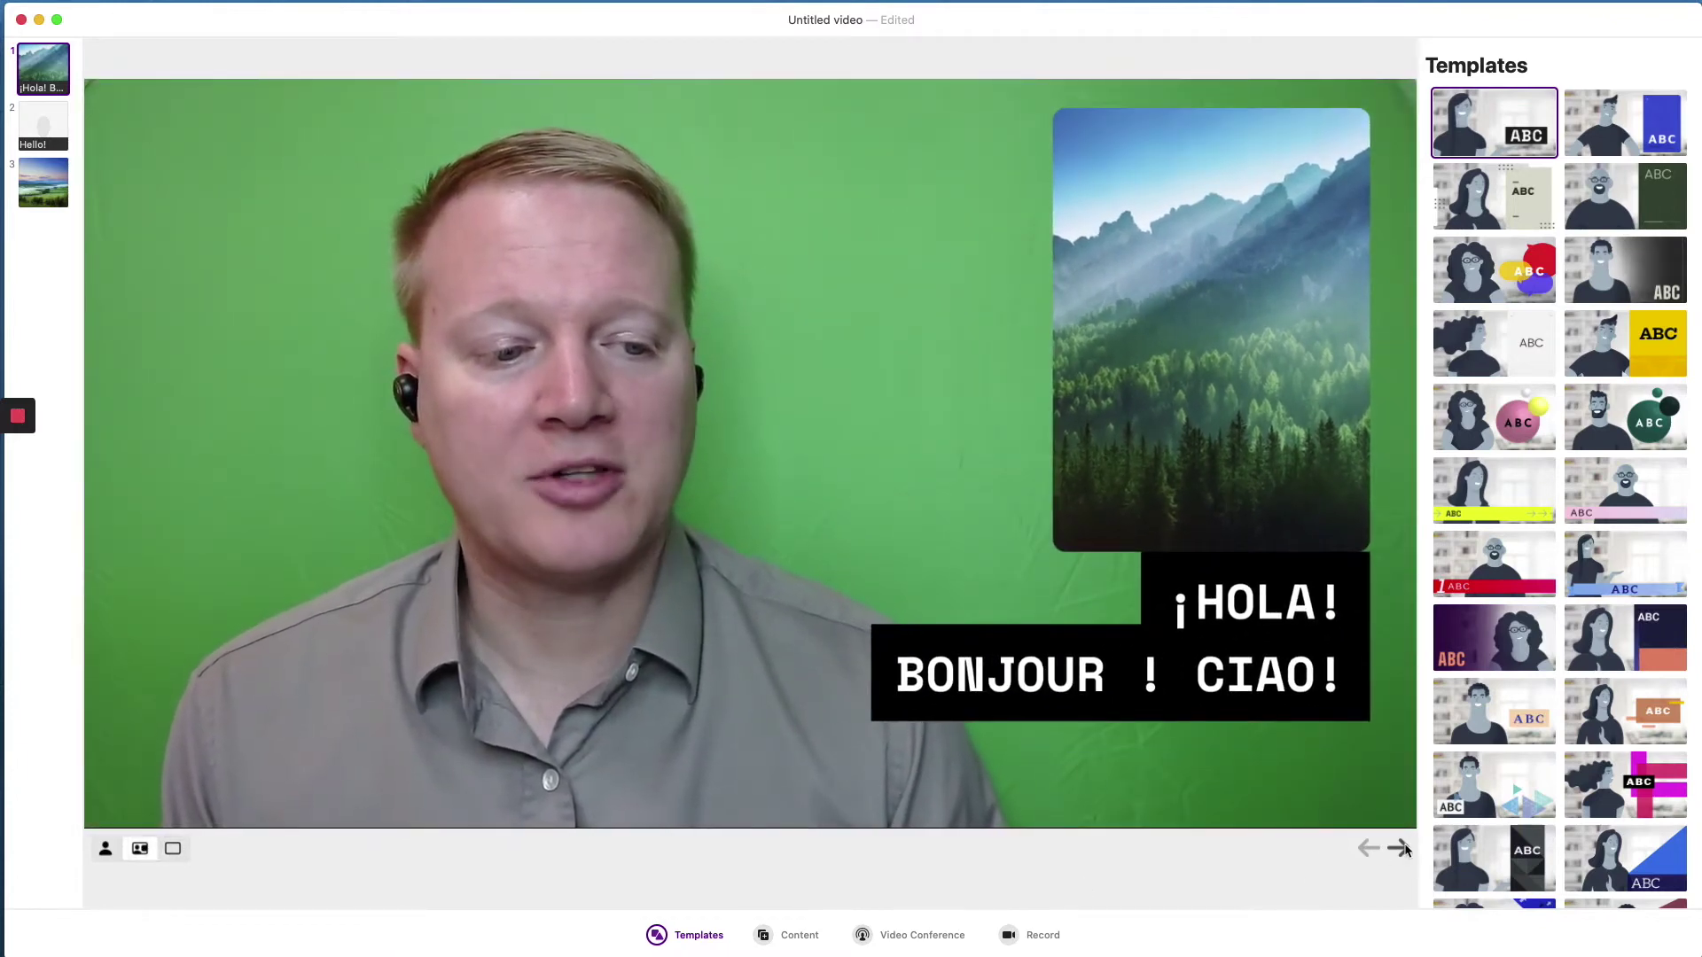
# Step through all three frames side-by-side and content-only, ending beside the landscape
pyautogui.click(1399, 848)
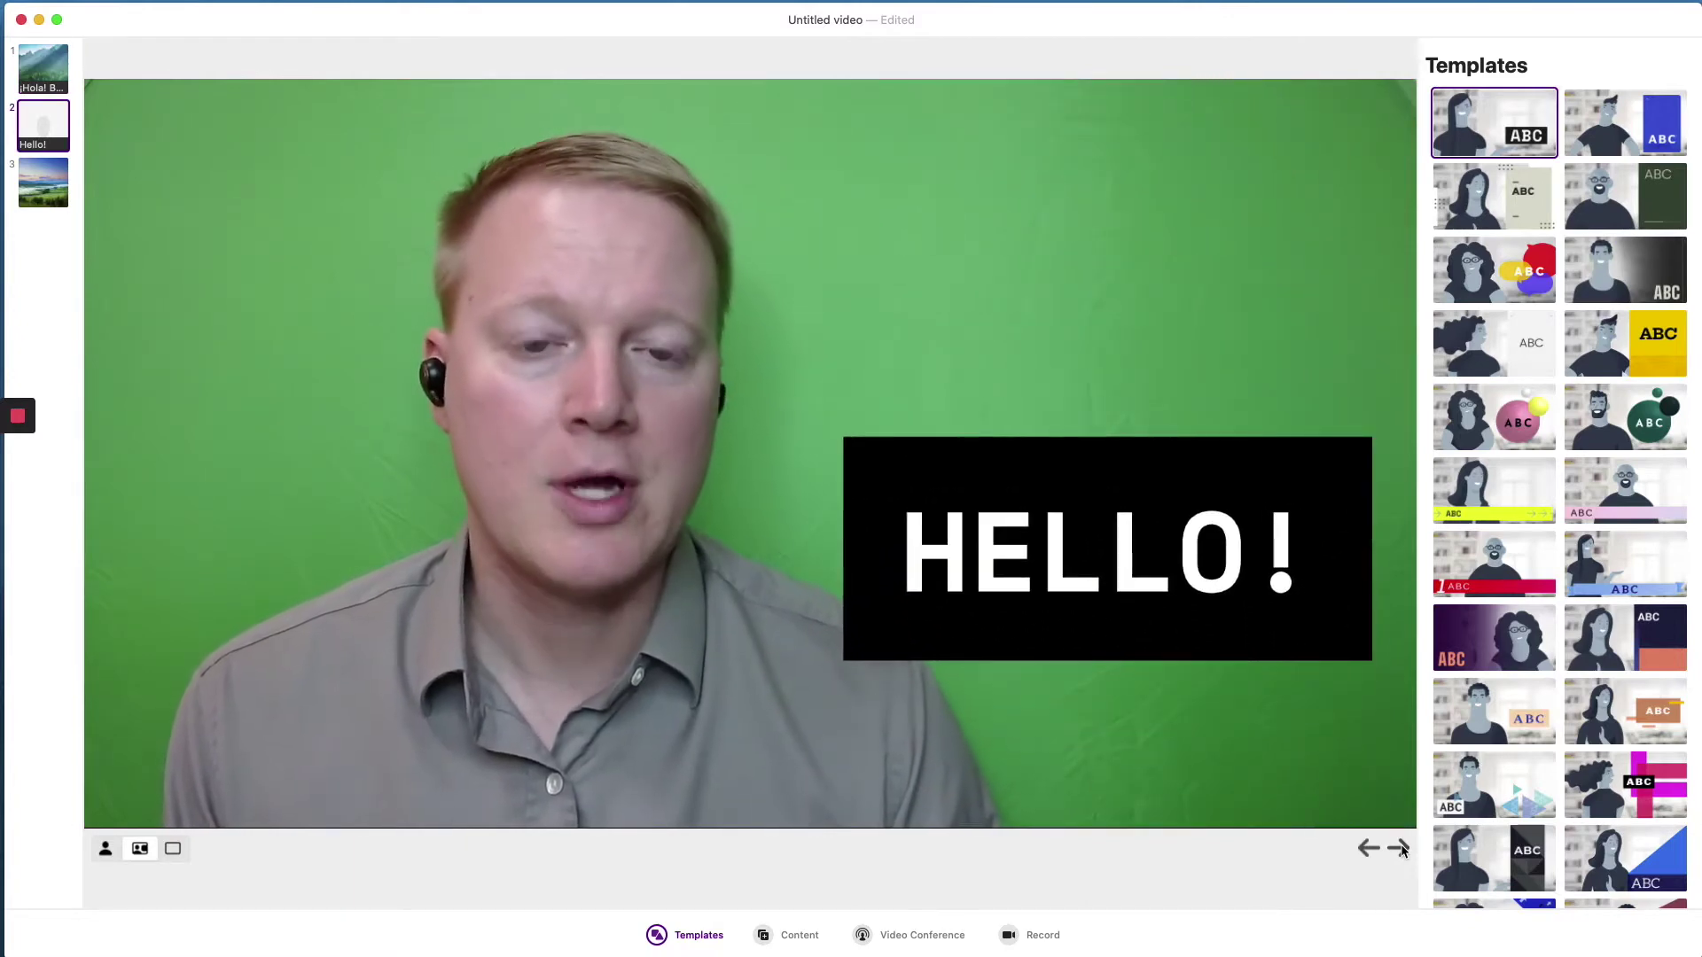
pyautogui.click(1398, 848)
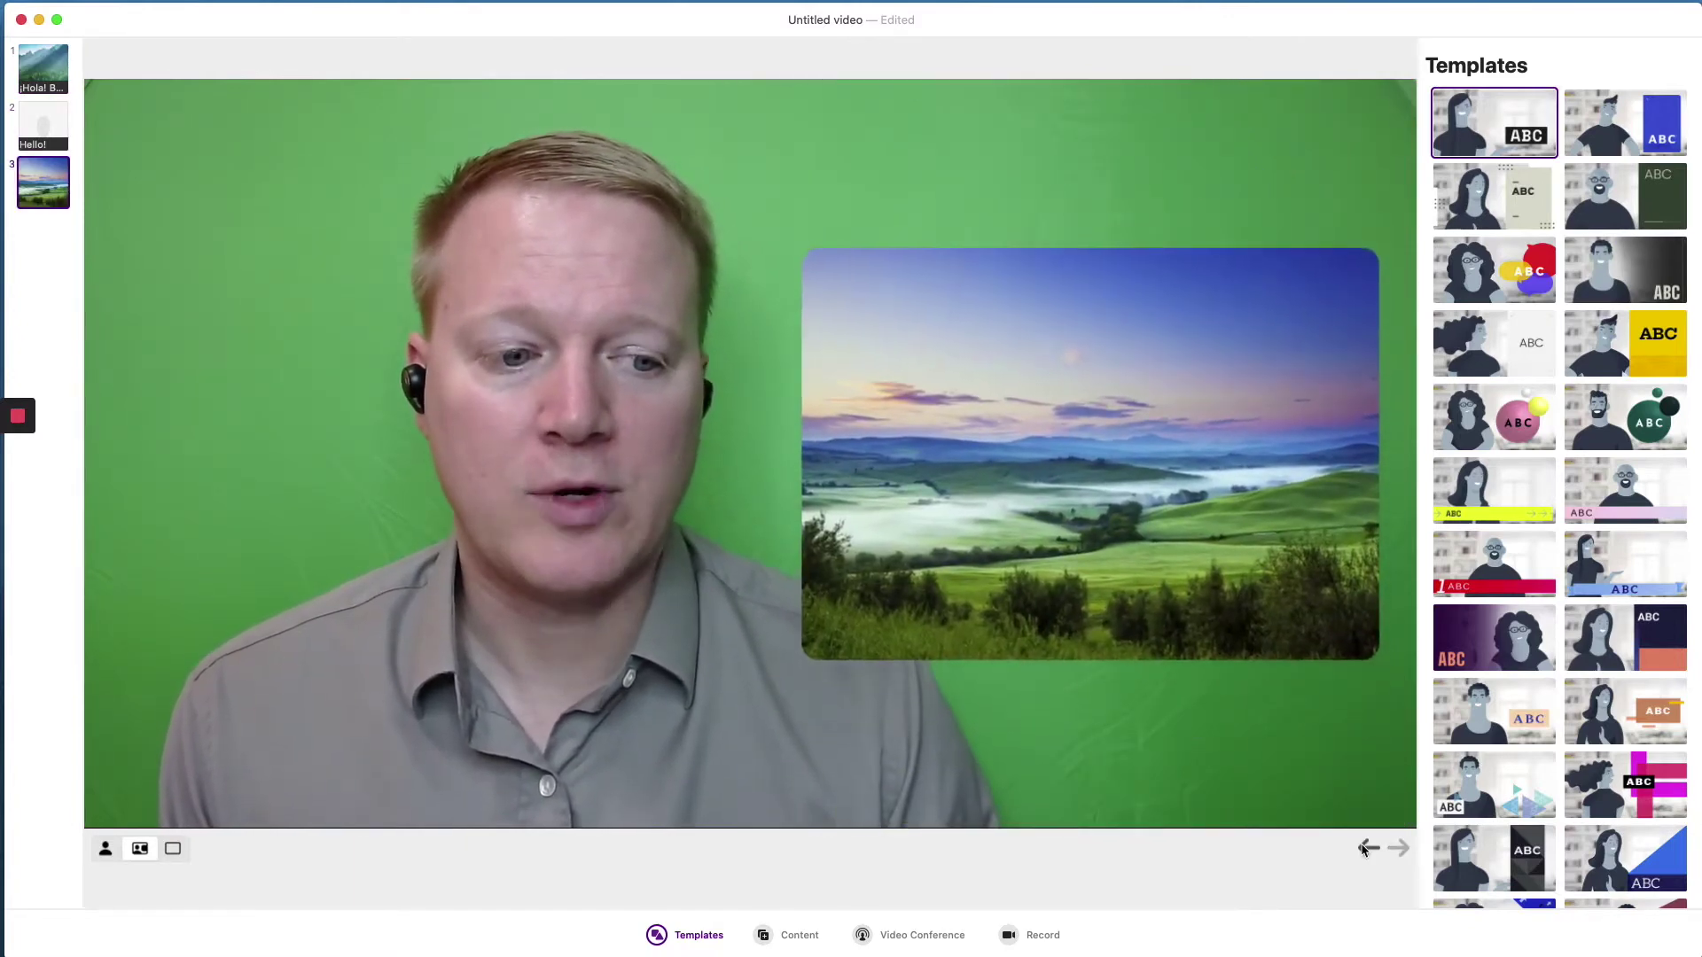
pyautogui.click(1366, 848)
pyautogui.click(1367, 848)
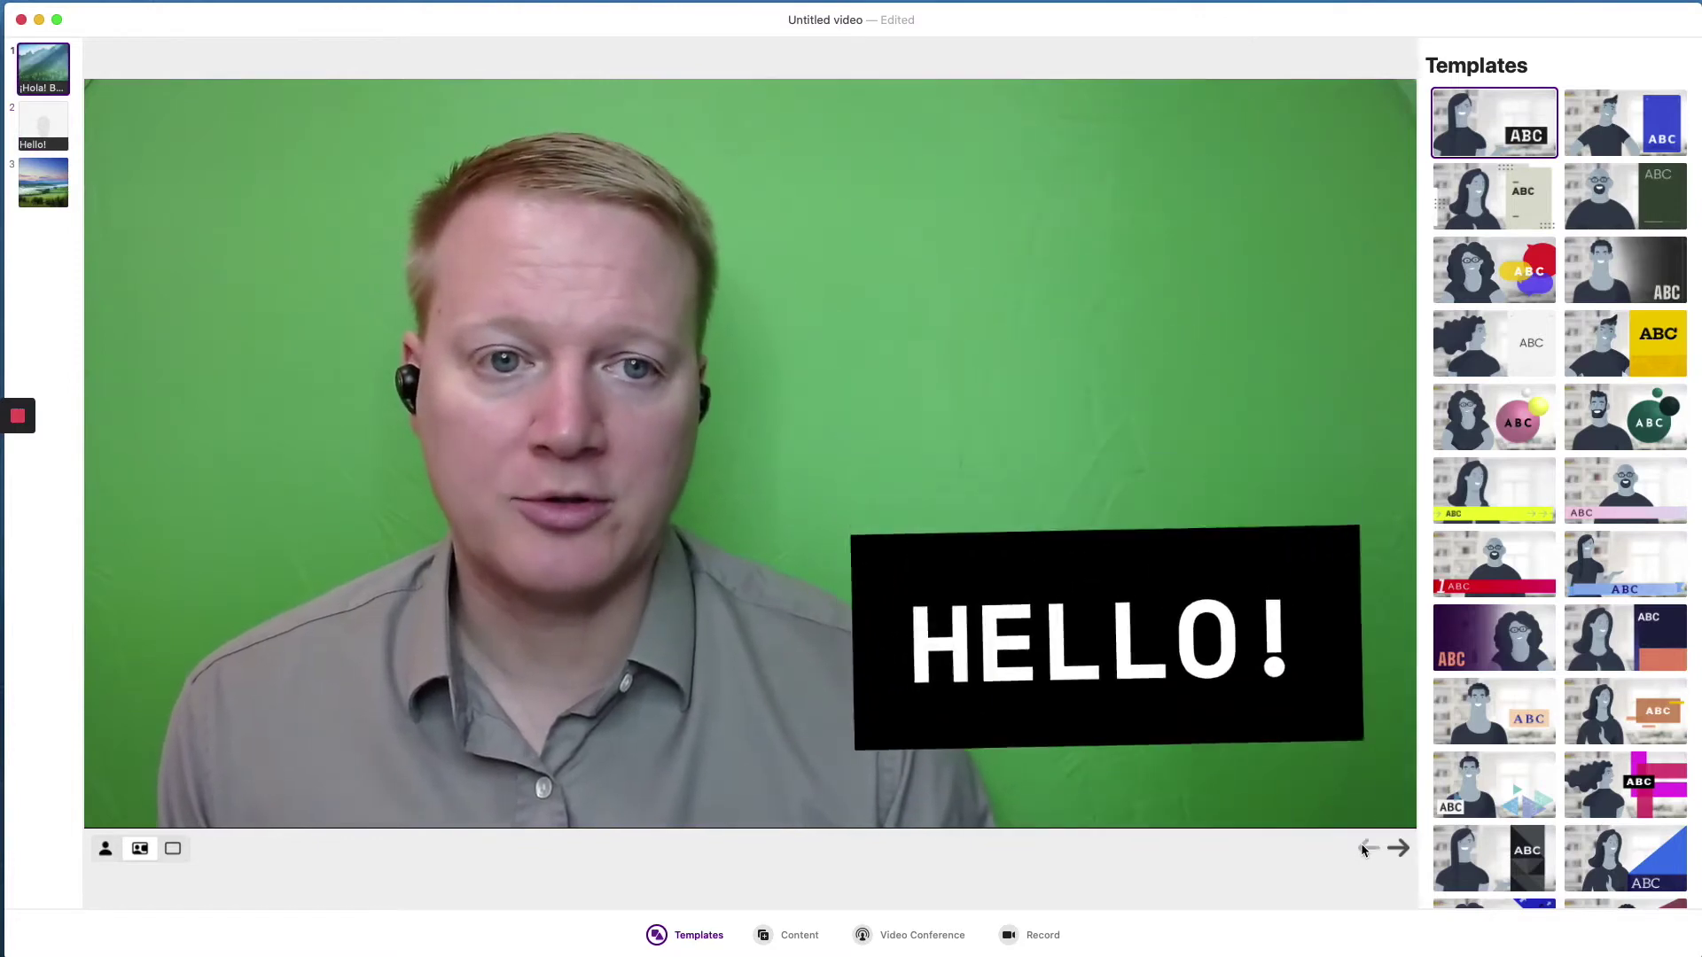
pyautogui.click(172, 853)
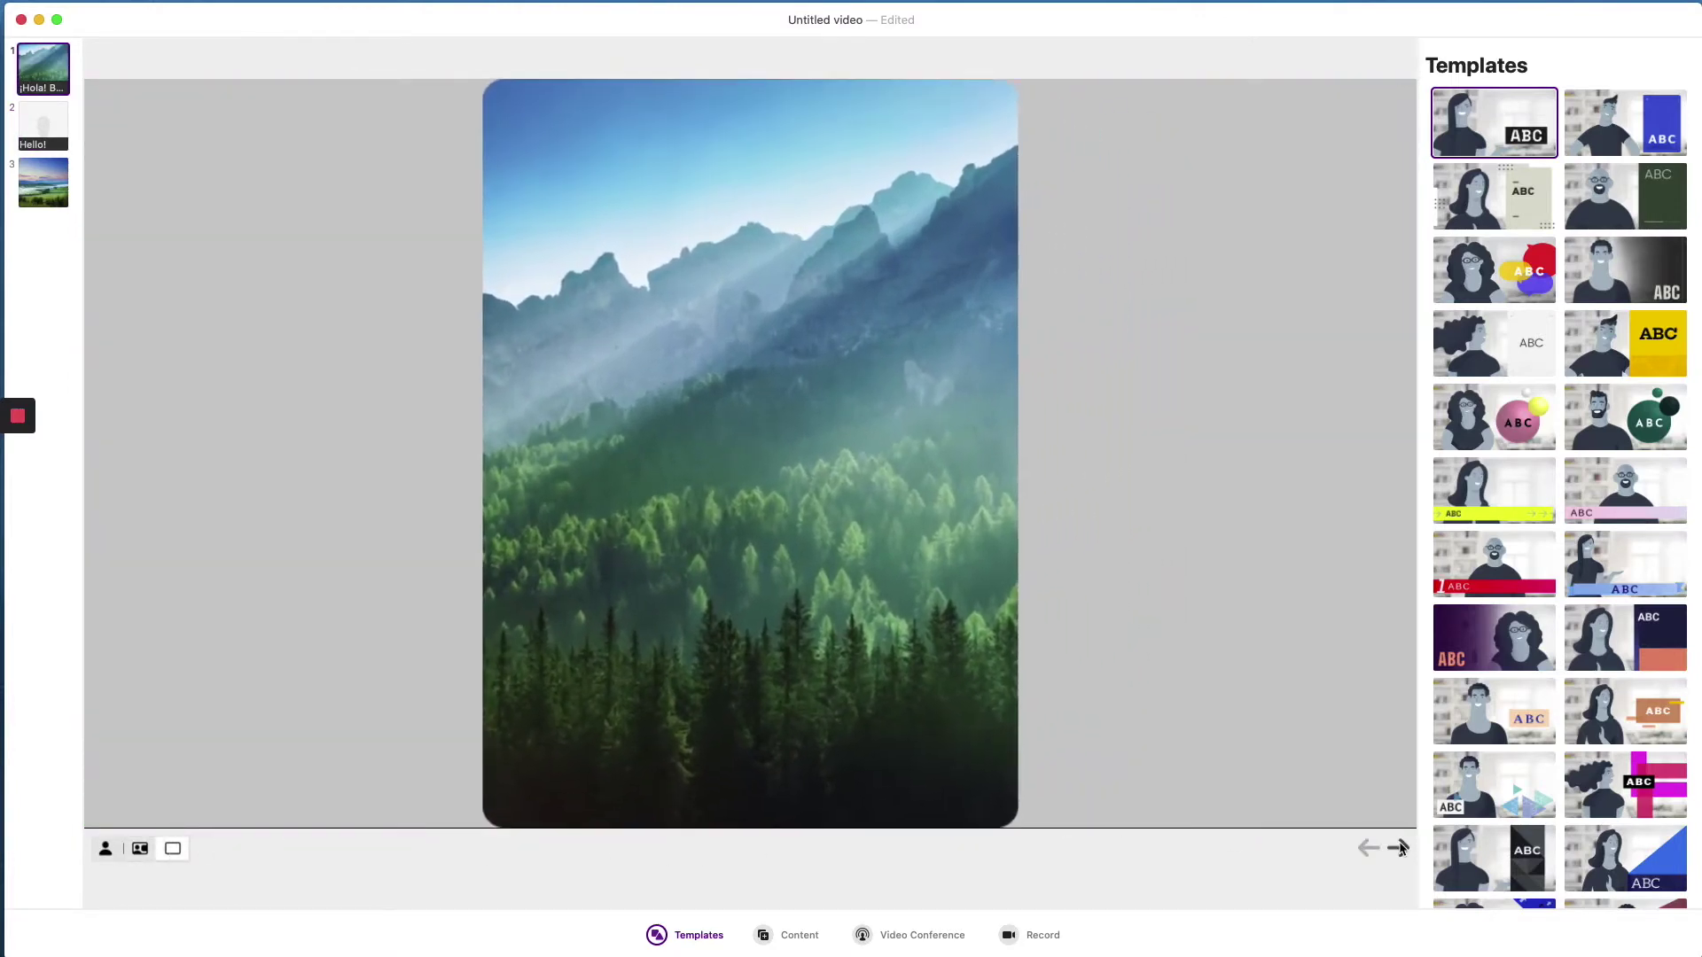
pyautogui.click(1399, 848)
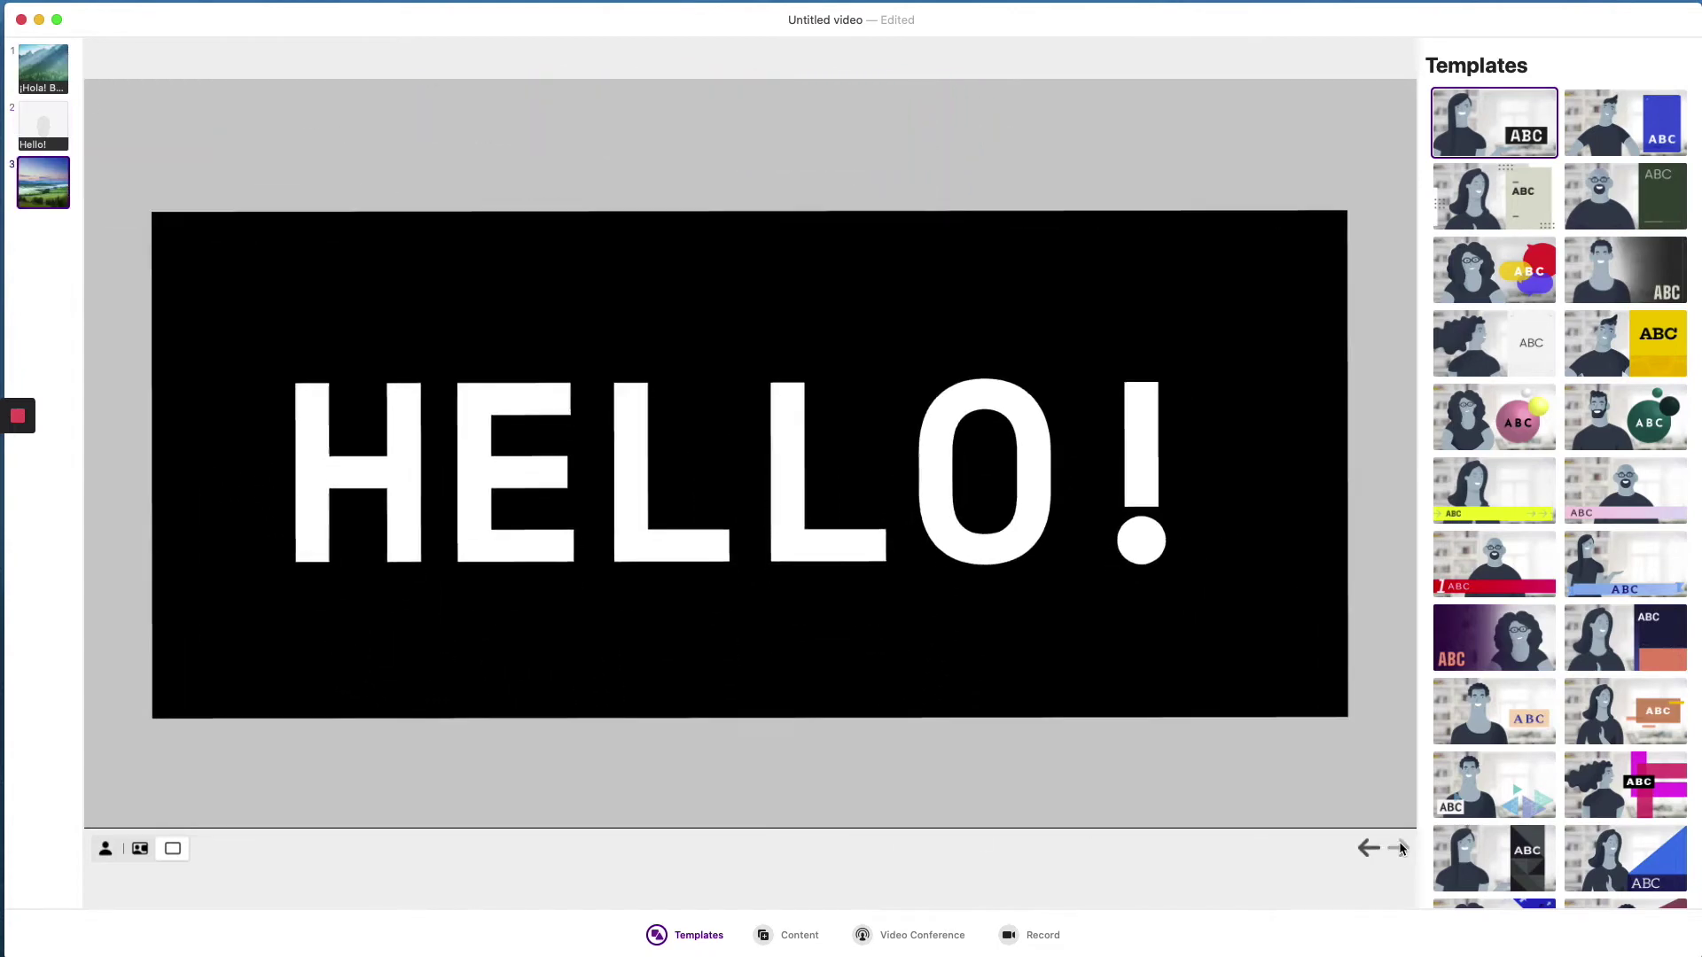
pyautogui.click(1398, 848)
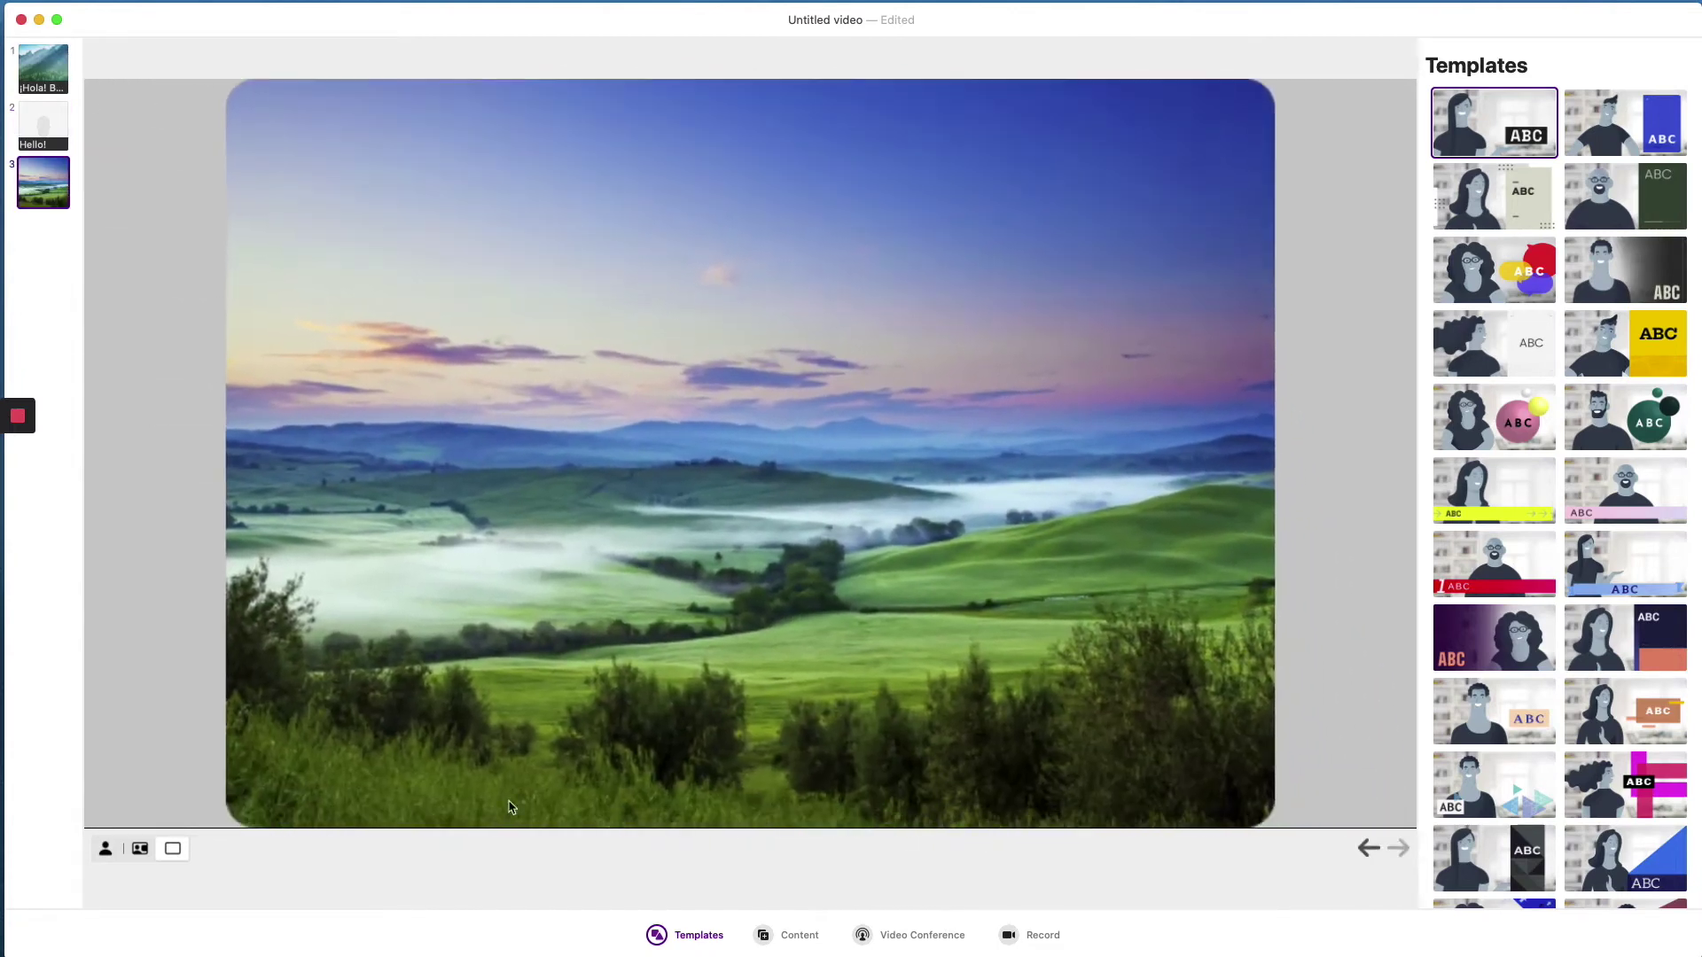
pyautogui.click(139, 849)
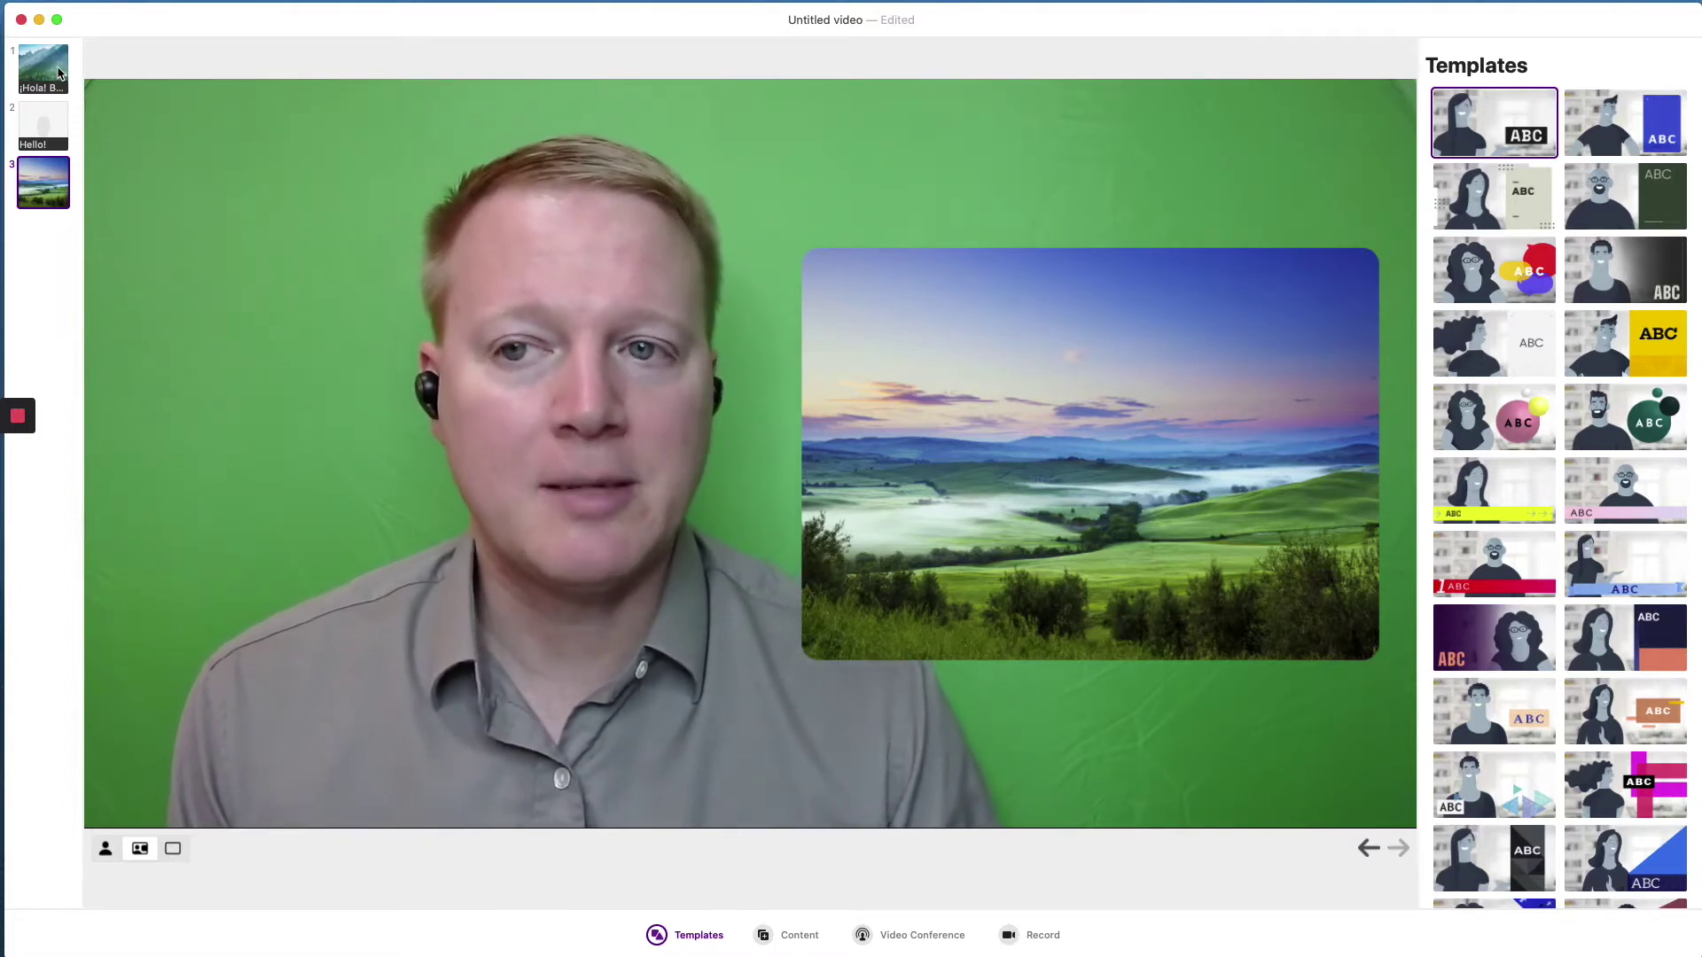
# Return to the ¡HOLA! frame and apply the pink caption-bar template
pyautogui.click(59, 74)
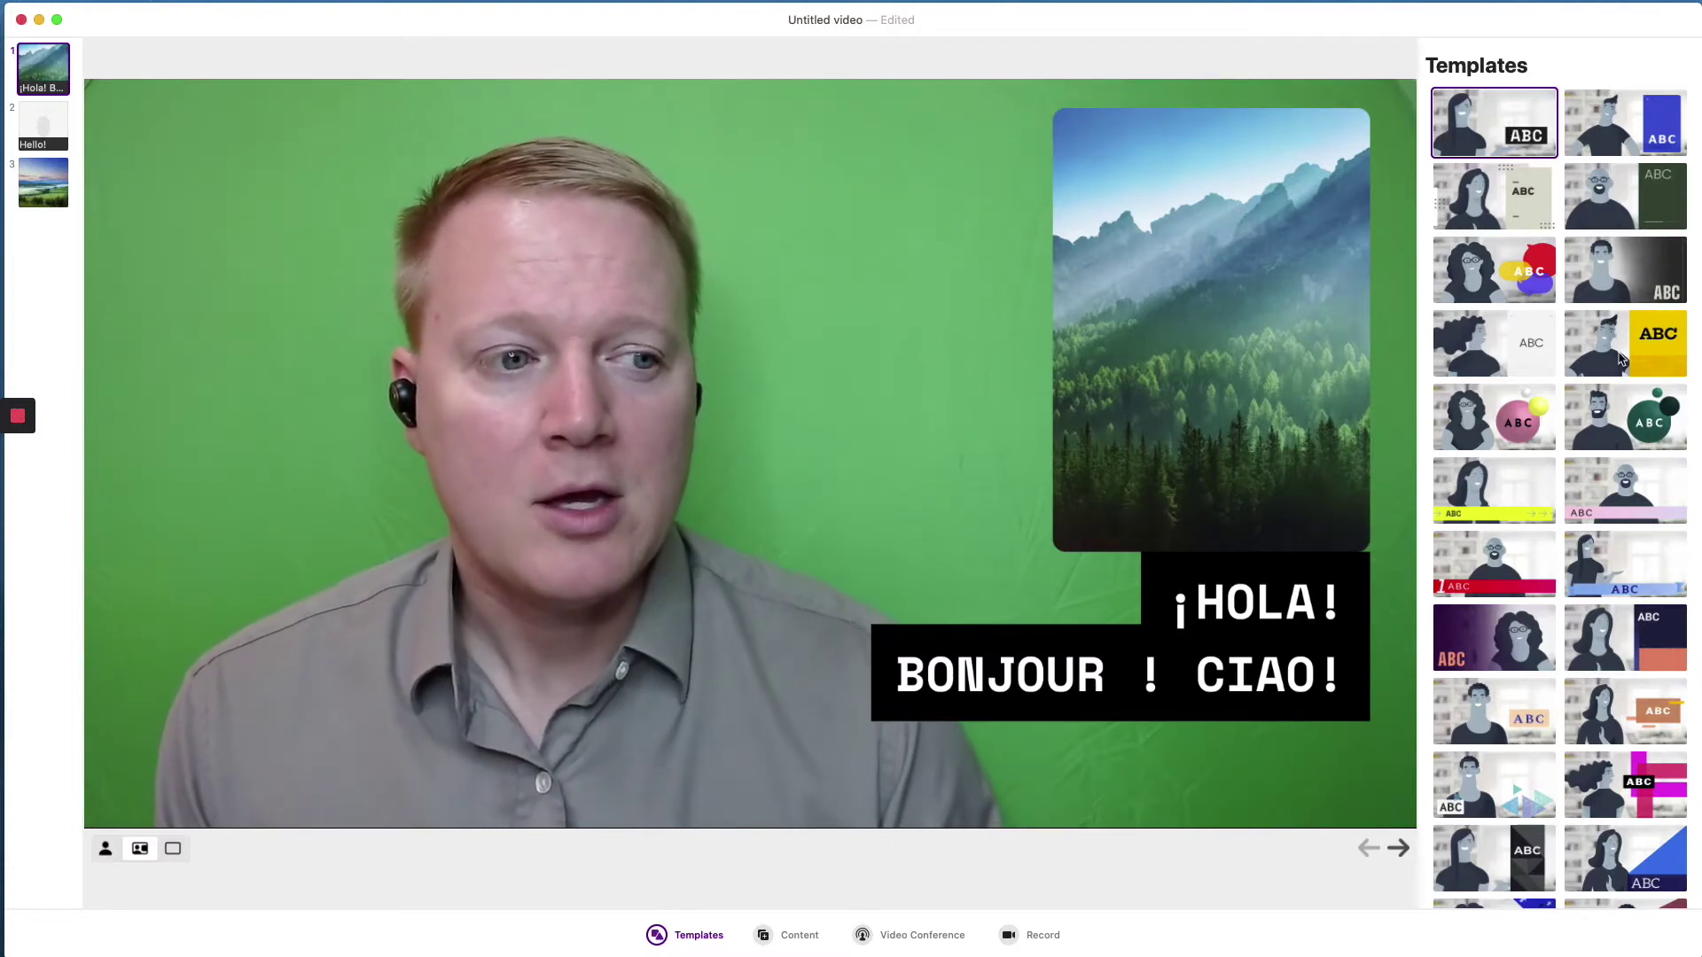
pyautogui.click(1629, 490)
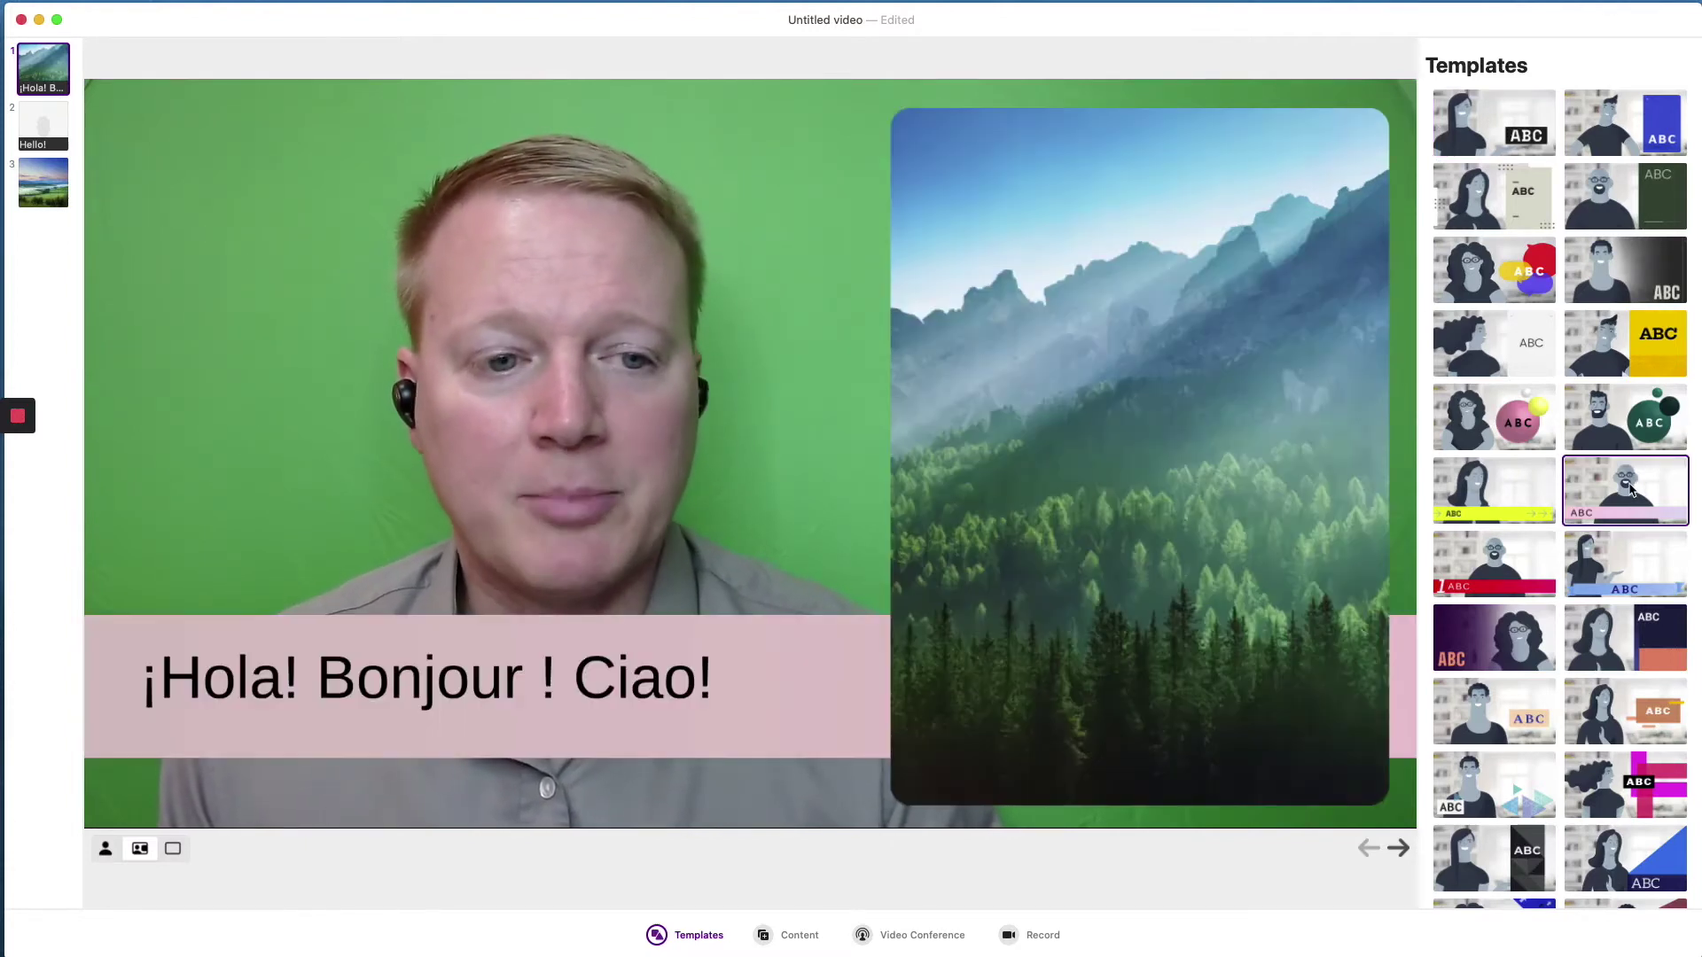
pyautogui.click(1399, 850)
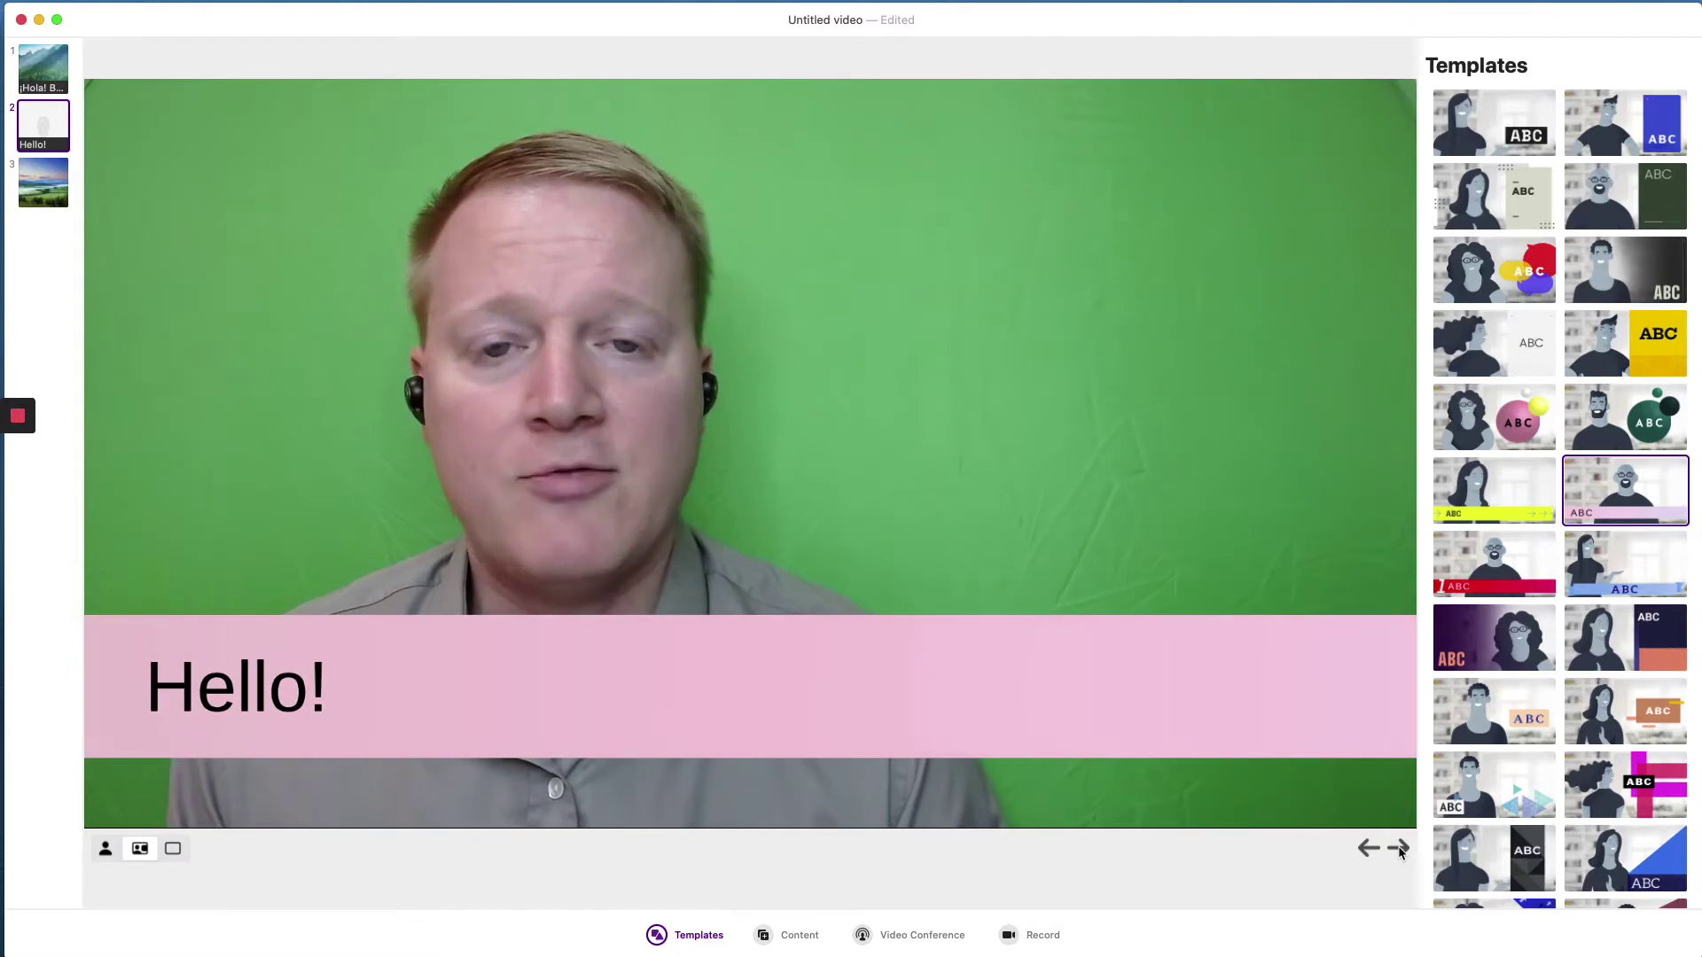
pyautogui.click(1399, 851)
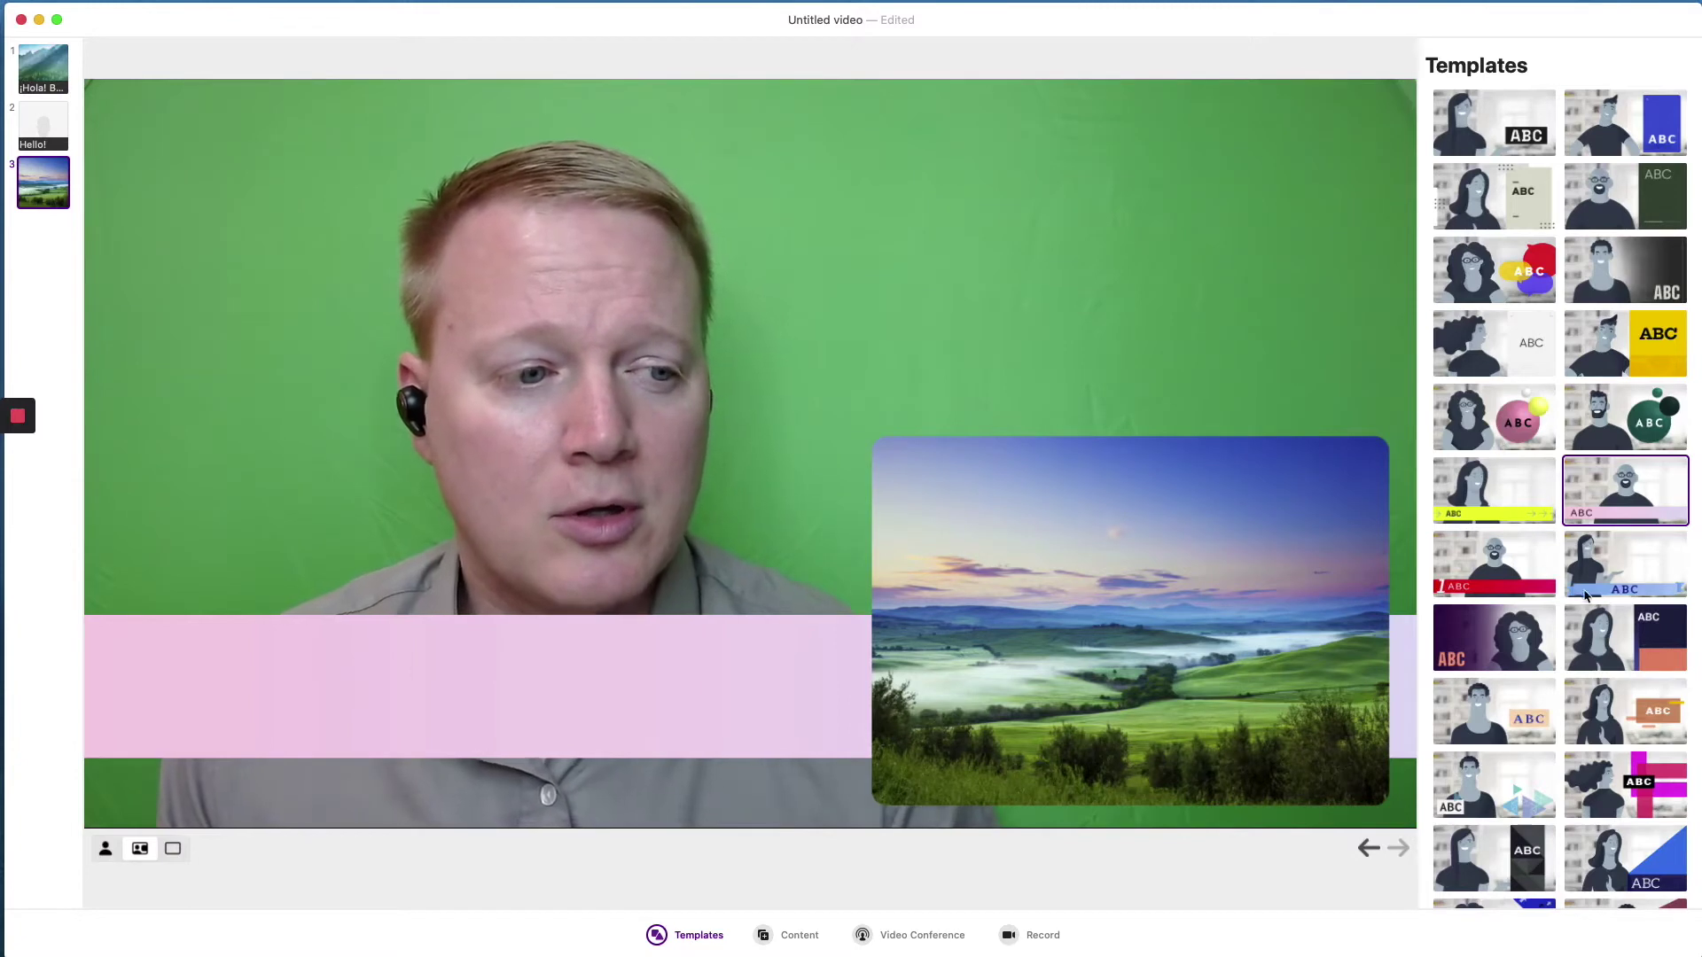
pyautogui.click(1618, 647)
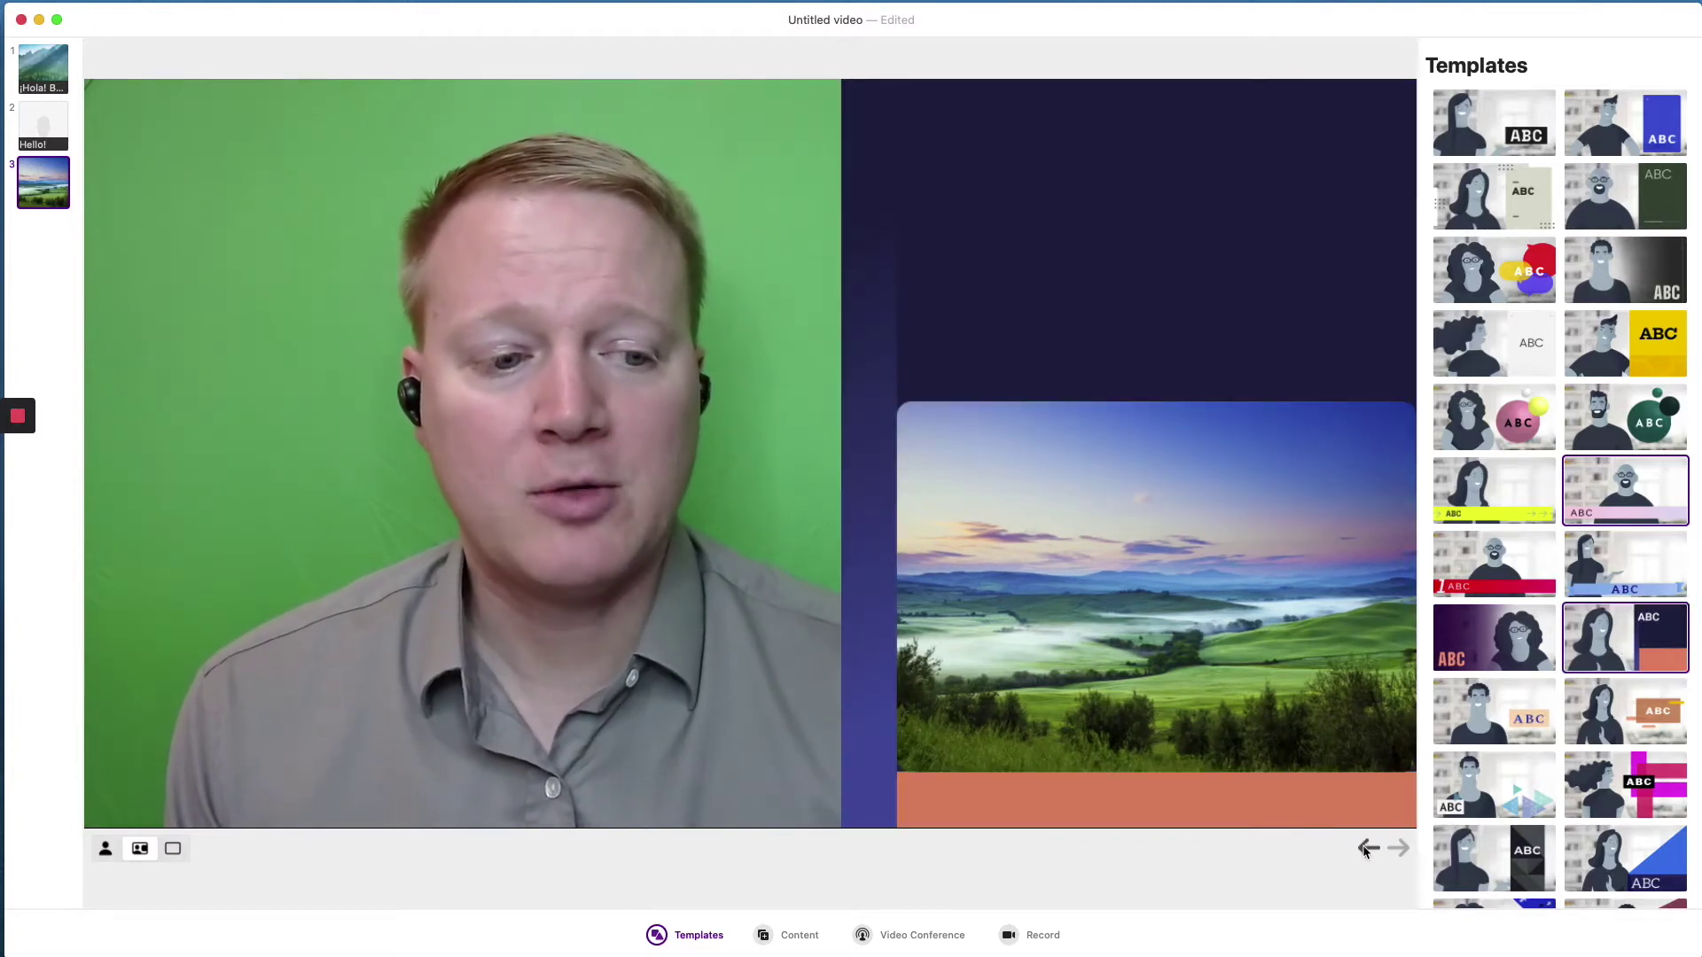
pyautogui.click(1366, 851)
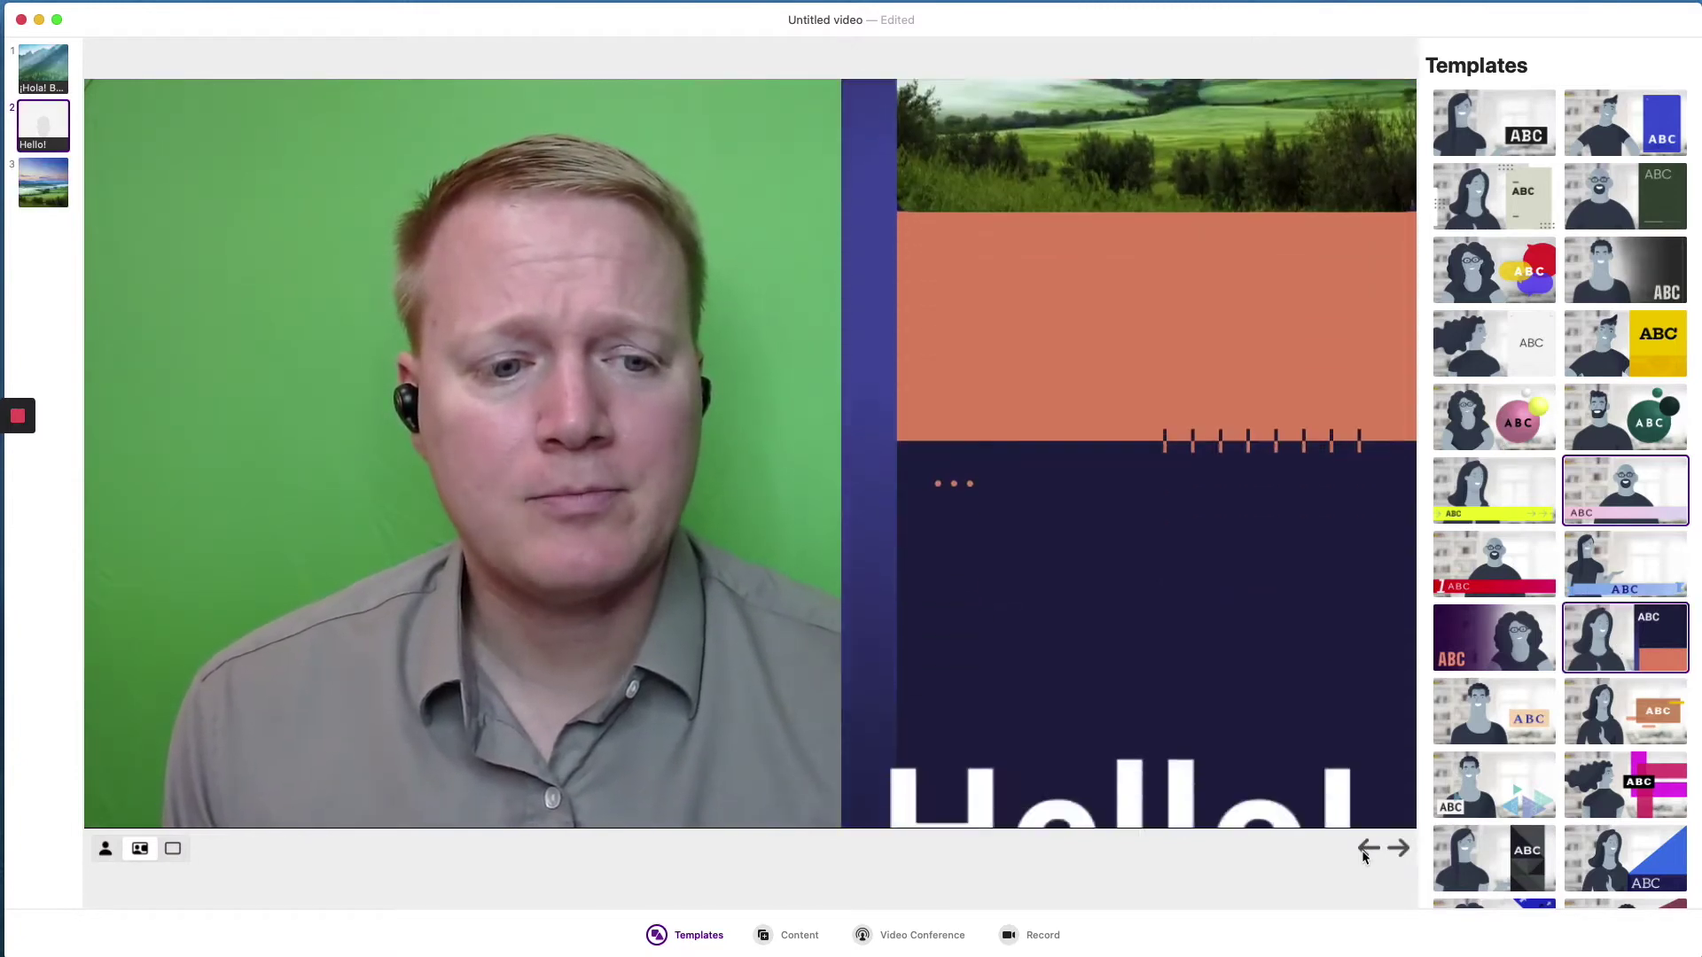
pyautogui.click(1365, 851)
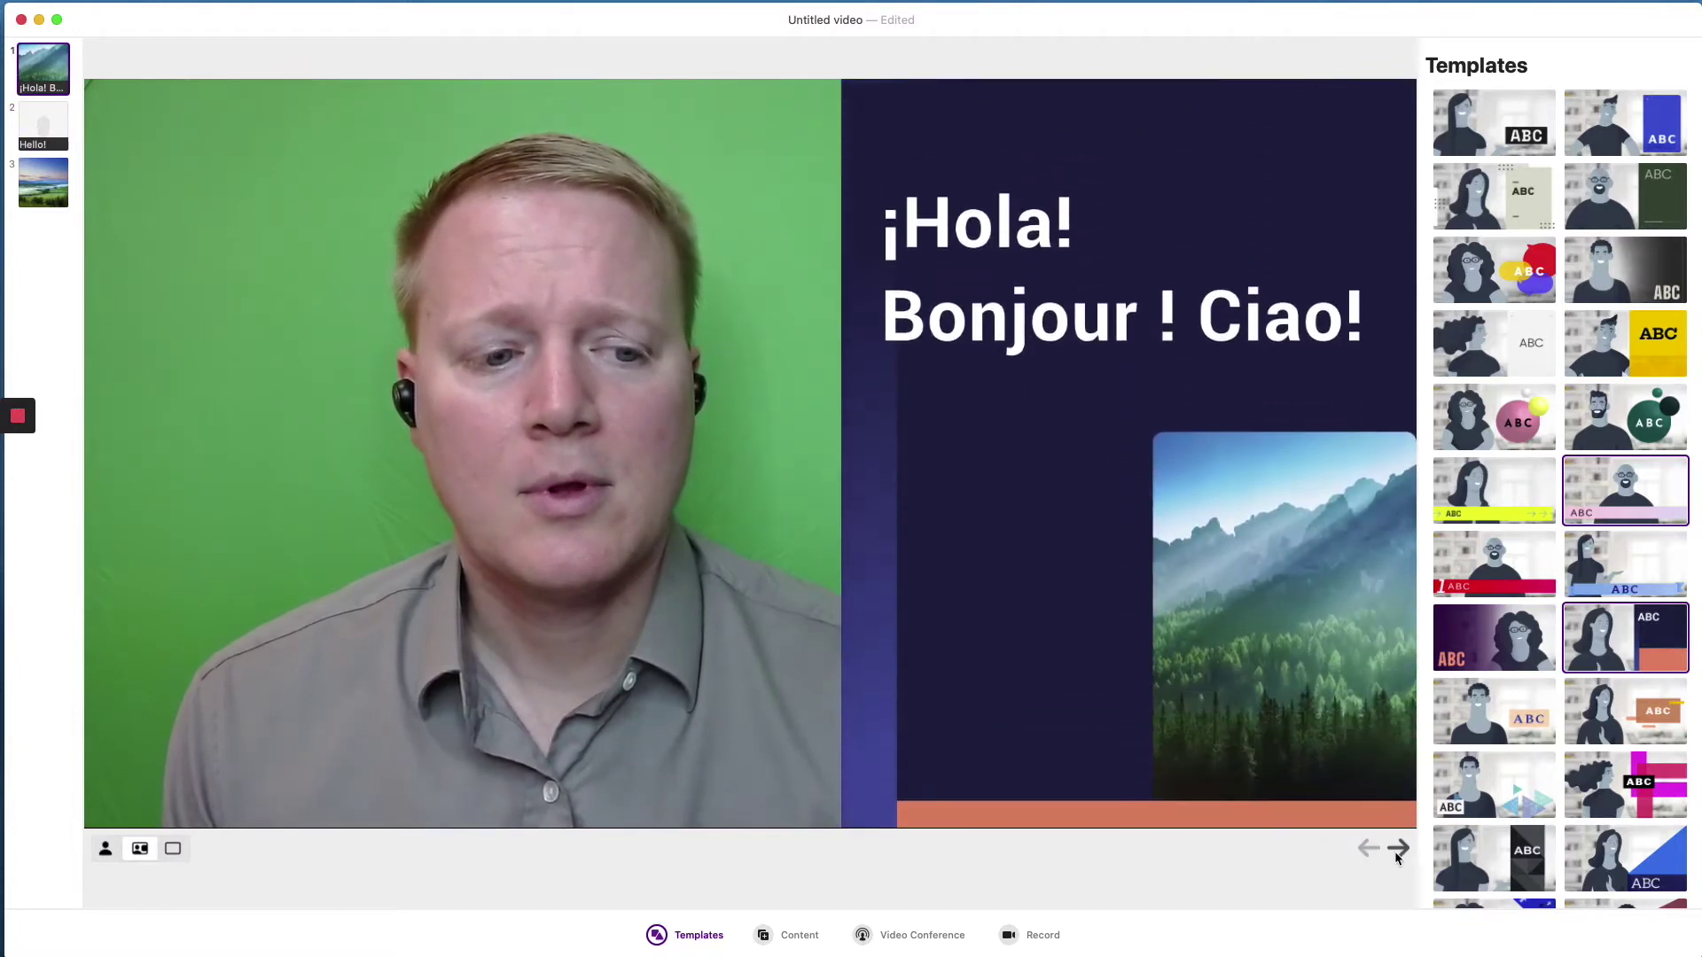
pyautogui.click(1398, 849)
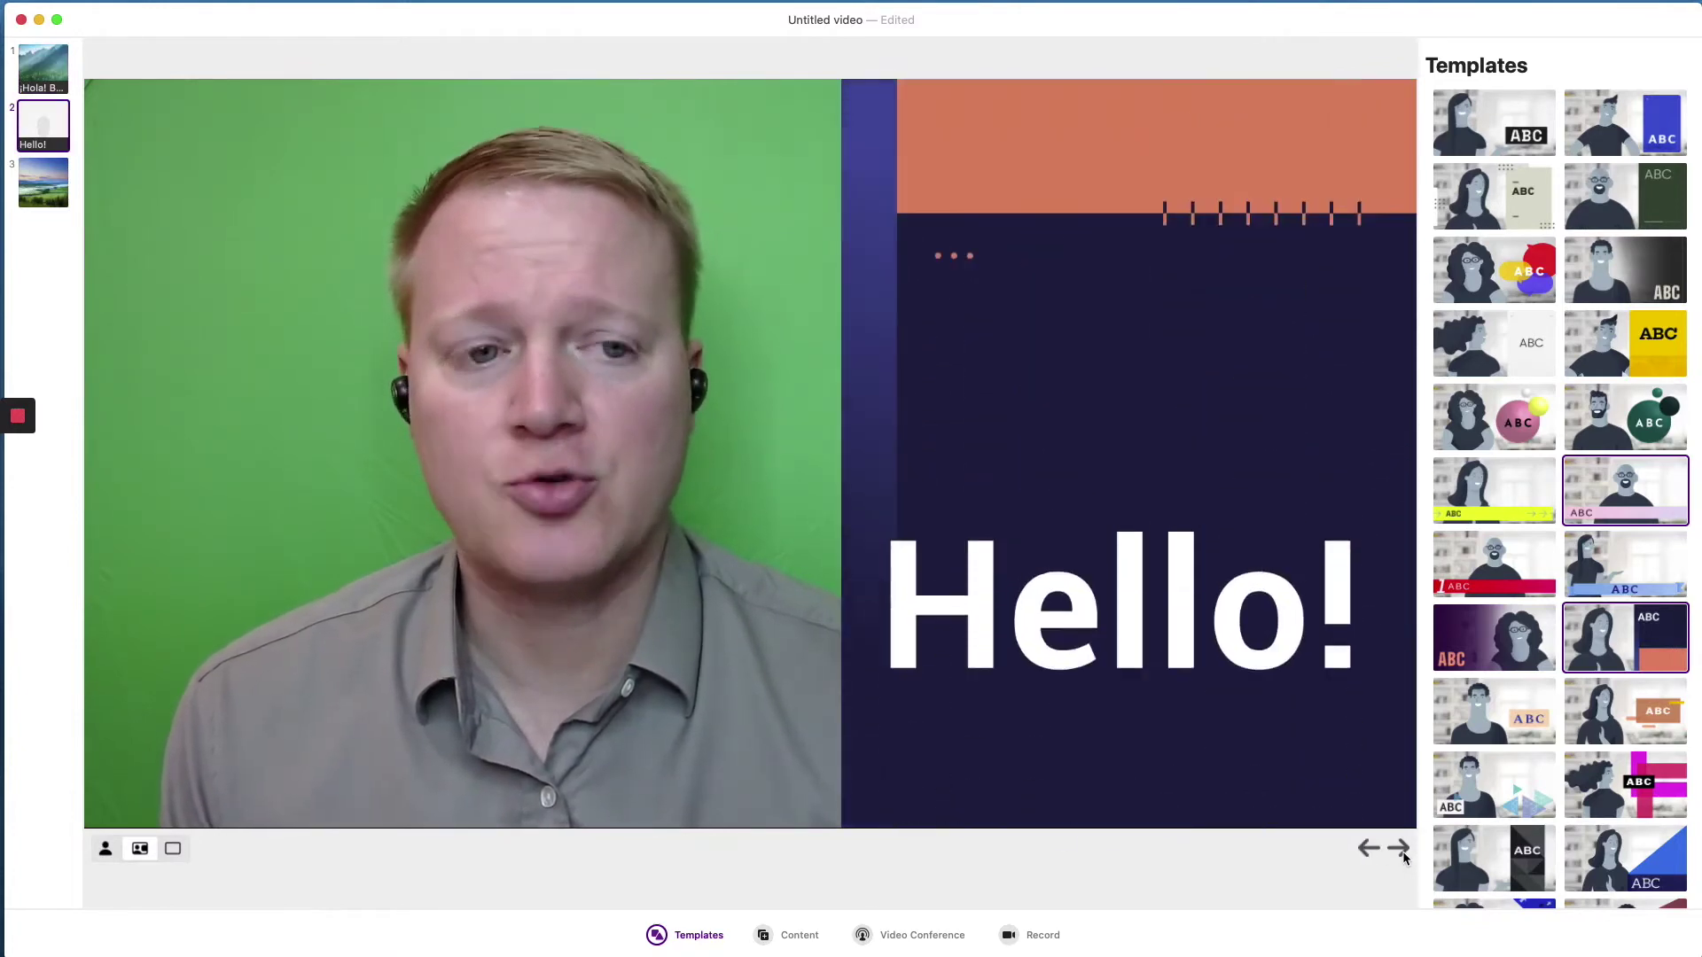
pyautogui.click(1403, 854)
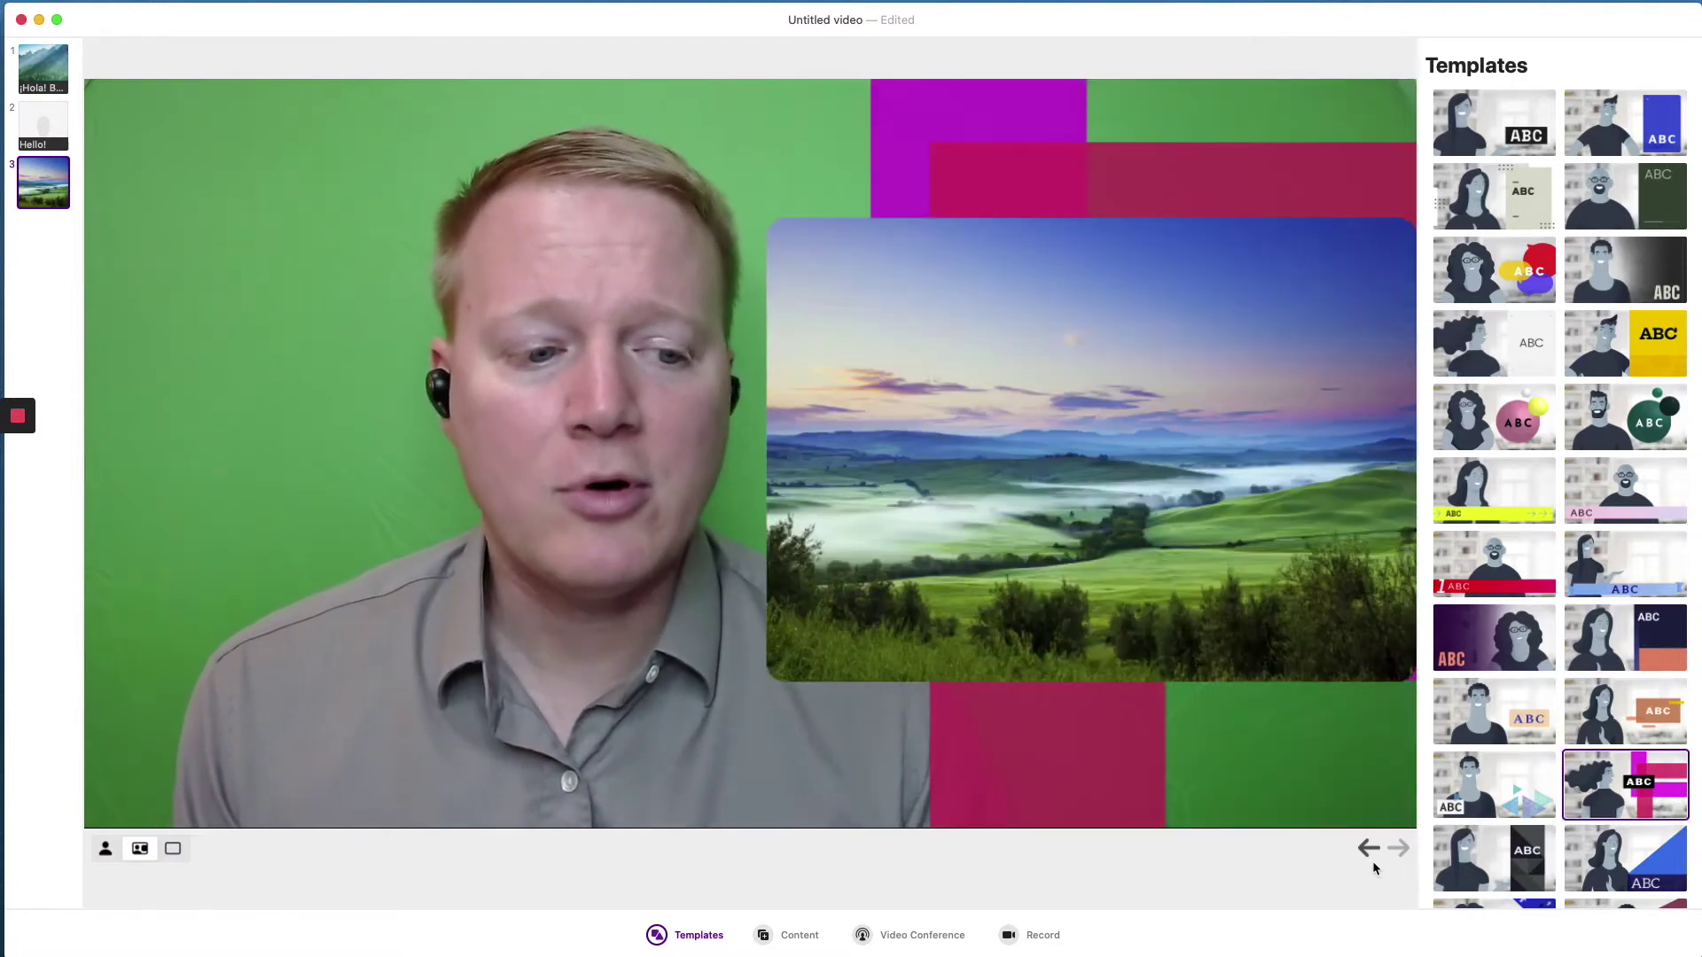
pyautogui.click(1367, 848)
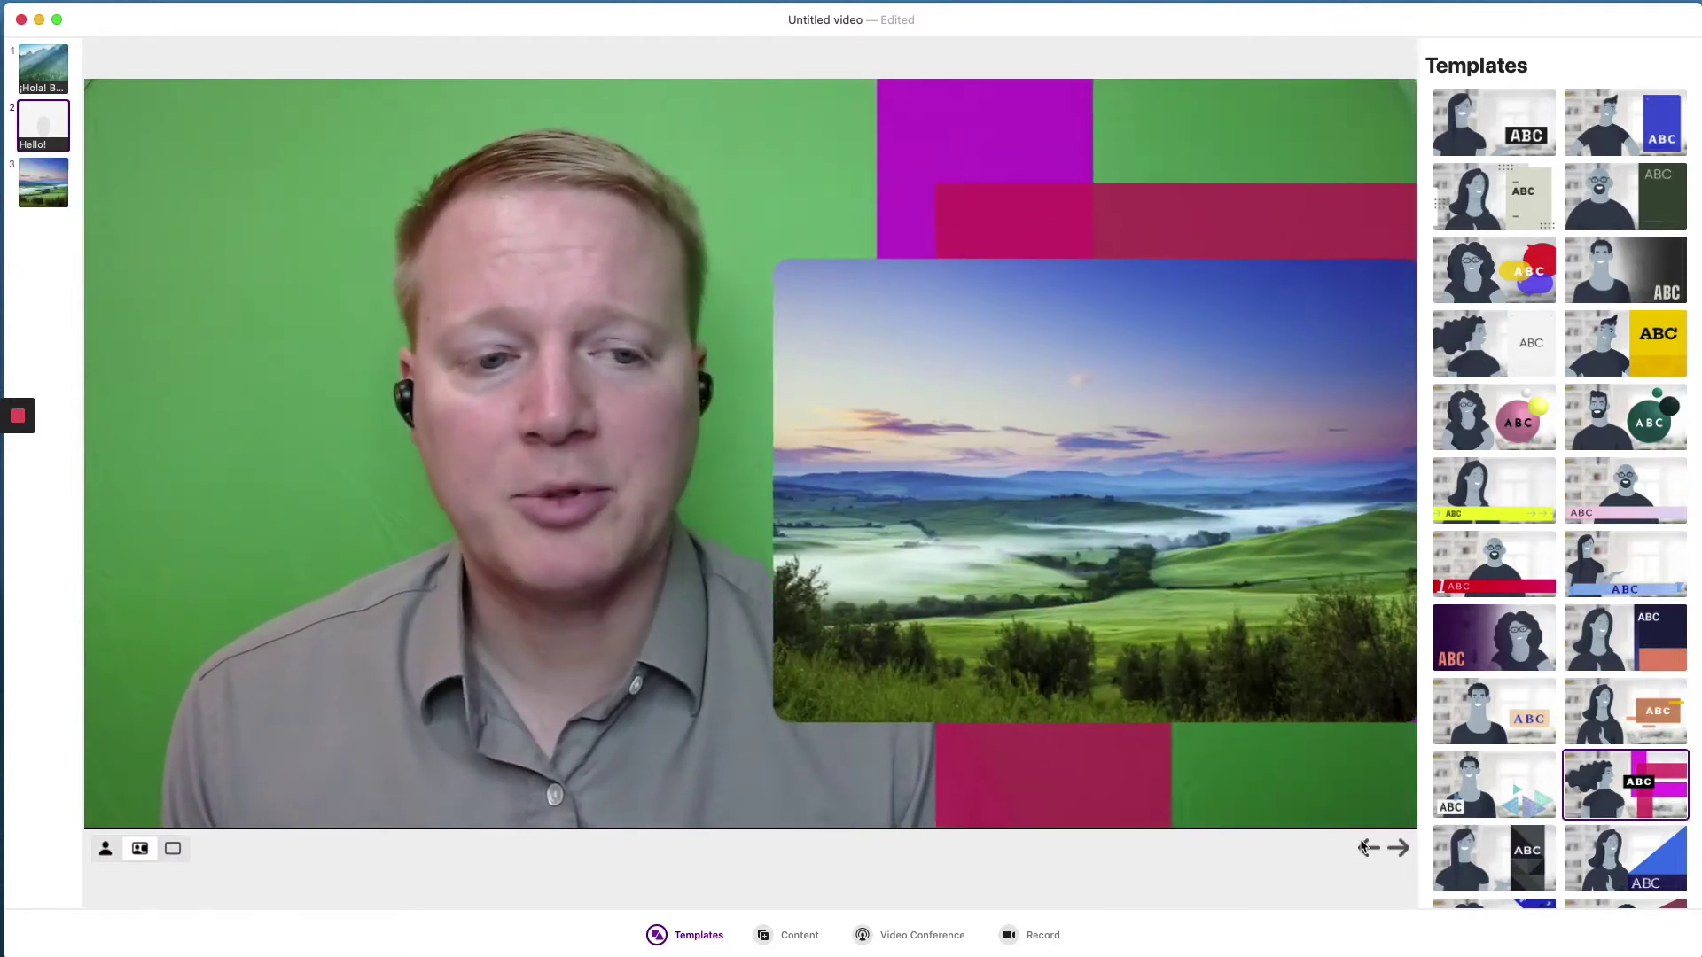
pyautogui.click(1365, 847)
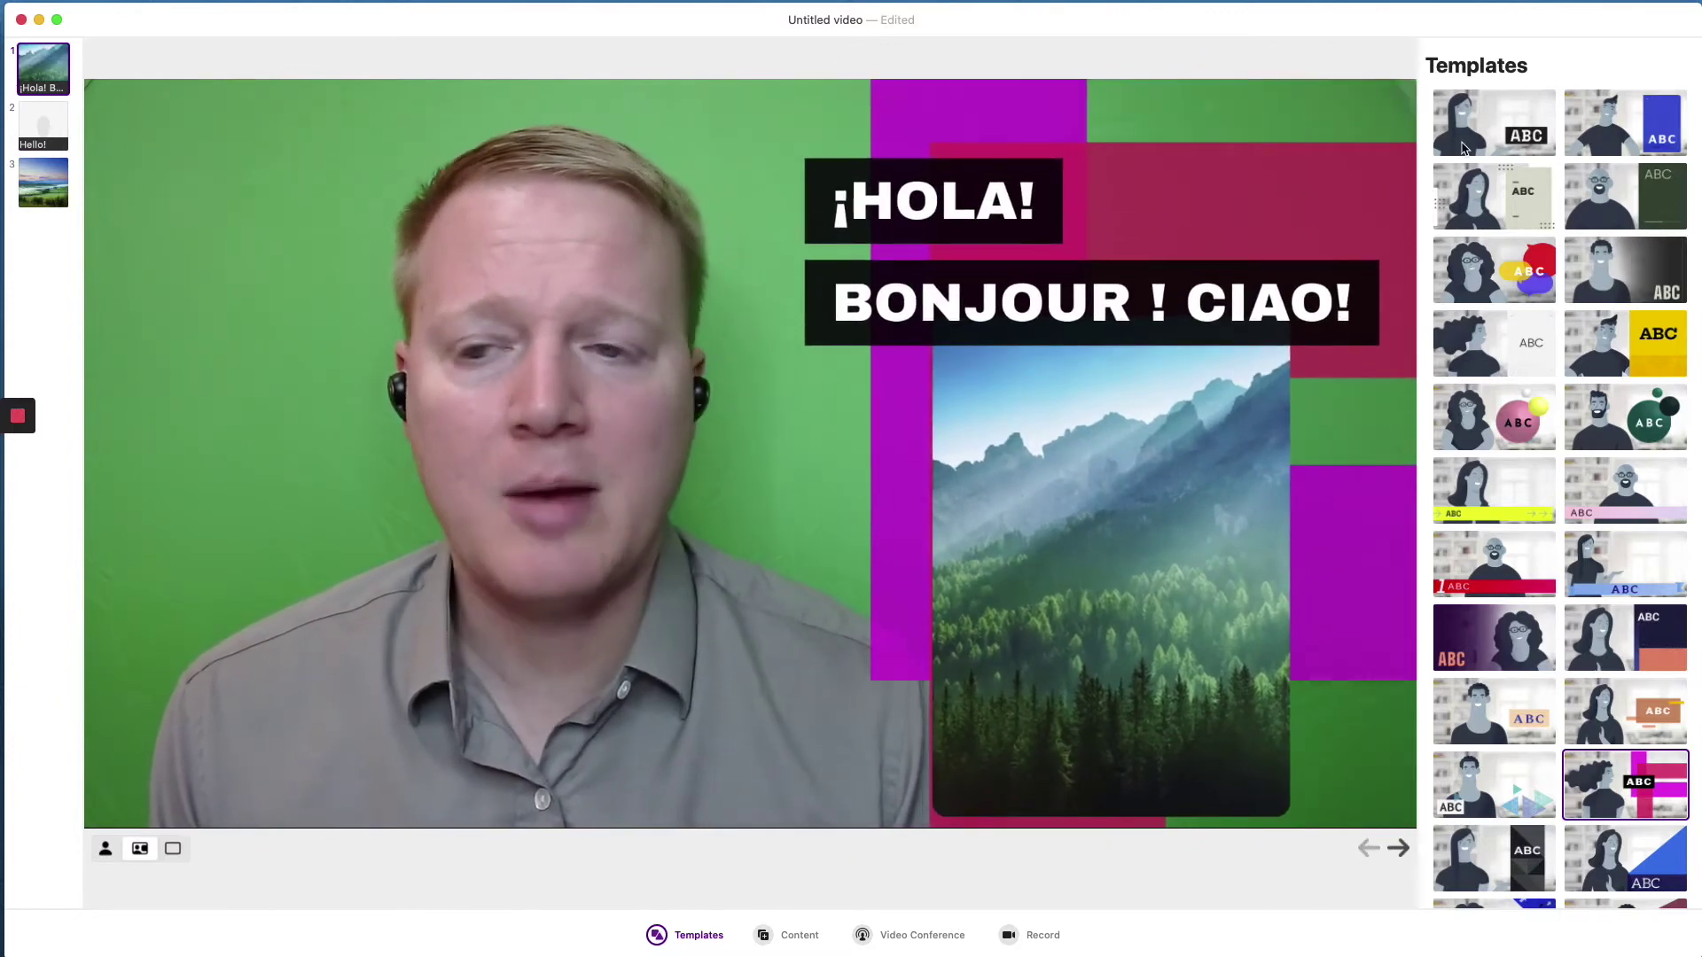
pyautogui.click(1468, 142)
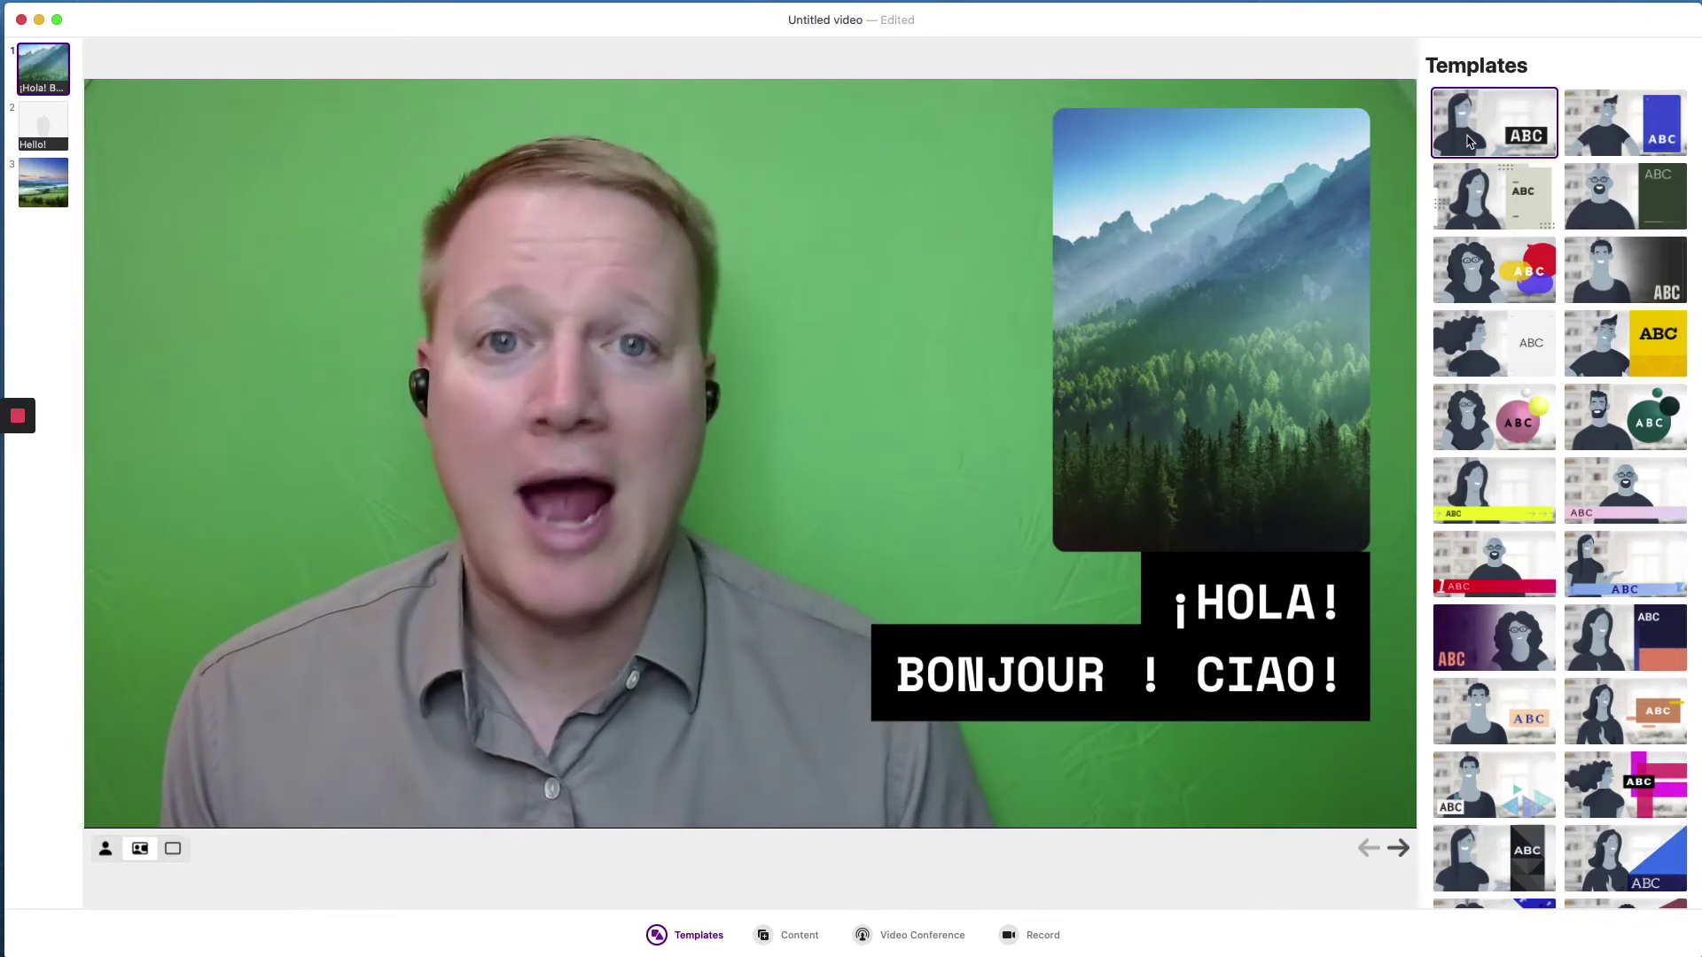
# Insert the Diversification.jpg image into Frame 1 beside the presenter
pyautogui.click(793, 938)
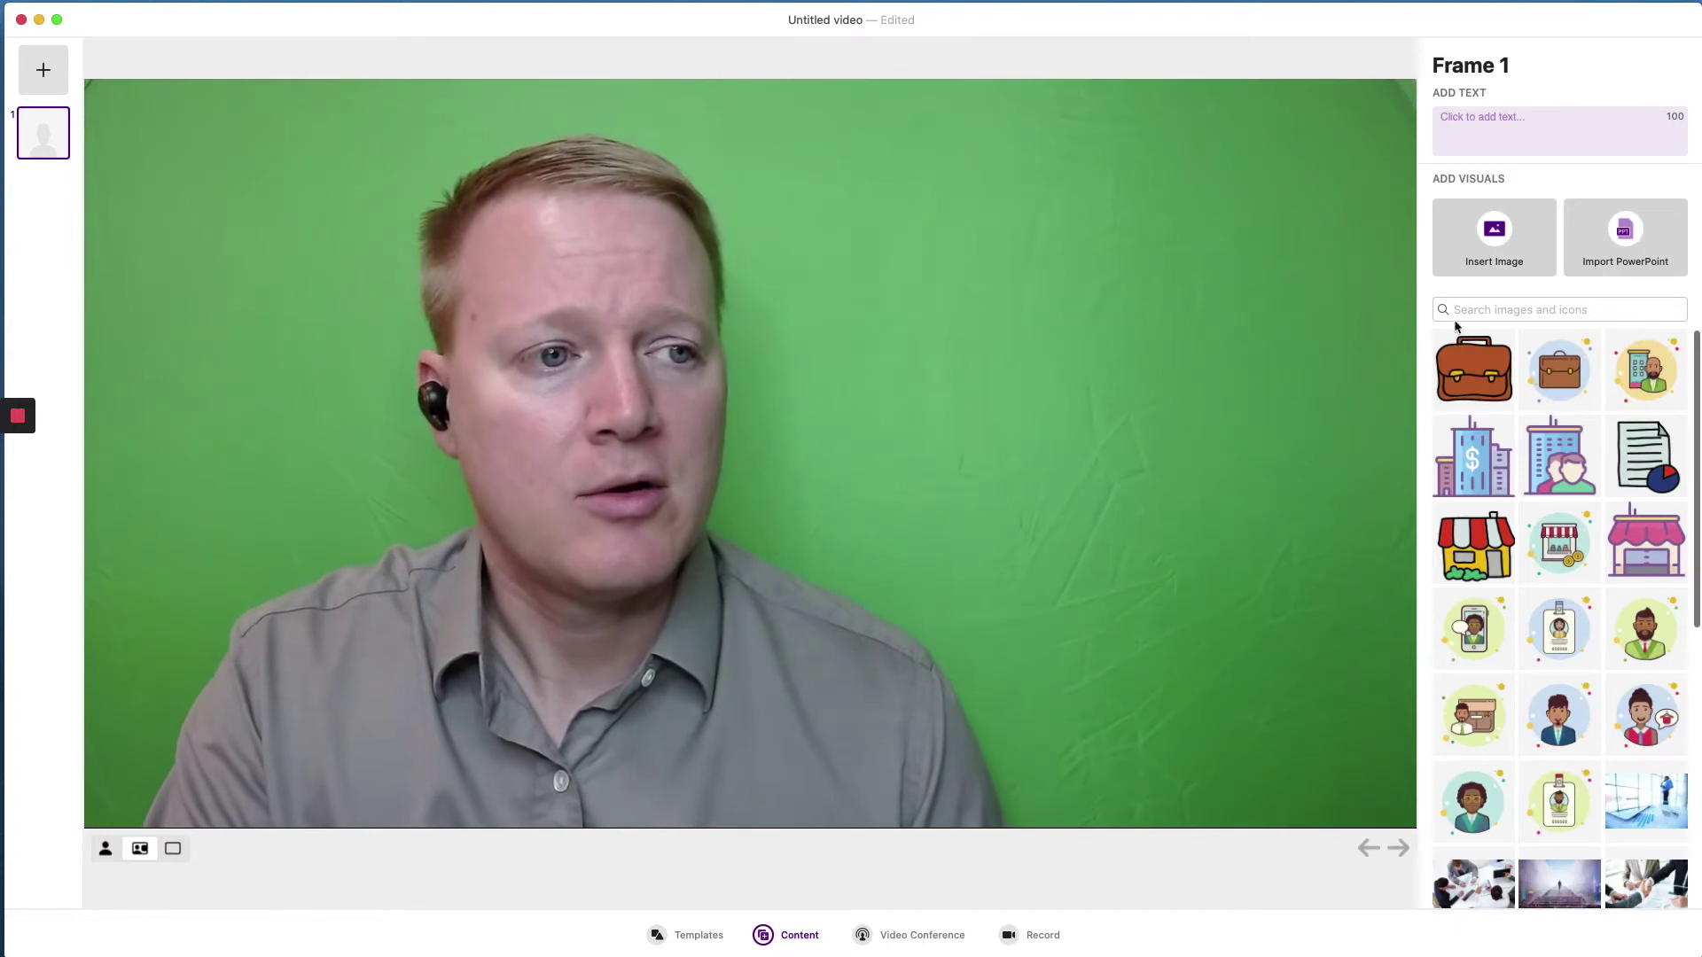
pyautogui.click(1490, 236)
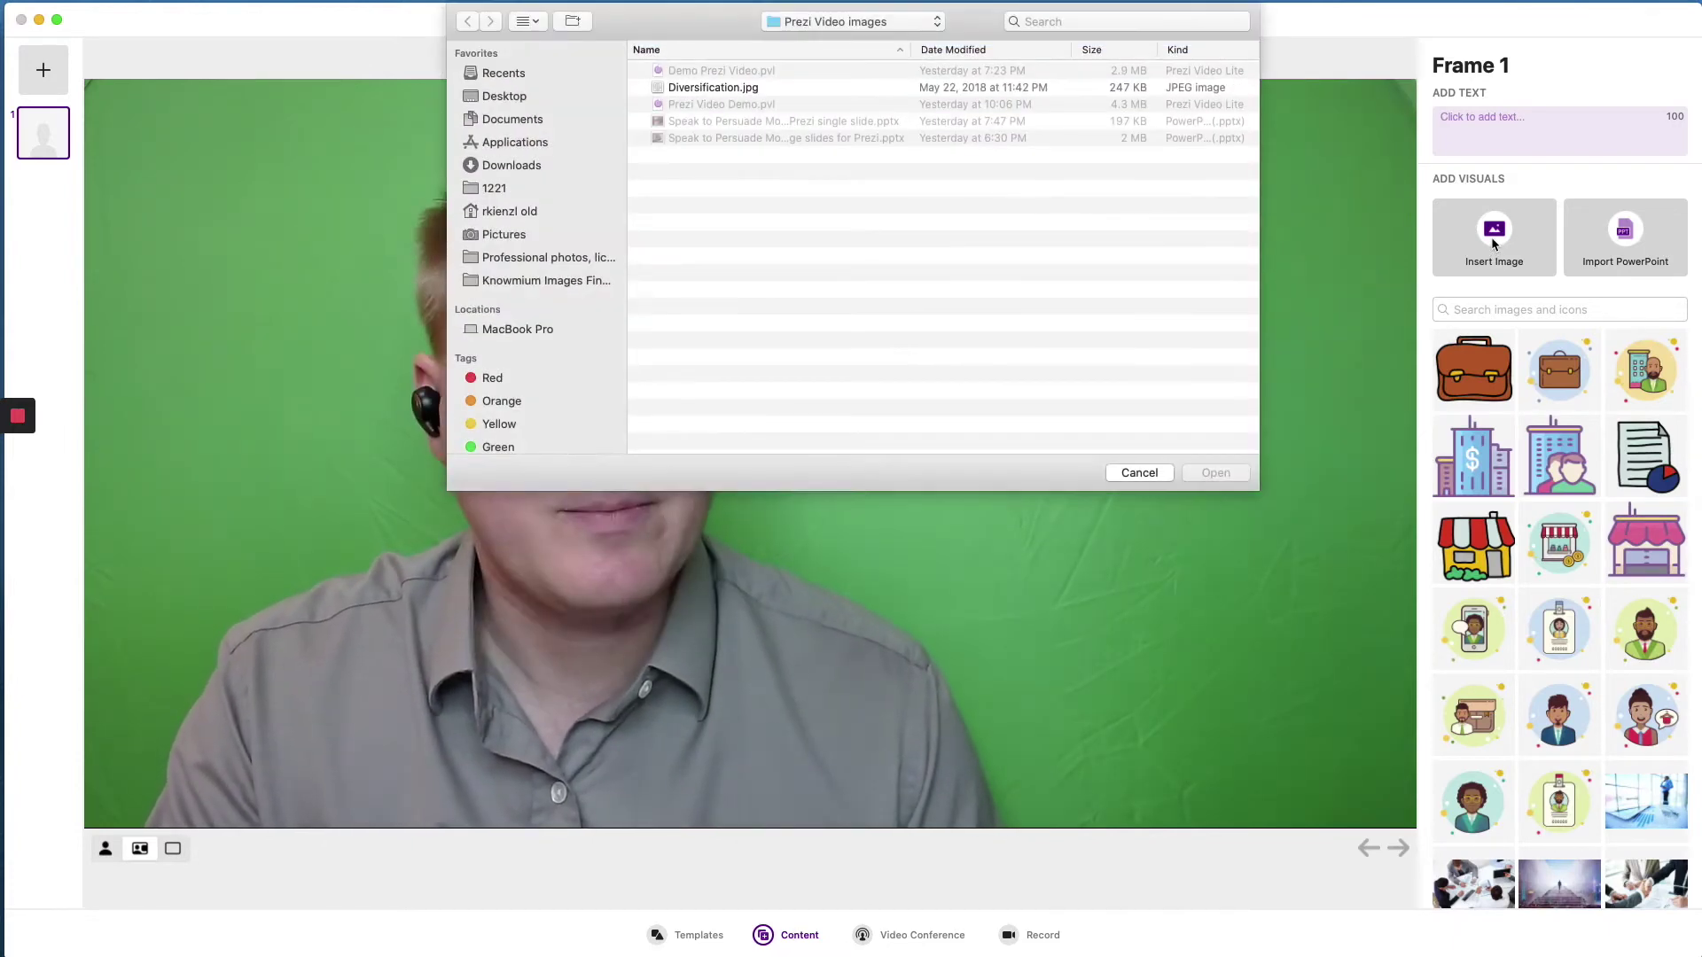
pyautogui.click(779, 86)
pyautogui.click(1216, 474)
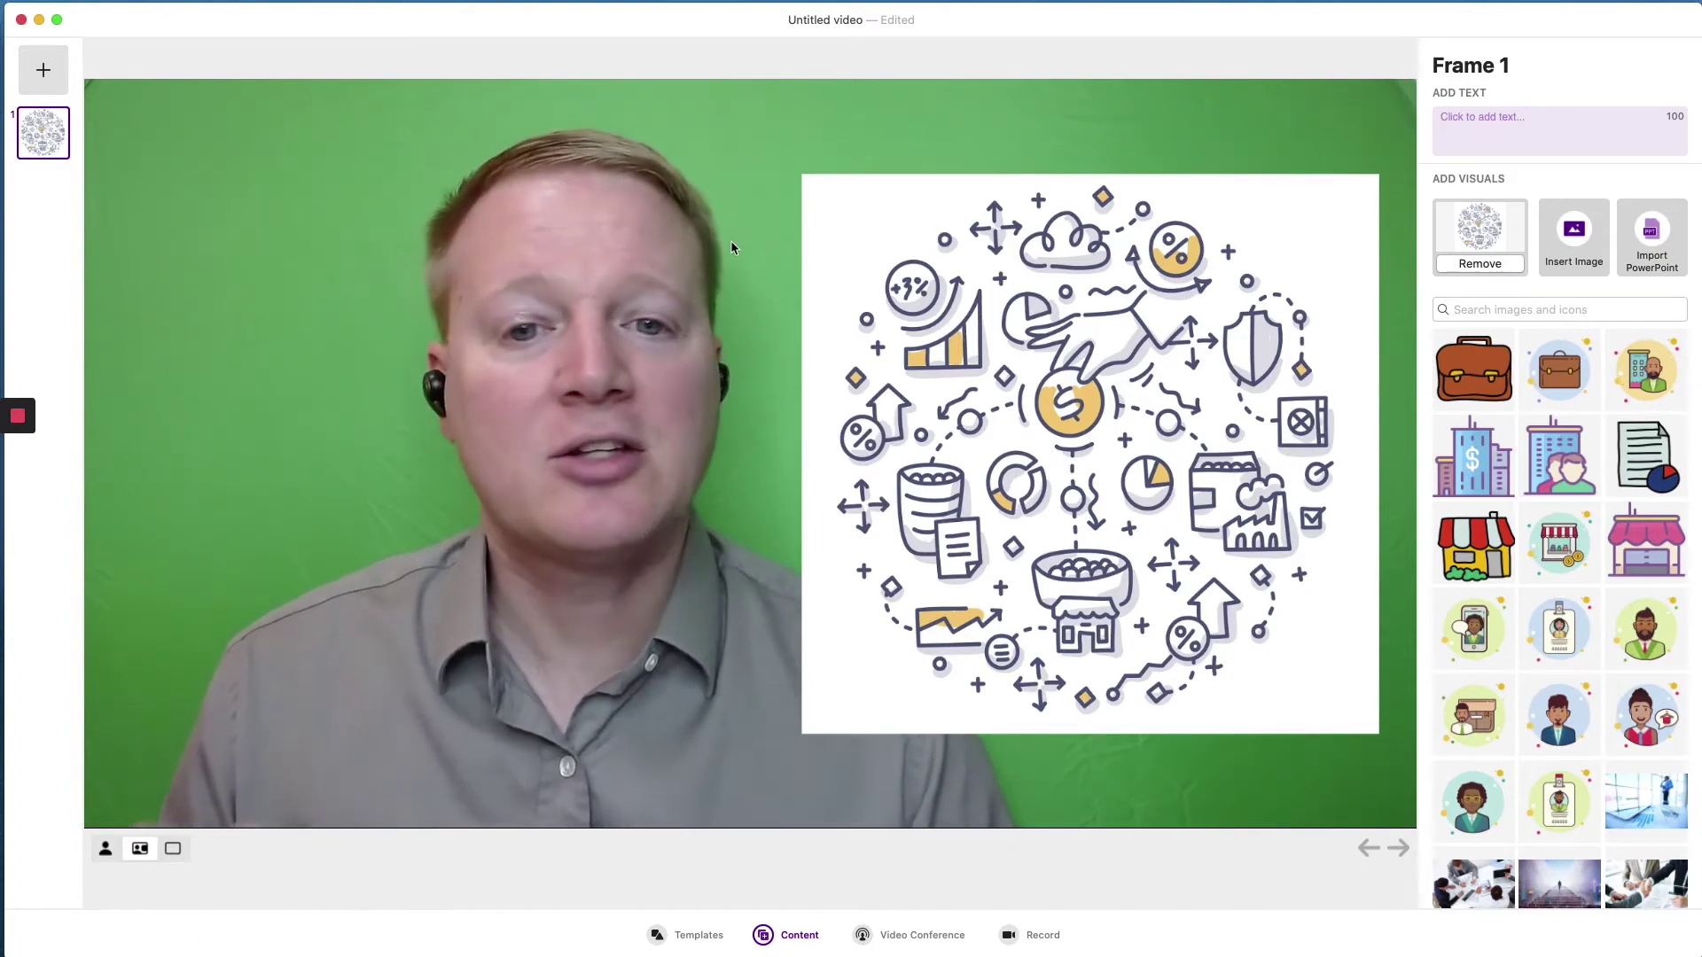
# Add Frame 2 captioned 'Text on screen' and Frame 3 captioned 'Text and image'
pyautogui.click(38, 81)
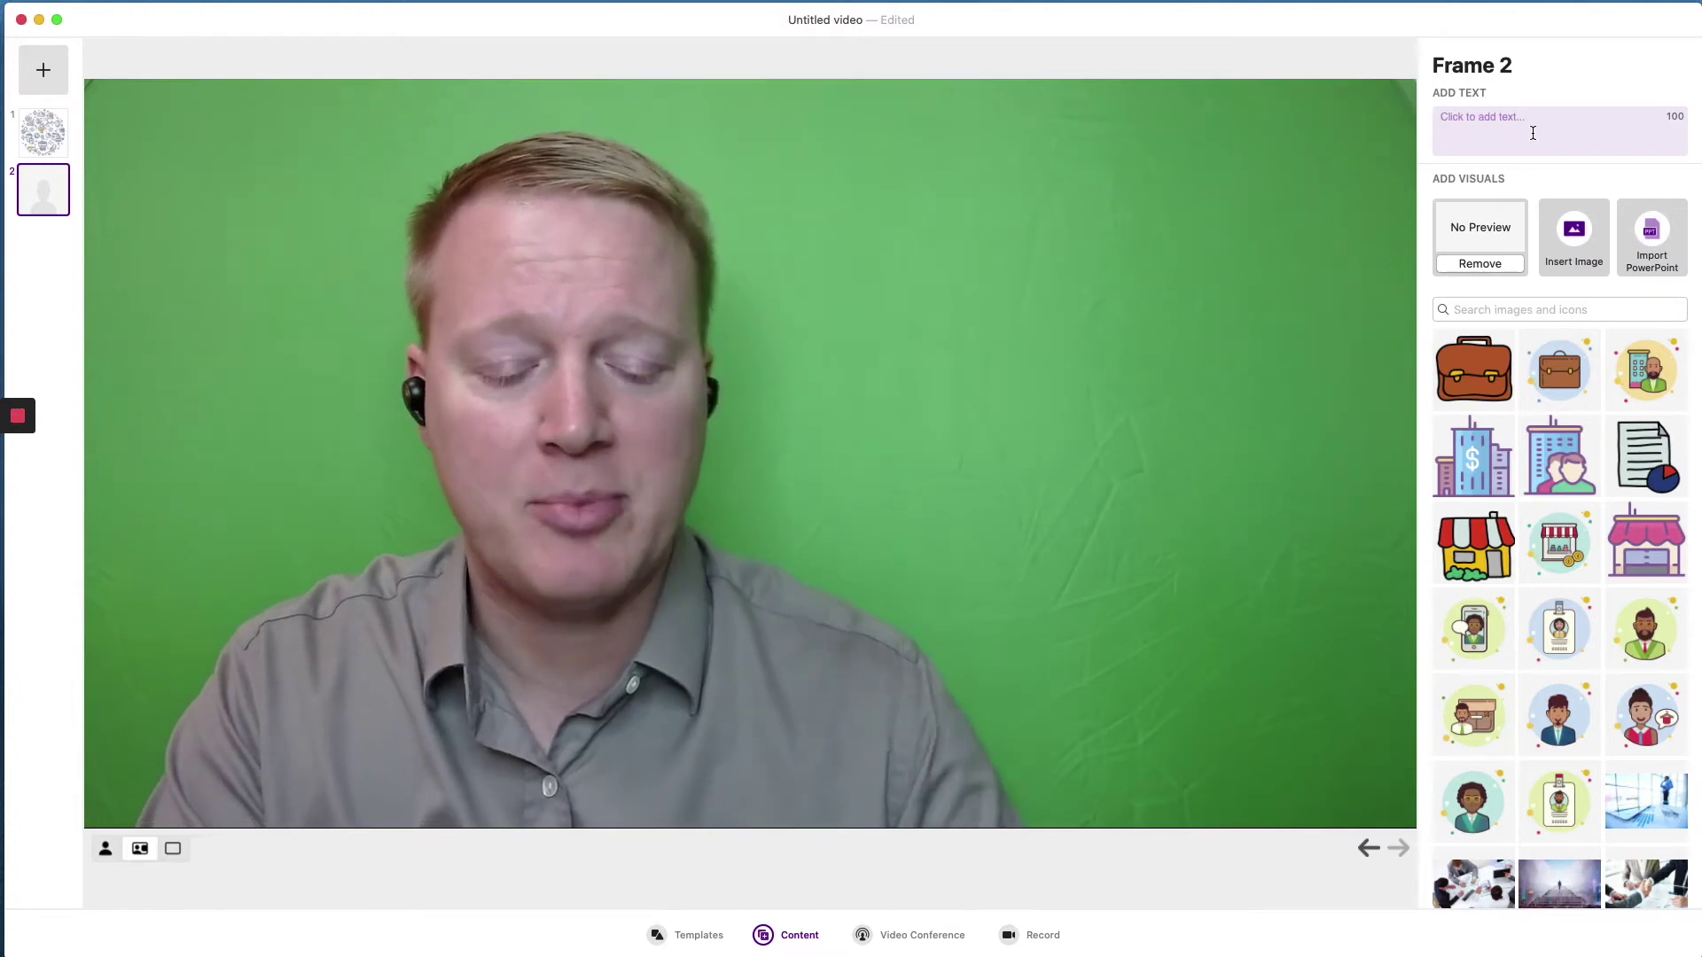
pyautogui.write('Text')
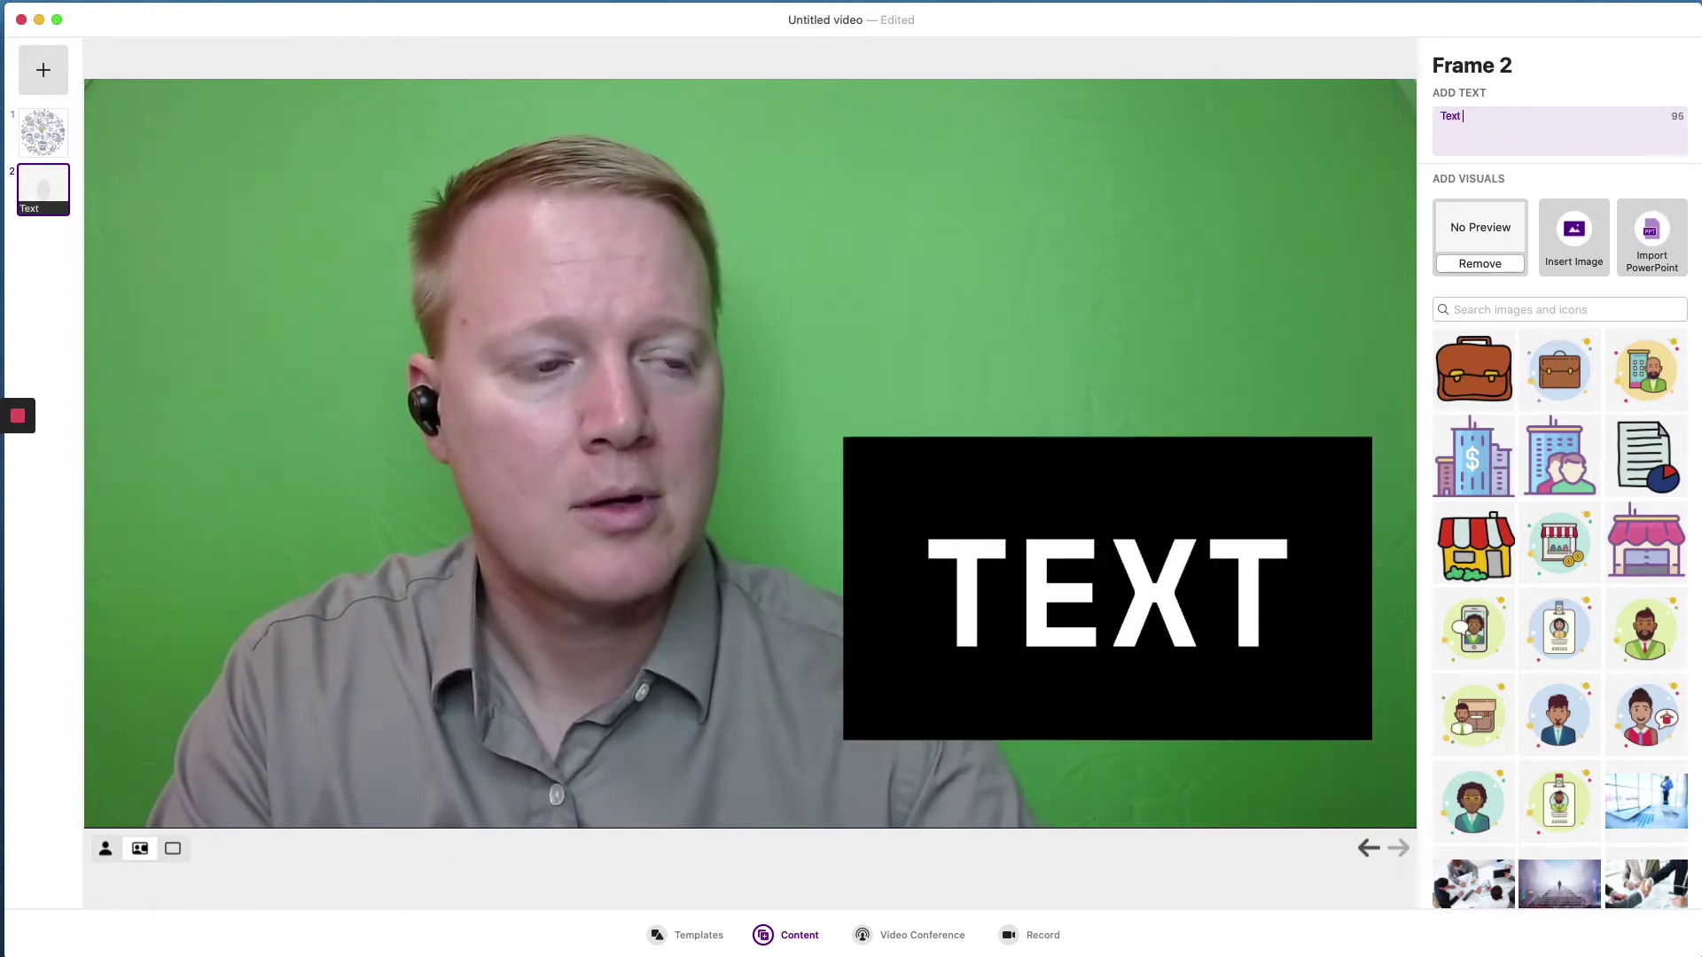
pyautogui.write(' on screen')
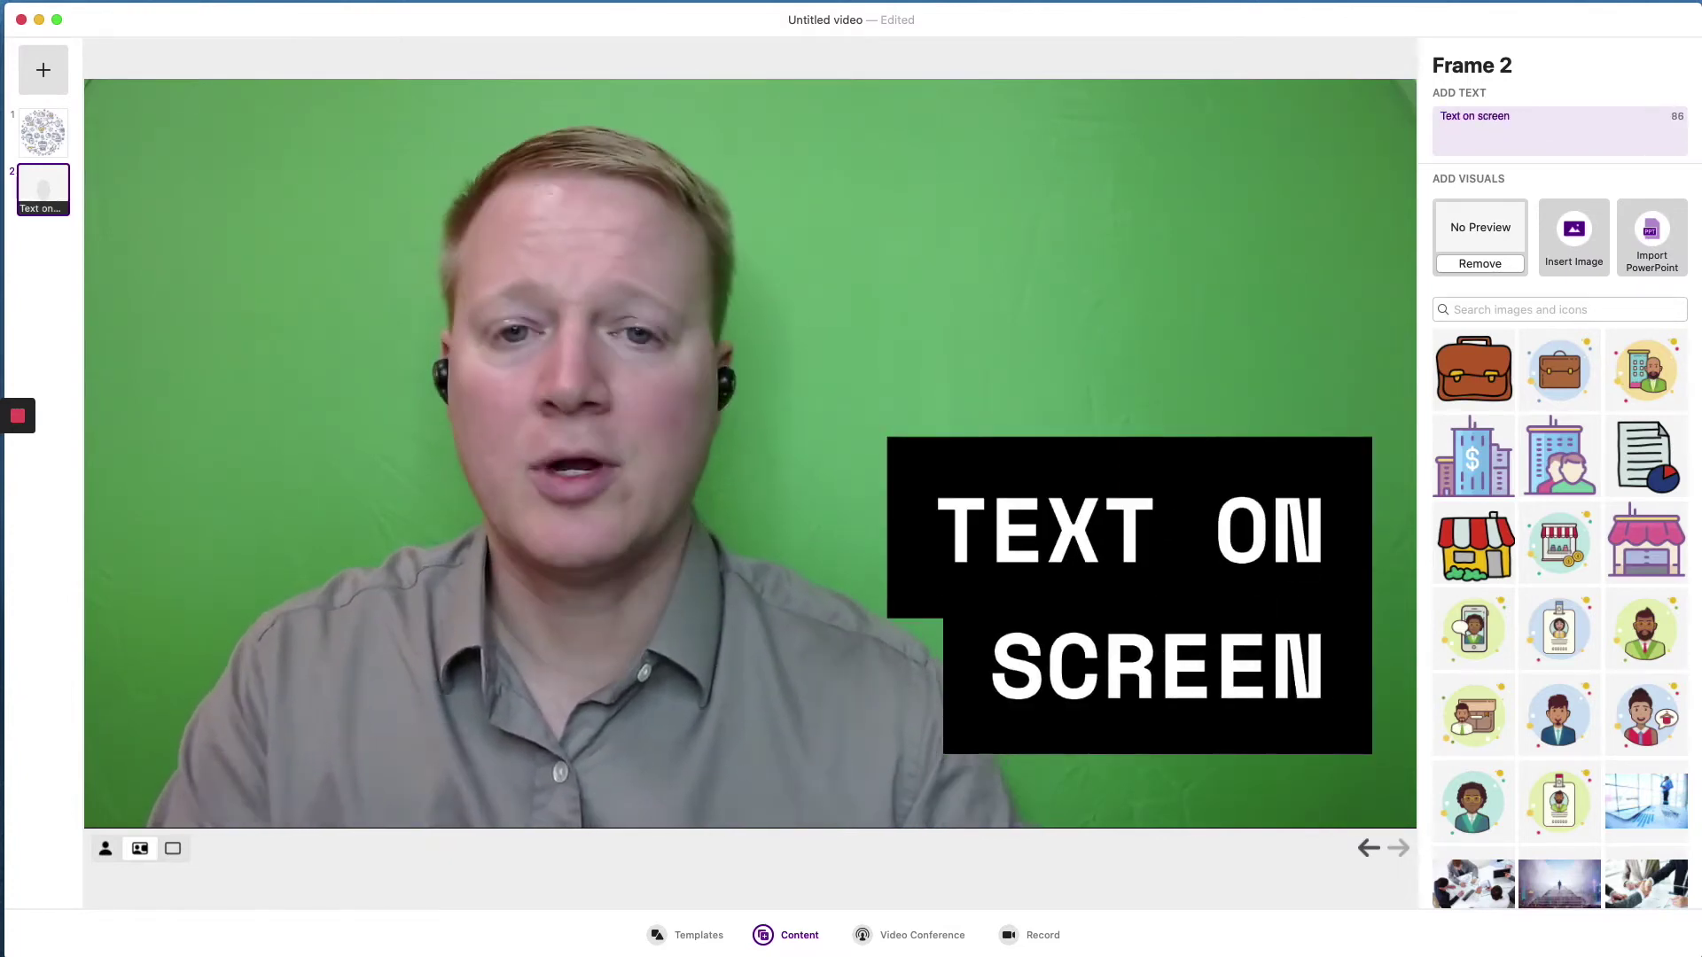
pyautogui.click(60, 73)
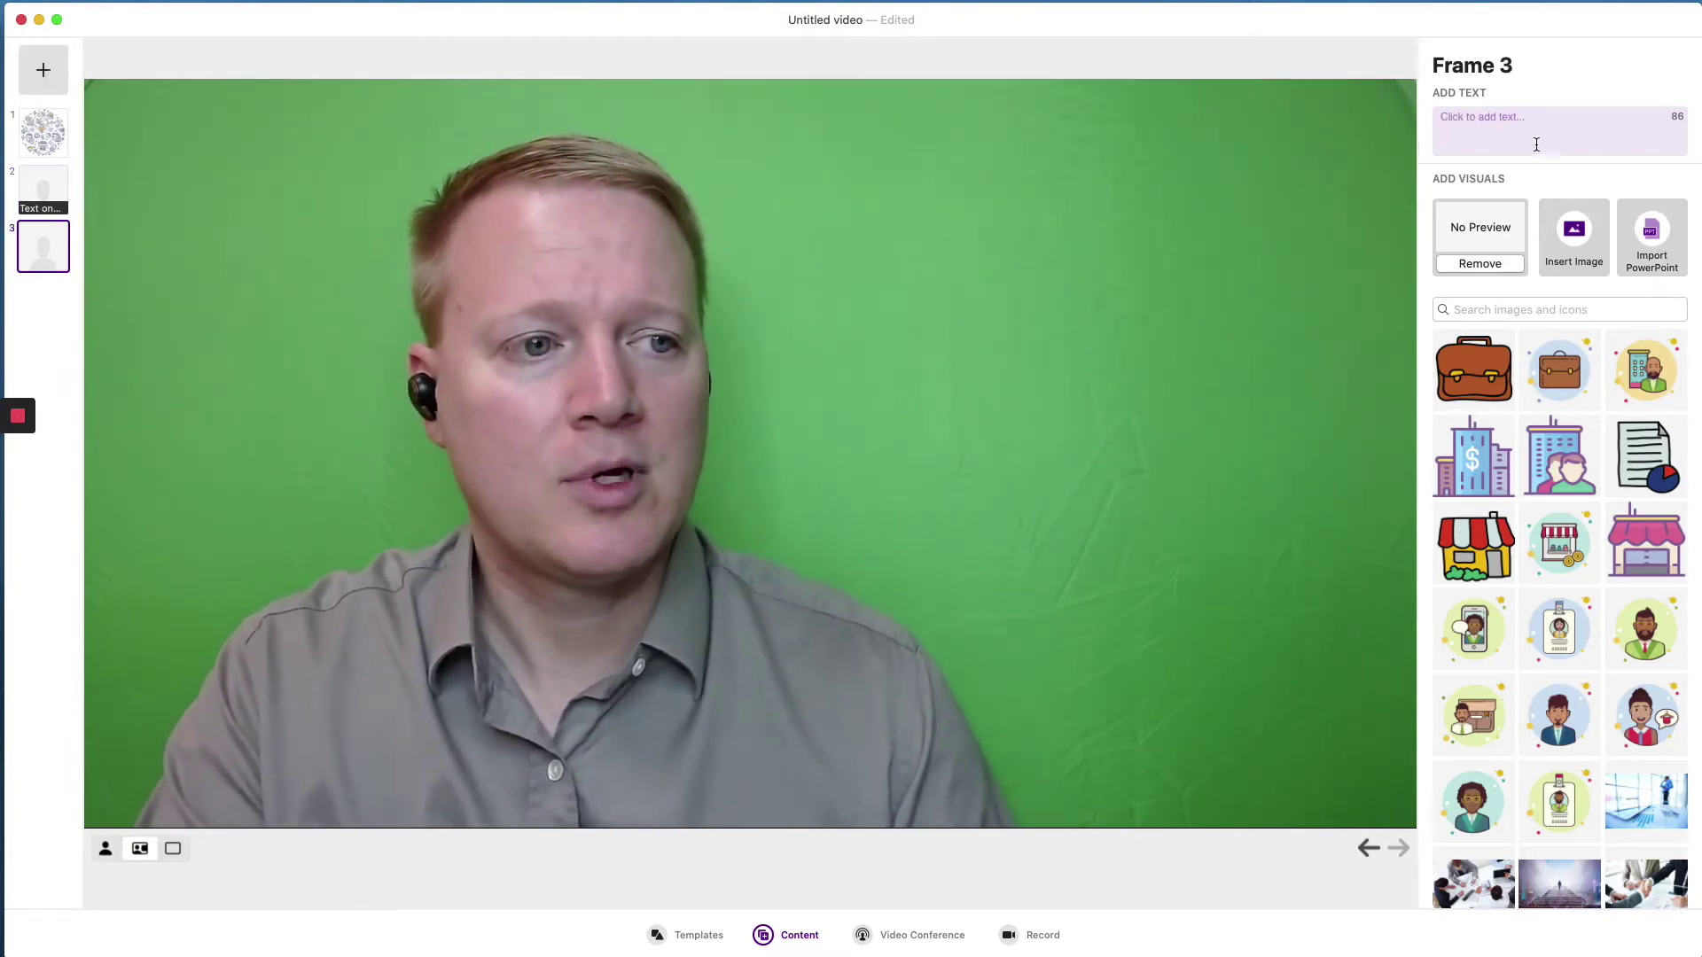
pyautogui.write('Text and image')
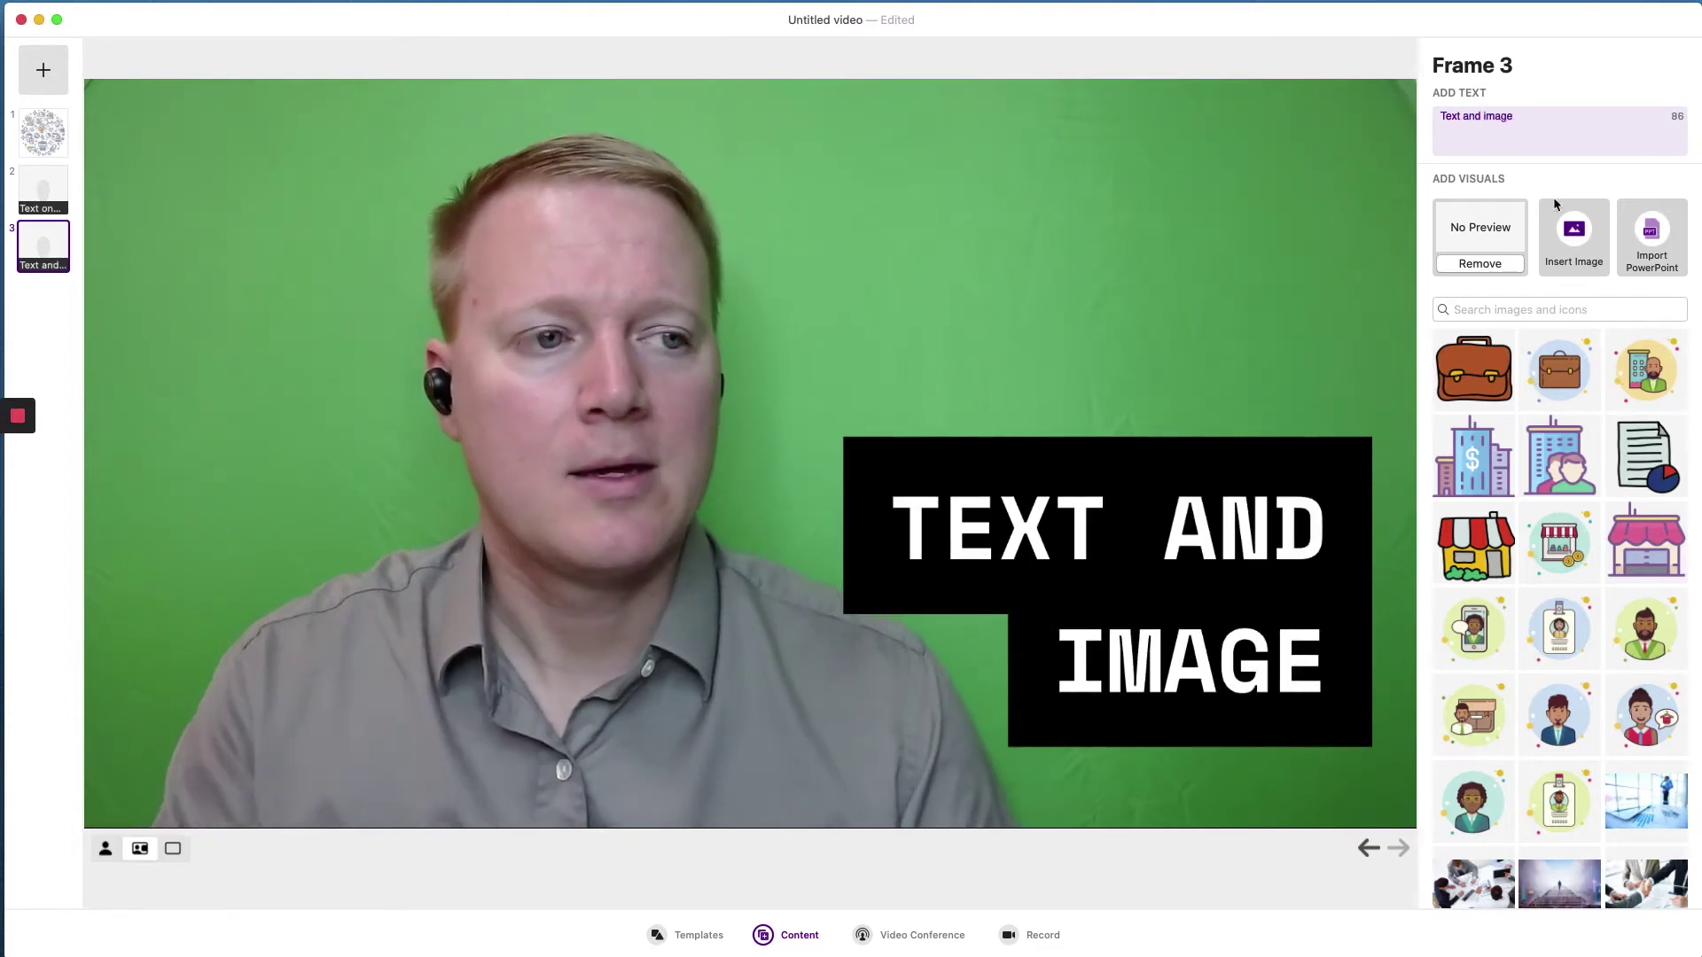
# Put Diversification.jpg into Frame 3 and add a new Frame 4
pyautogui.click(1571, 245)
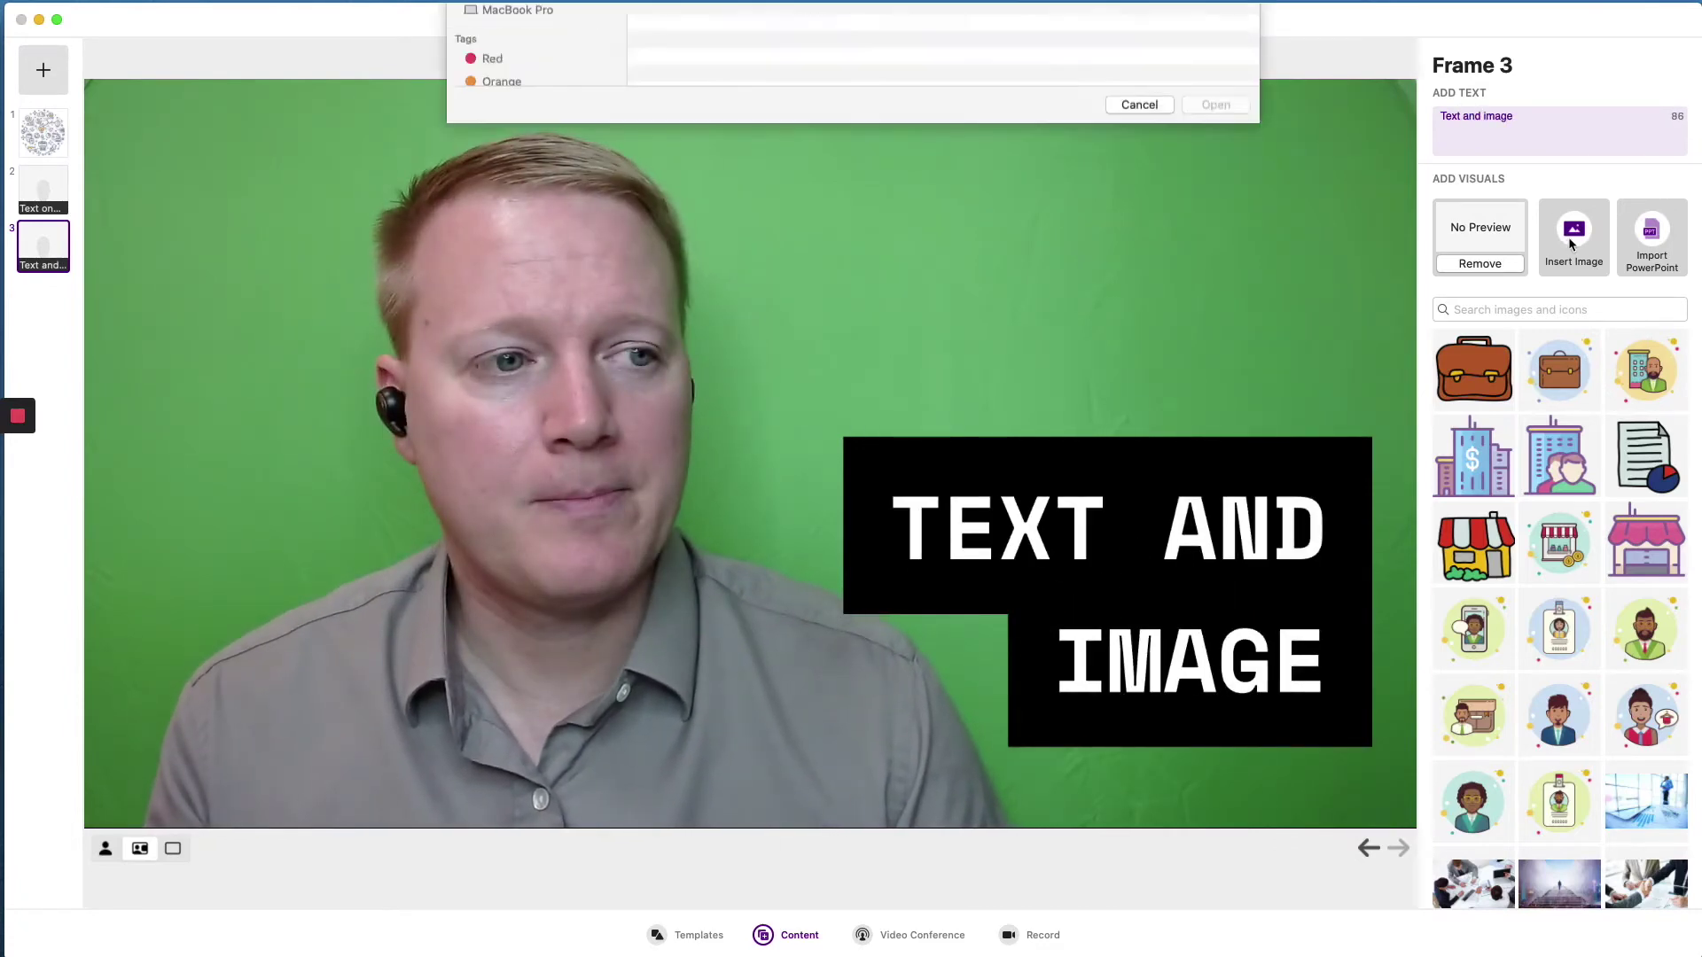
pyautogui.click(781, 90)
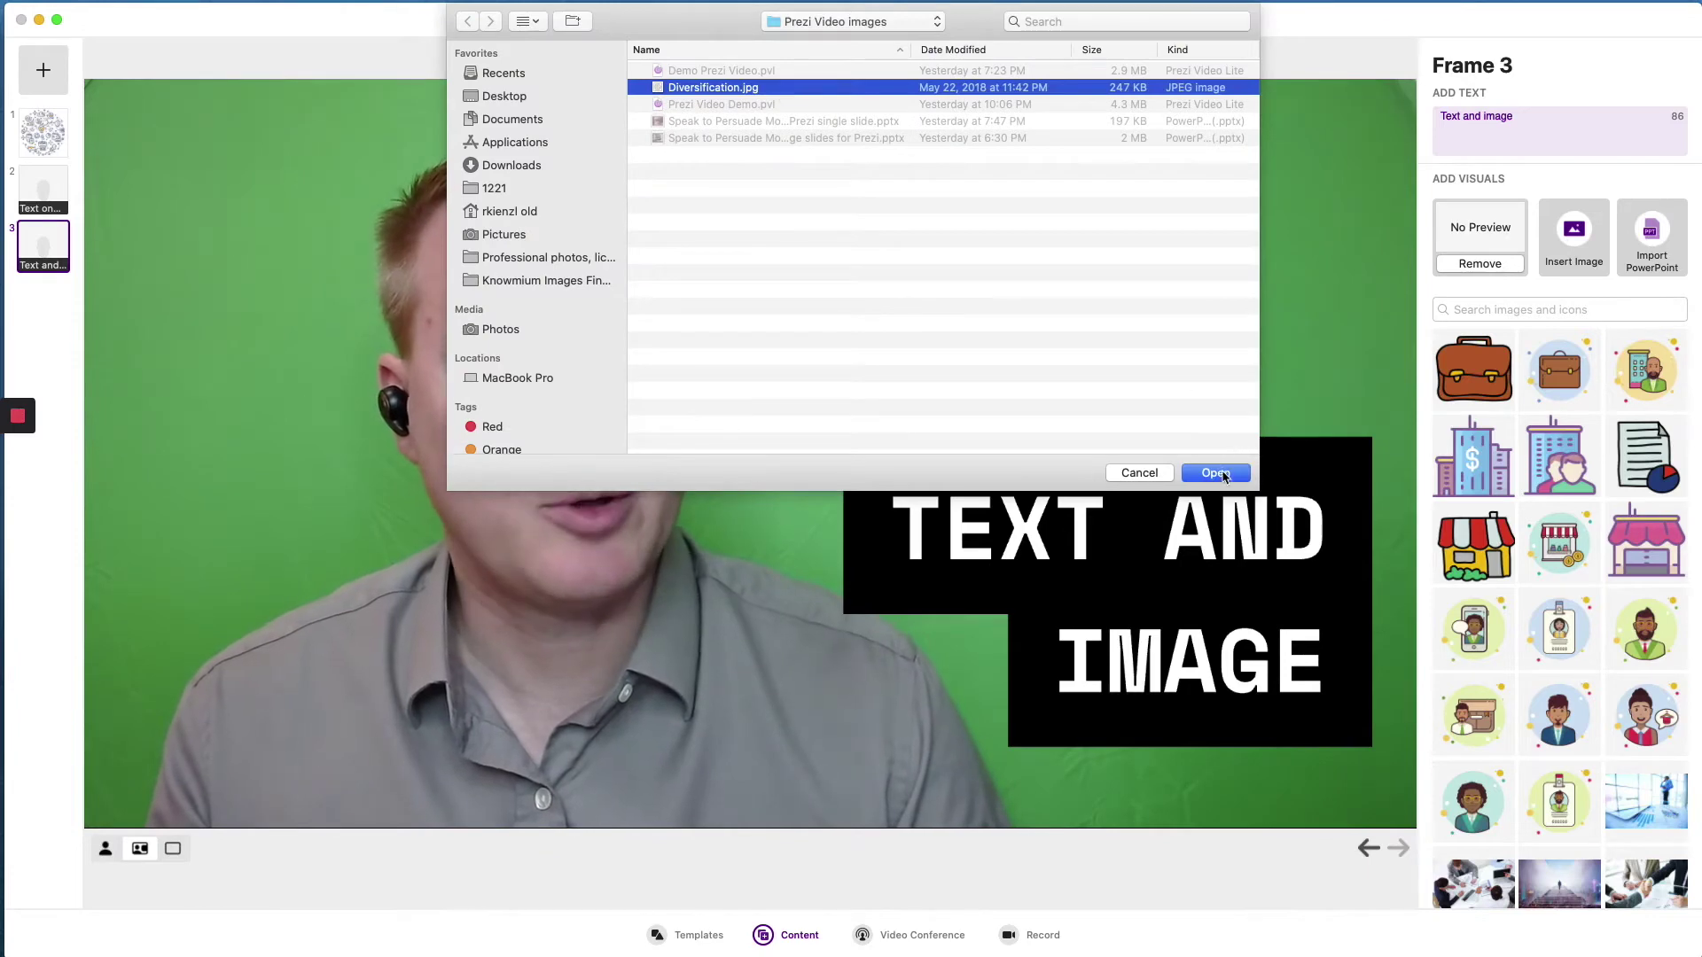
pyautogui.click(1218, 474)
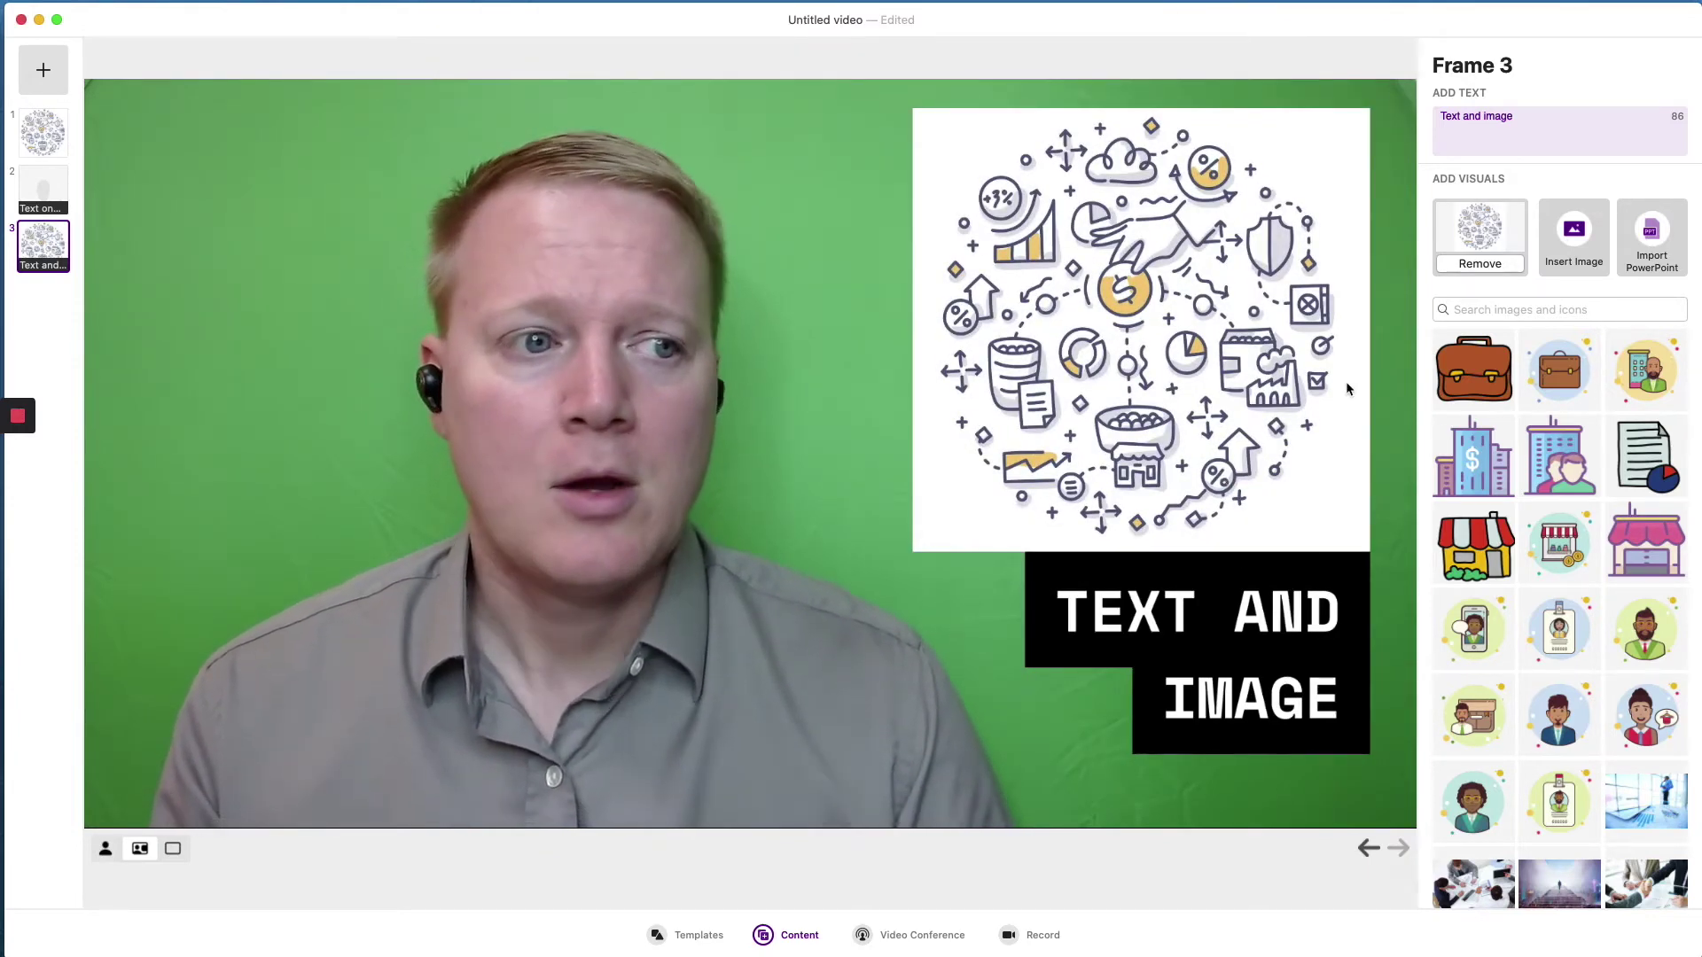
pyautogui.click(40, 71)
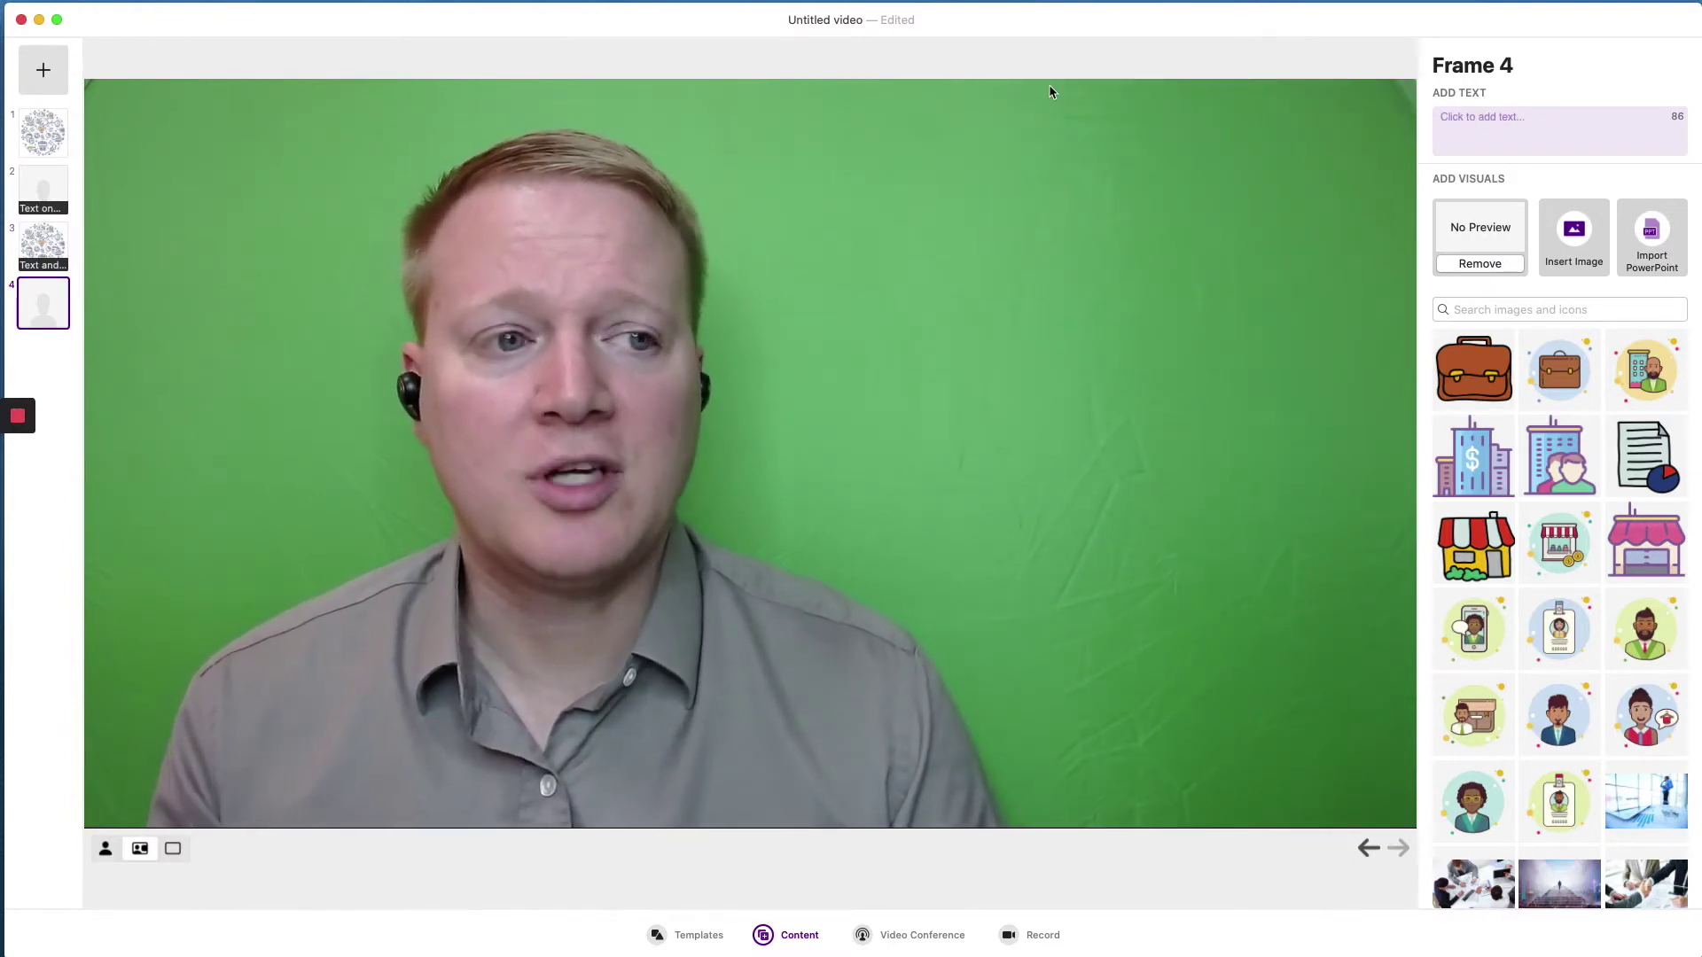
pyautogui.click(1463, 135)
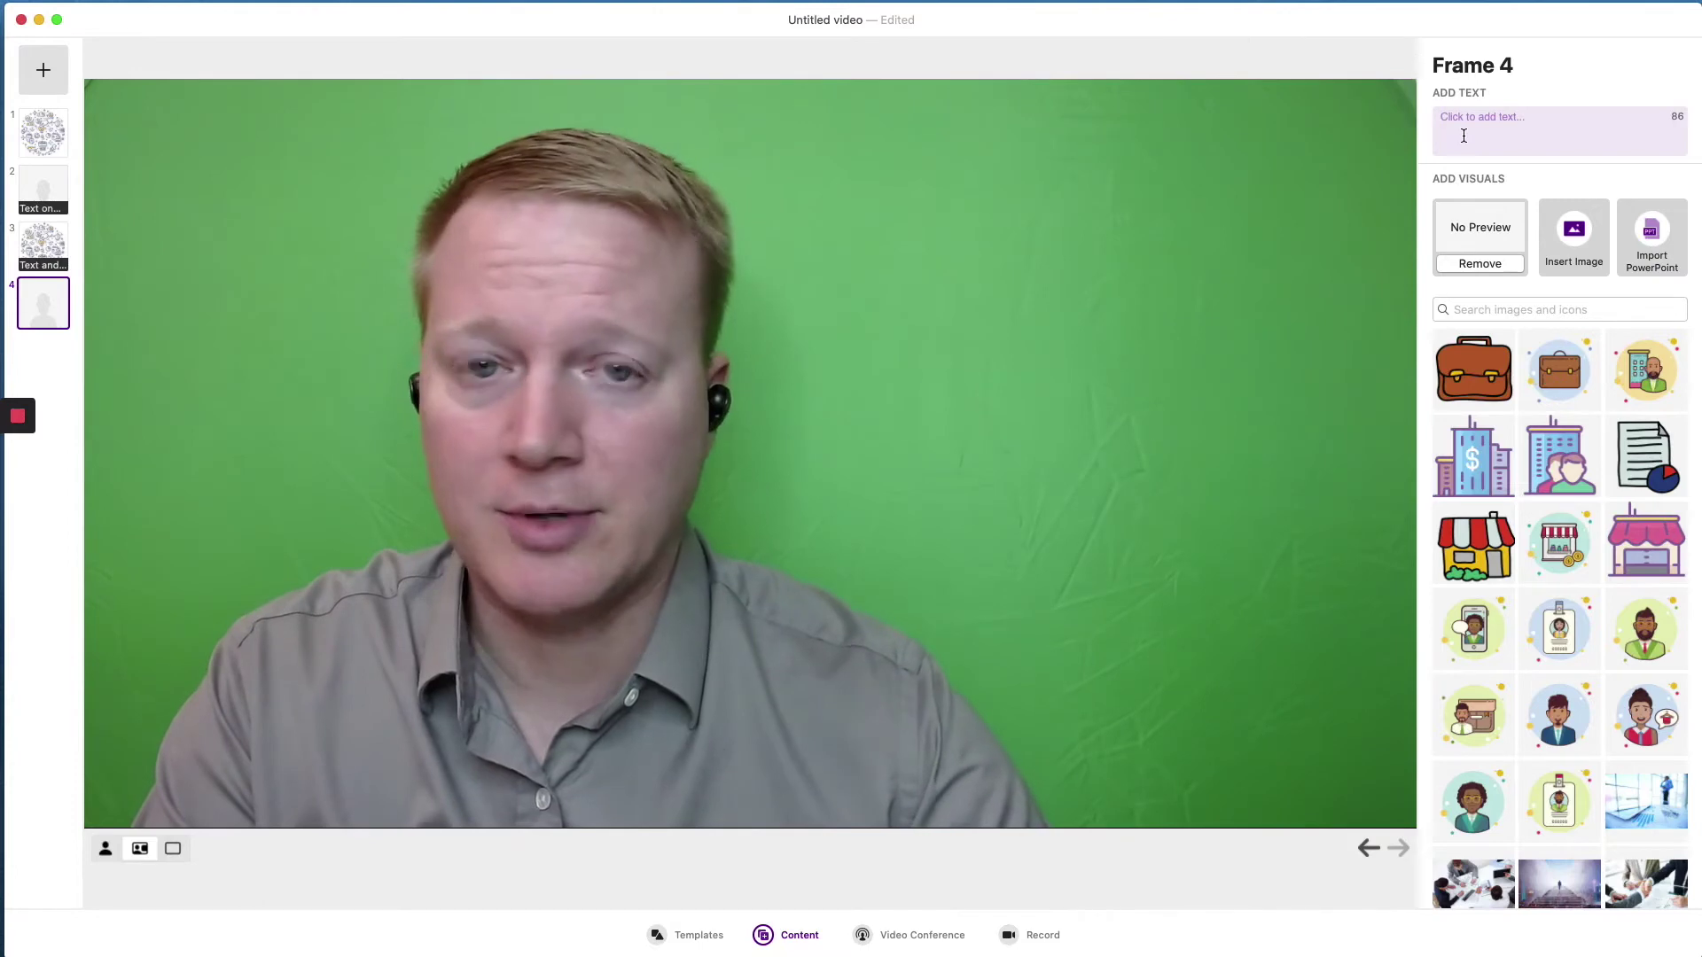
# Caption Frame 4 'Image bank', add the collie-in-snow photo from a 'dog' search, then add Frame 5
pyautogui.write('Image ban')
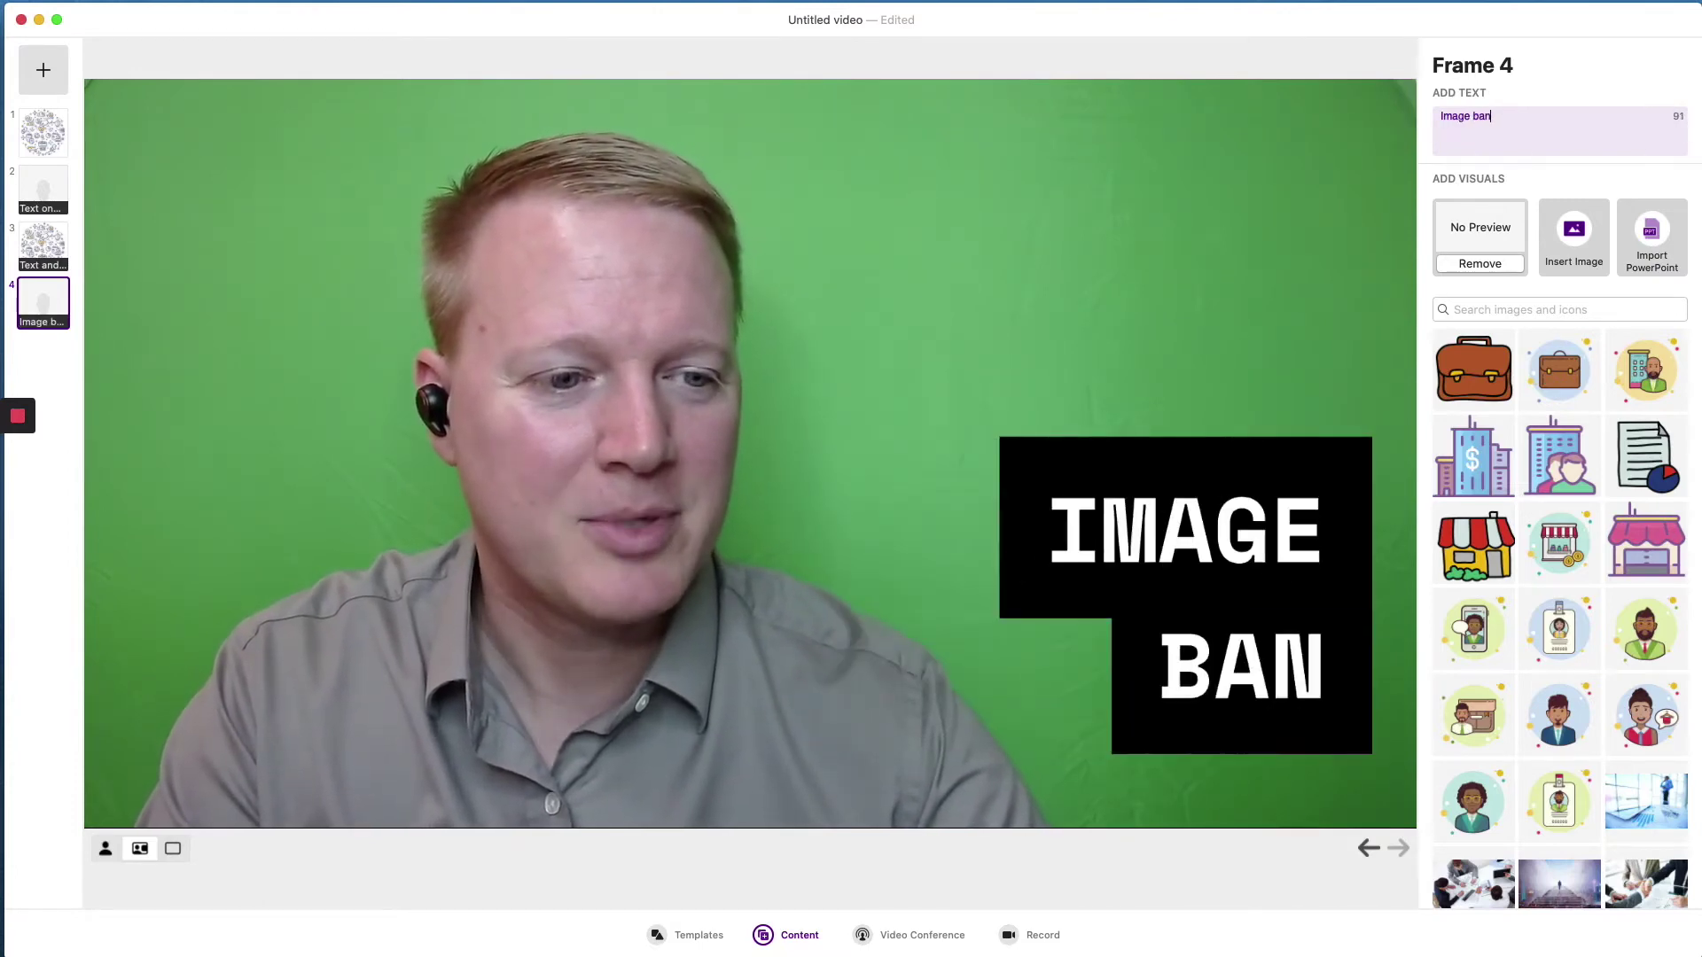
pyautogui.write('k')
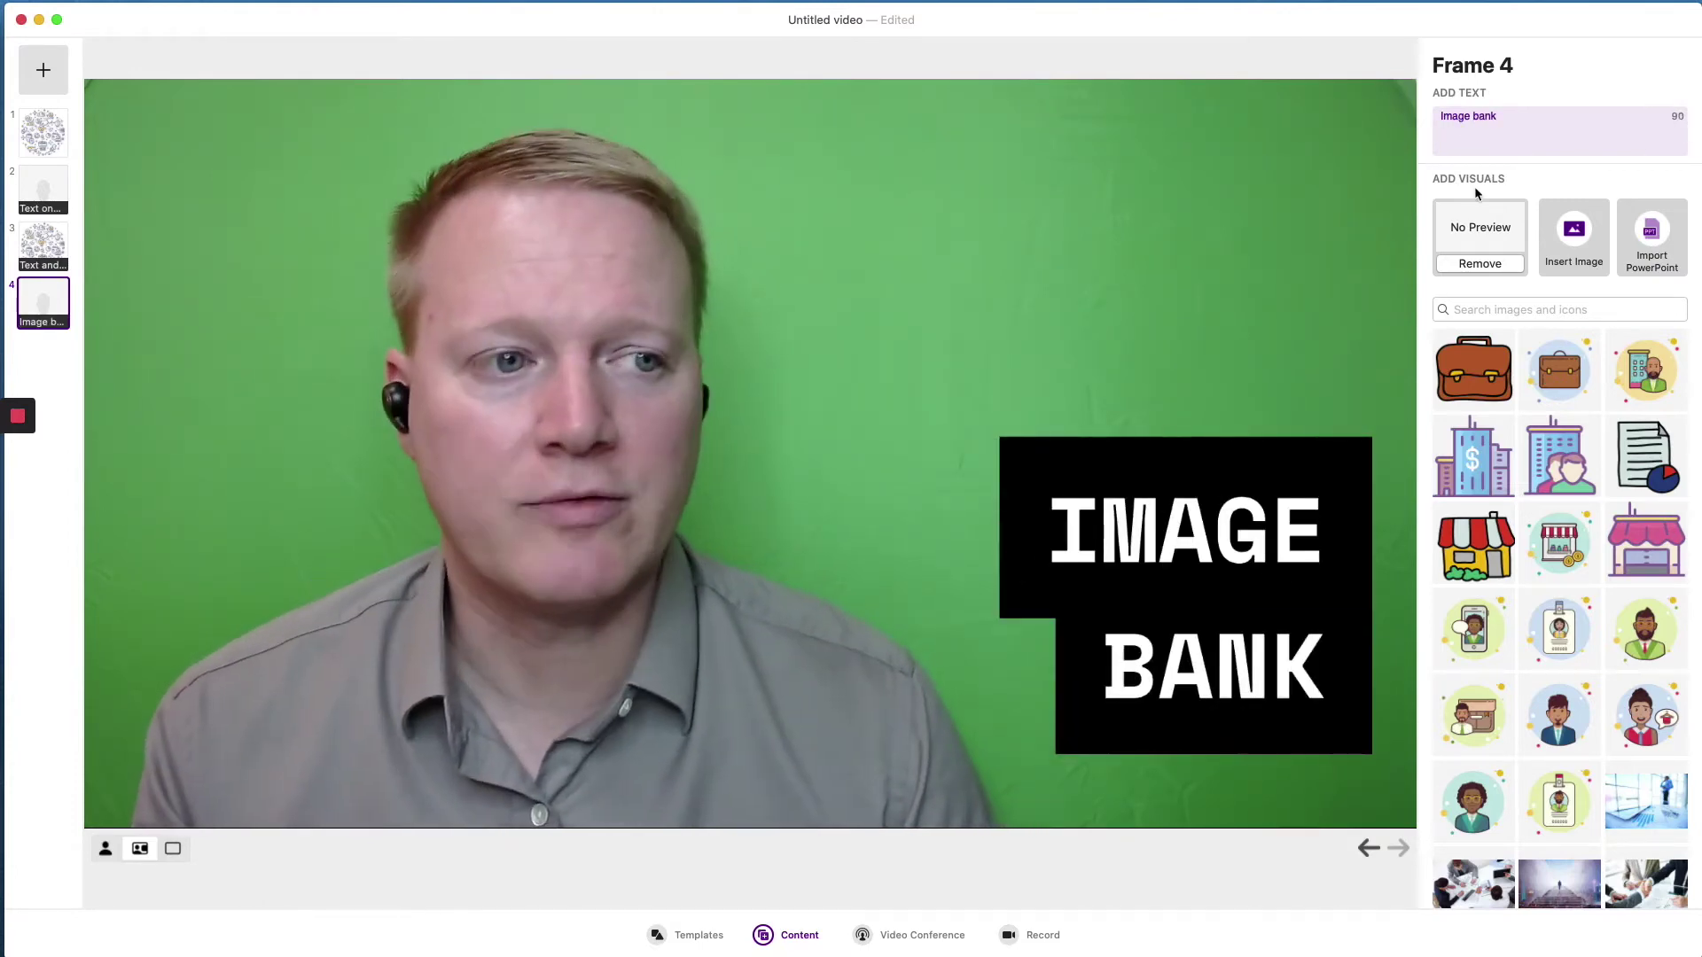
pyautogui.click(1569, 307)
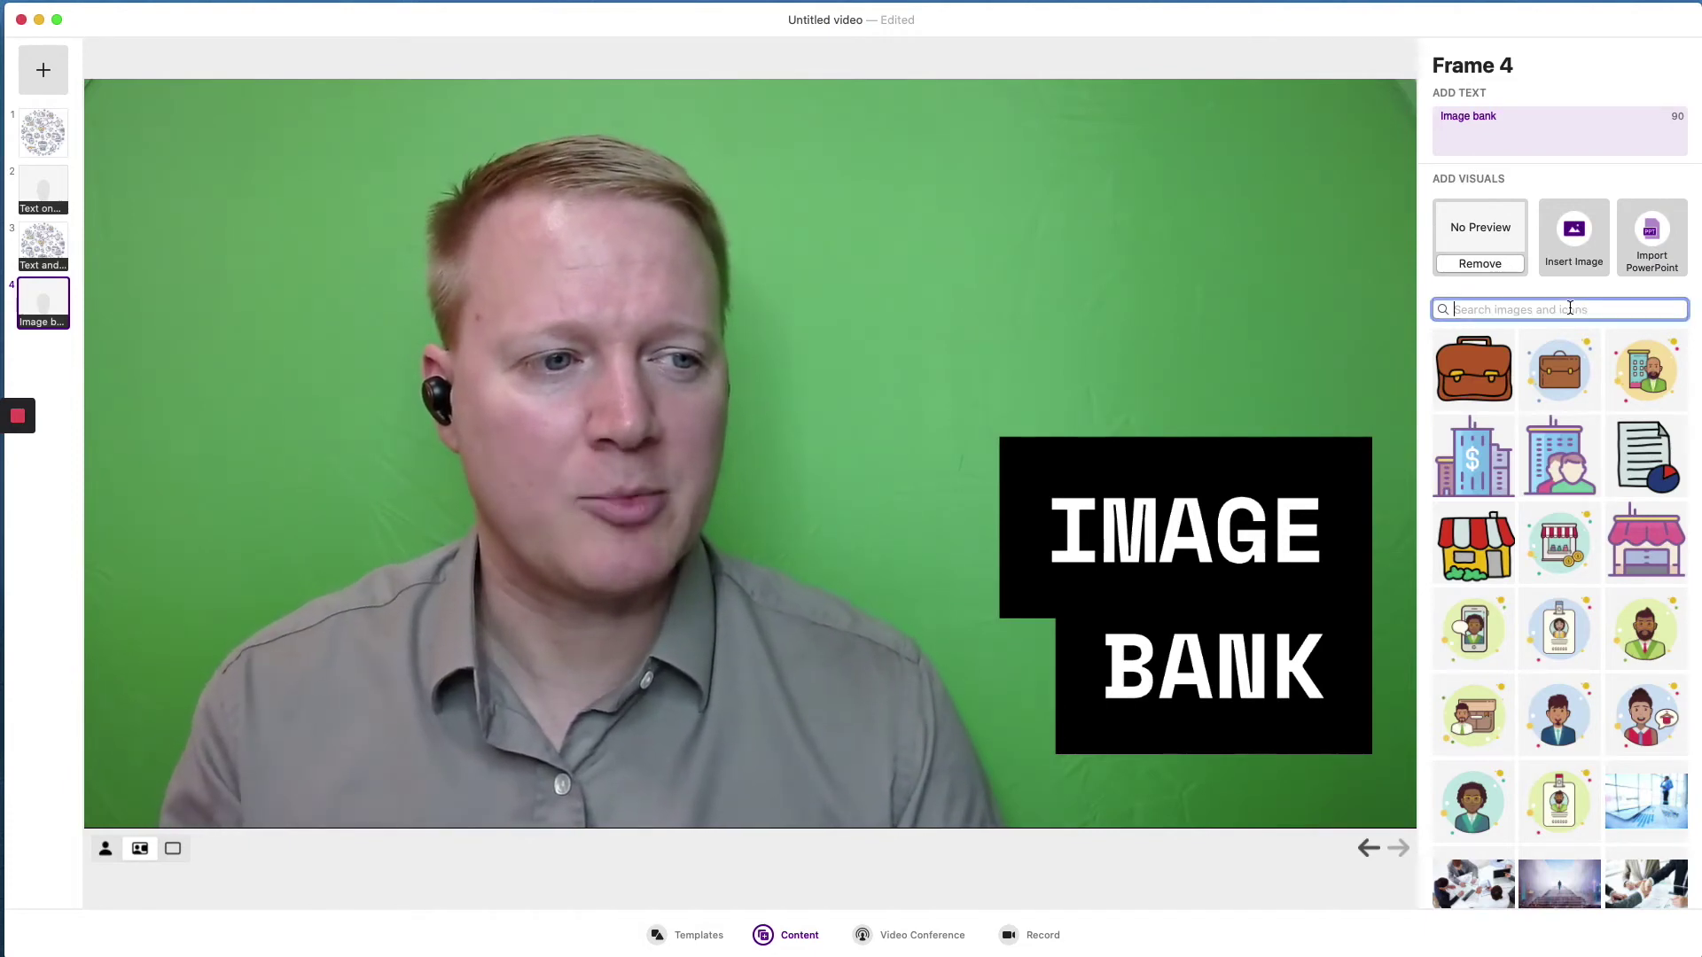
pyautogui.scroll(-15, 1584, 532)
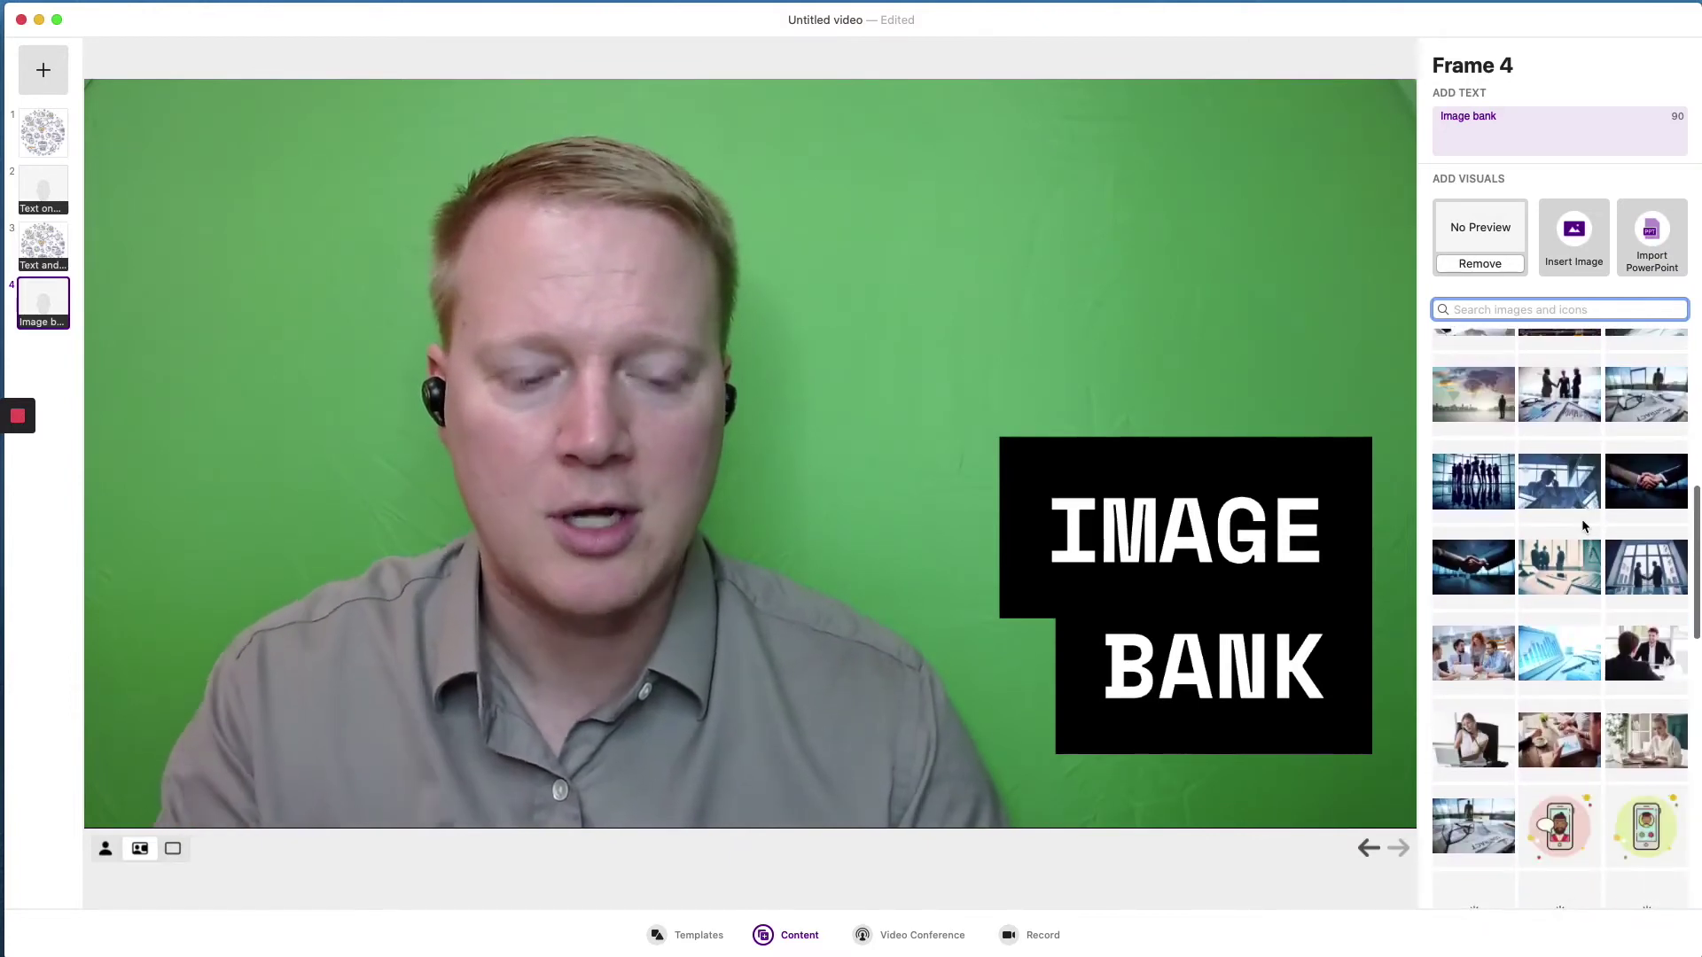
pyautogui.write('dog')
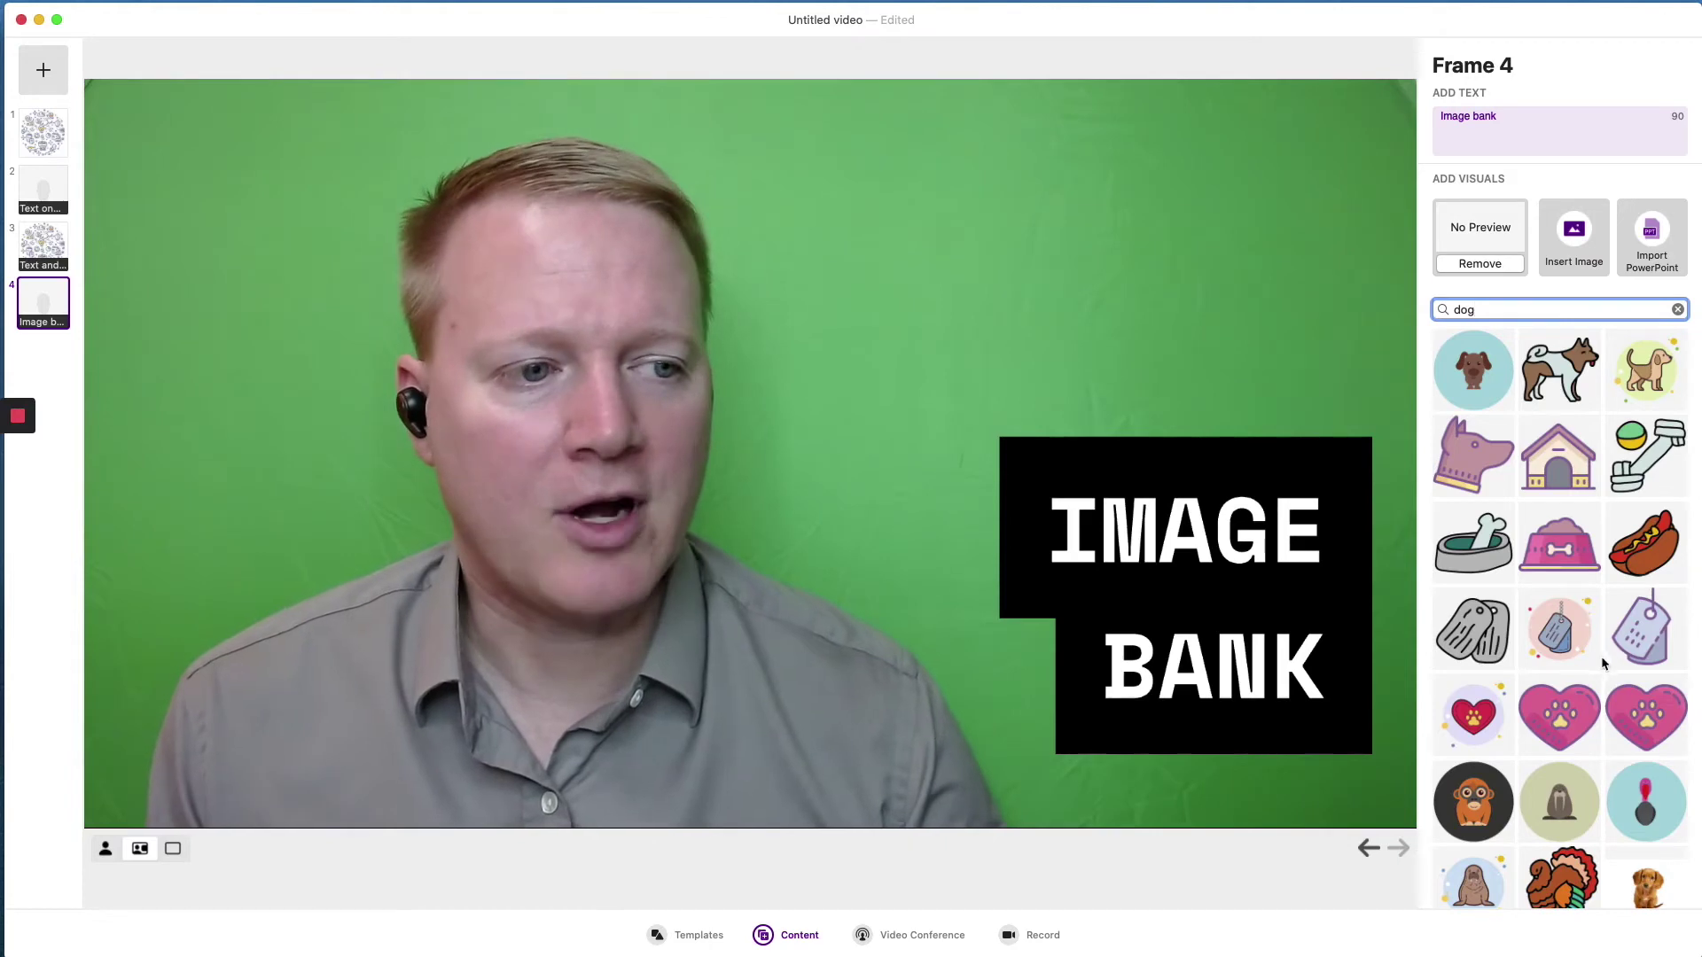
pyautogui.scroll(-5, 1564, 536)
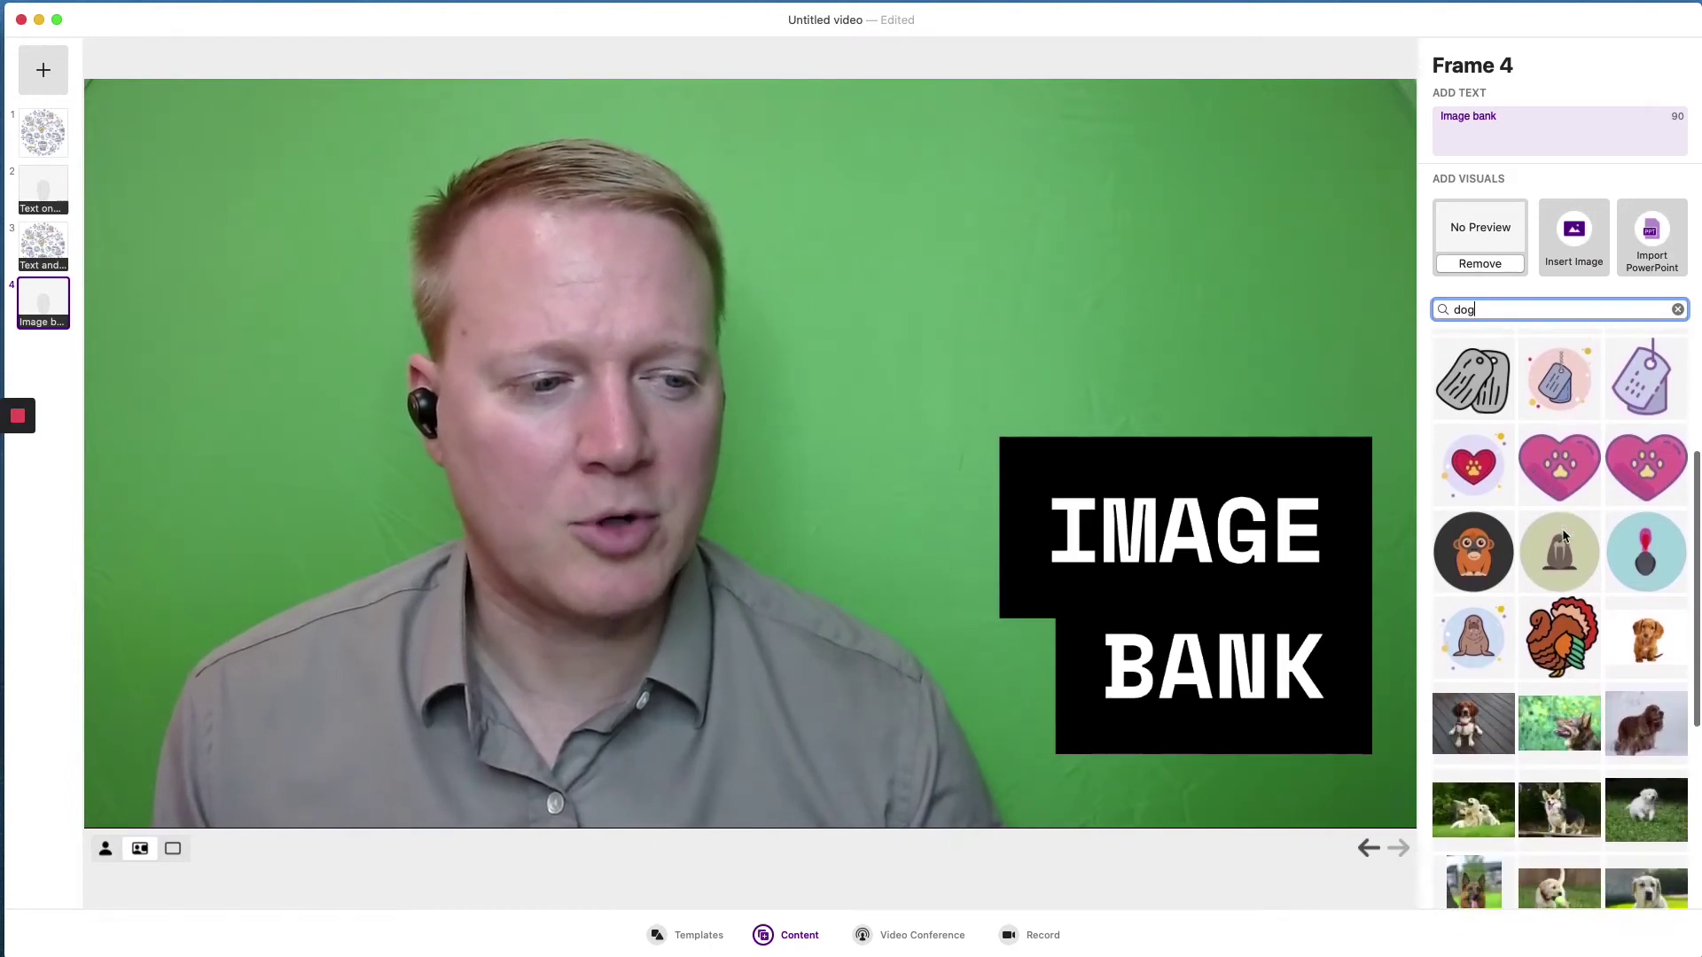
pyautogui.scroll(-4, 1564, 536)
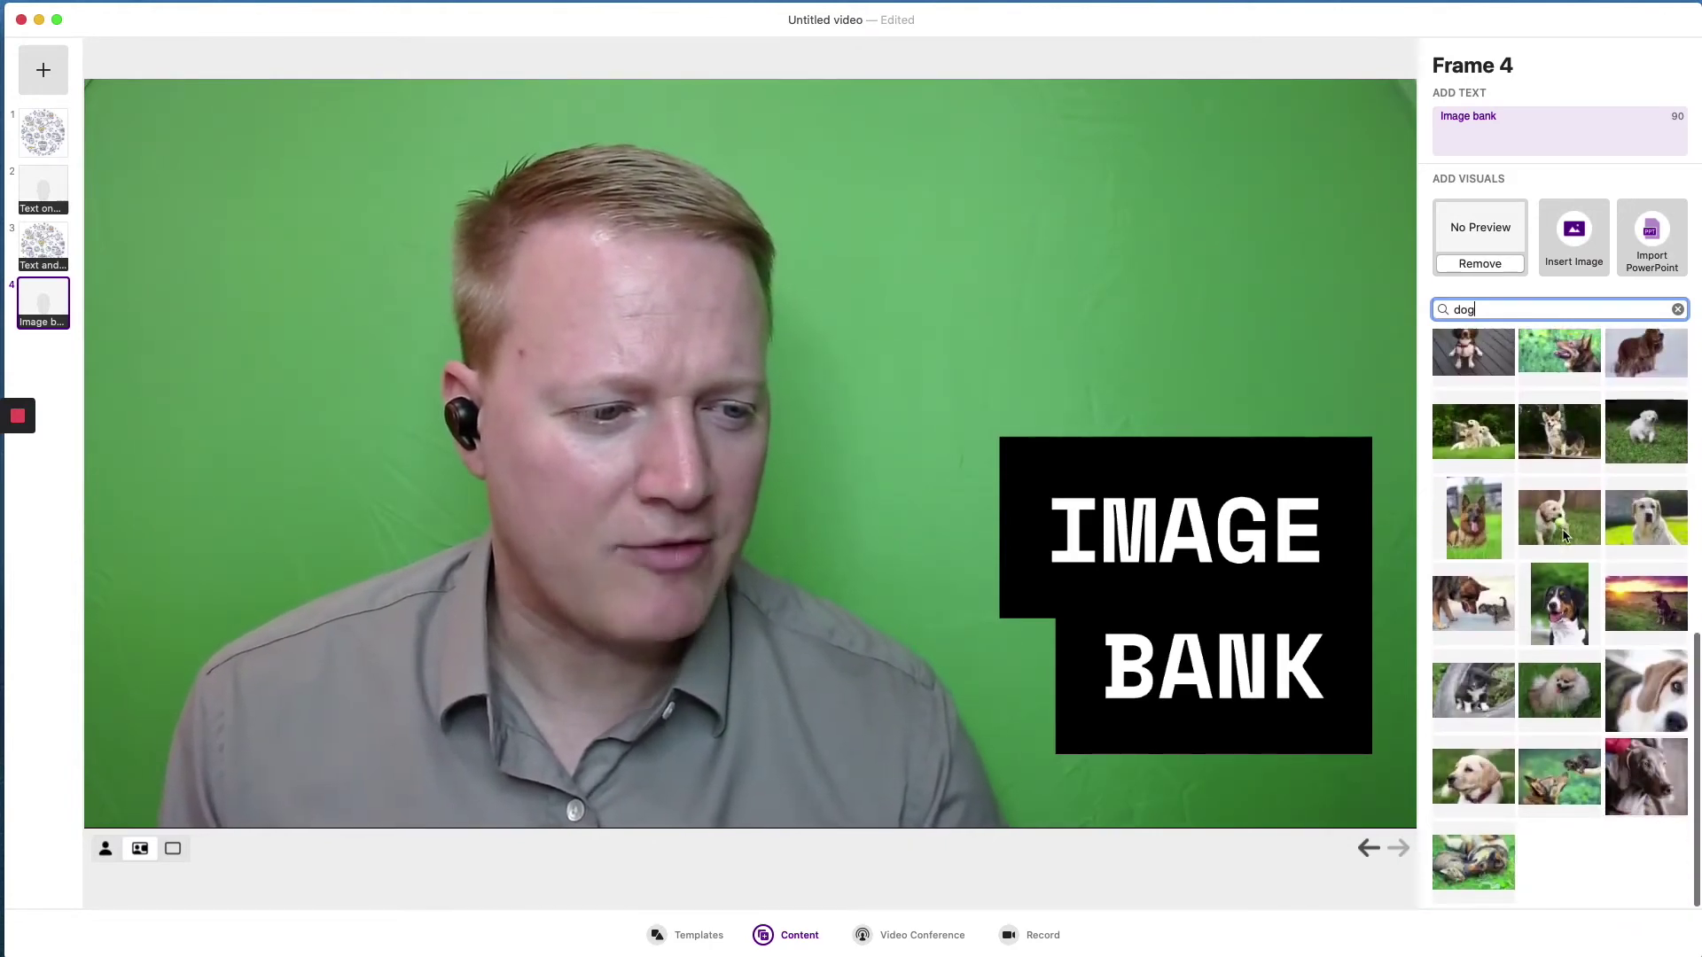
pyautogui.scroll(-7, 1564, 536)
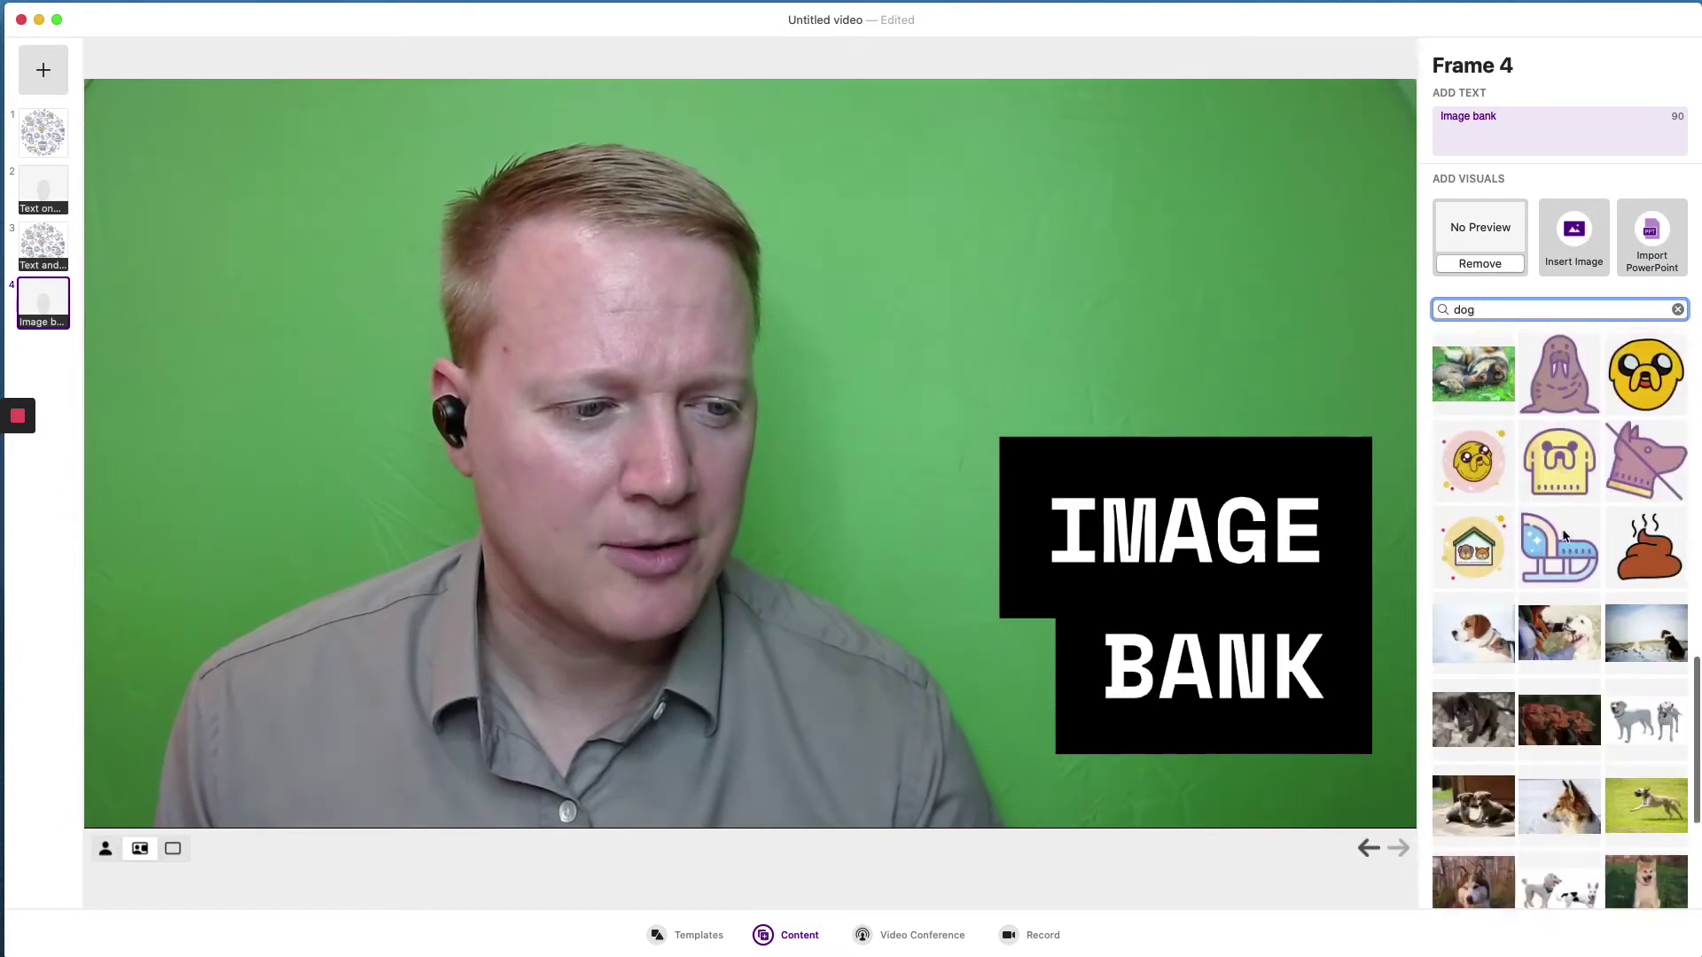
pyautogui.click(1565, 725)
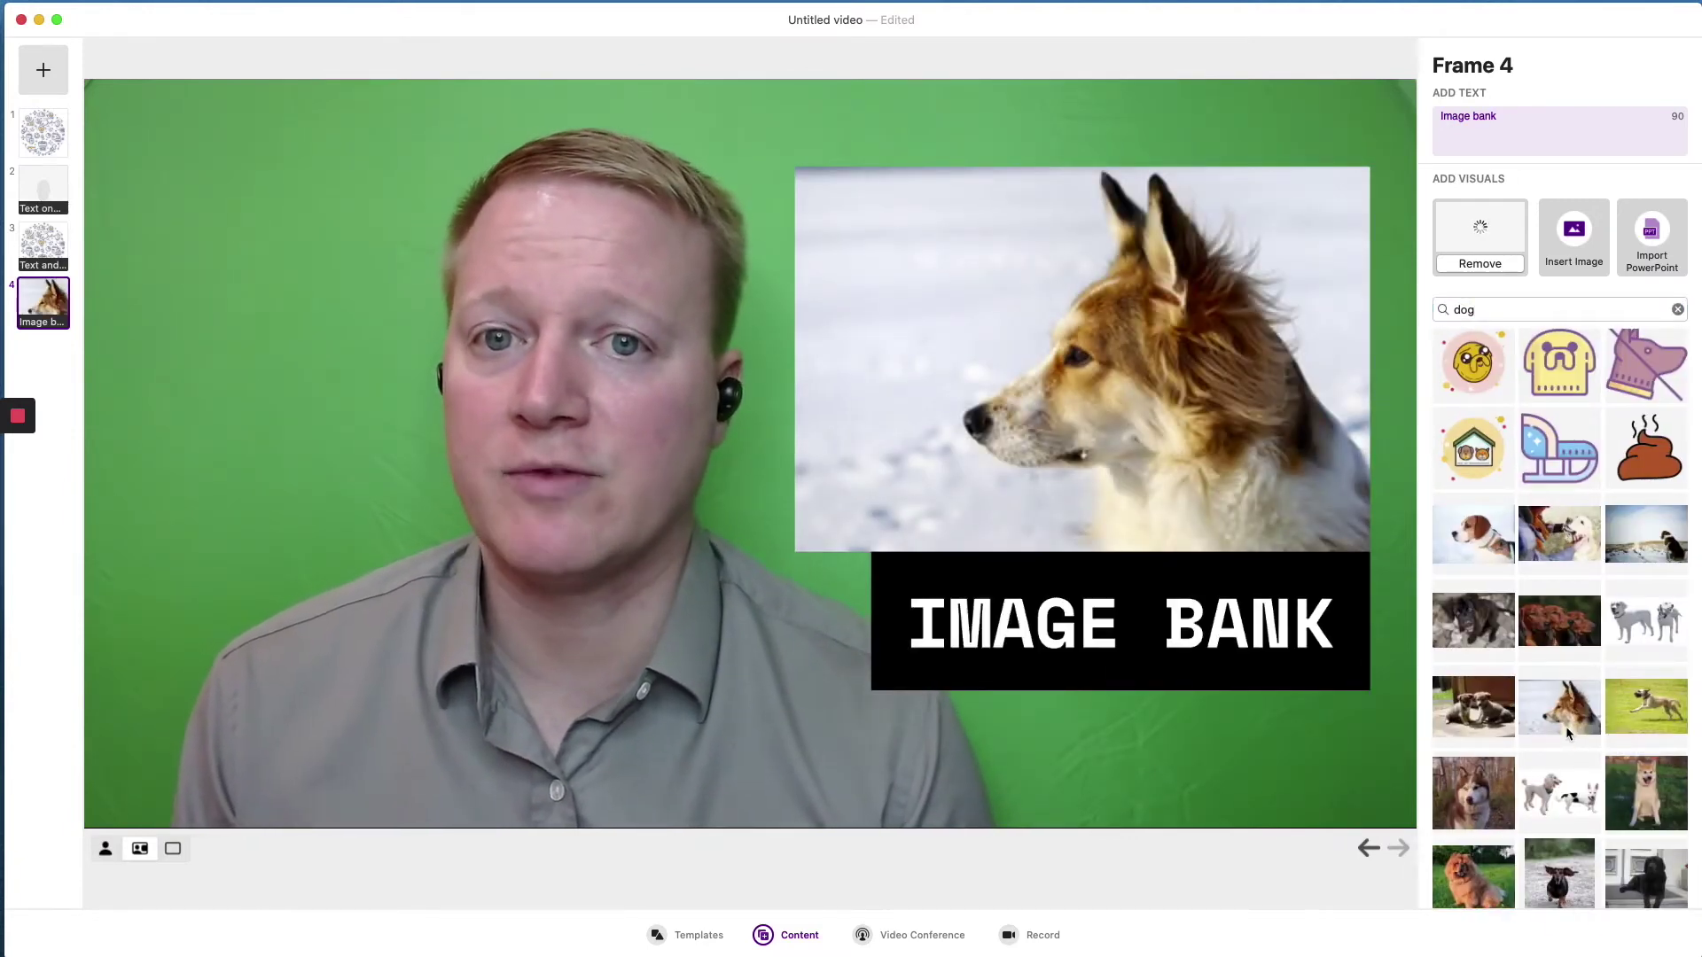
pyautogui.click(44, 70)
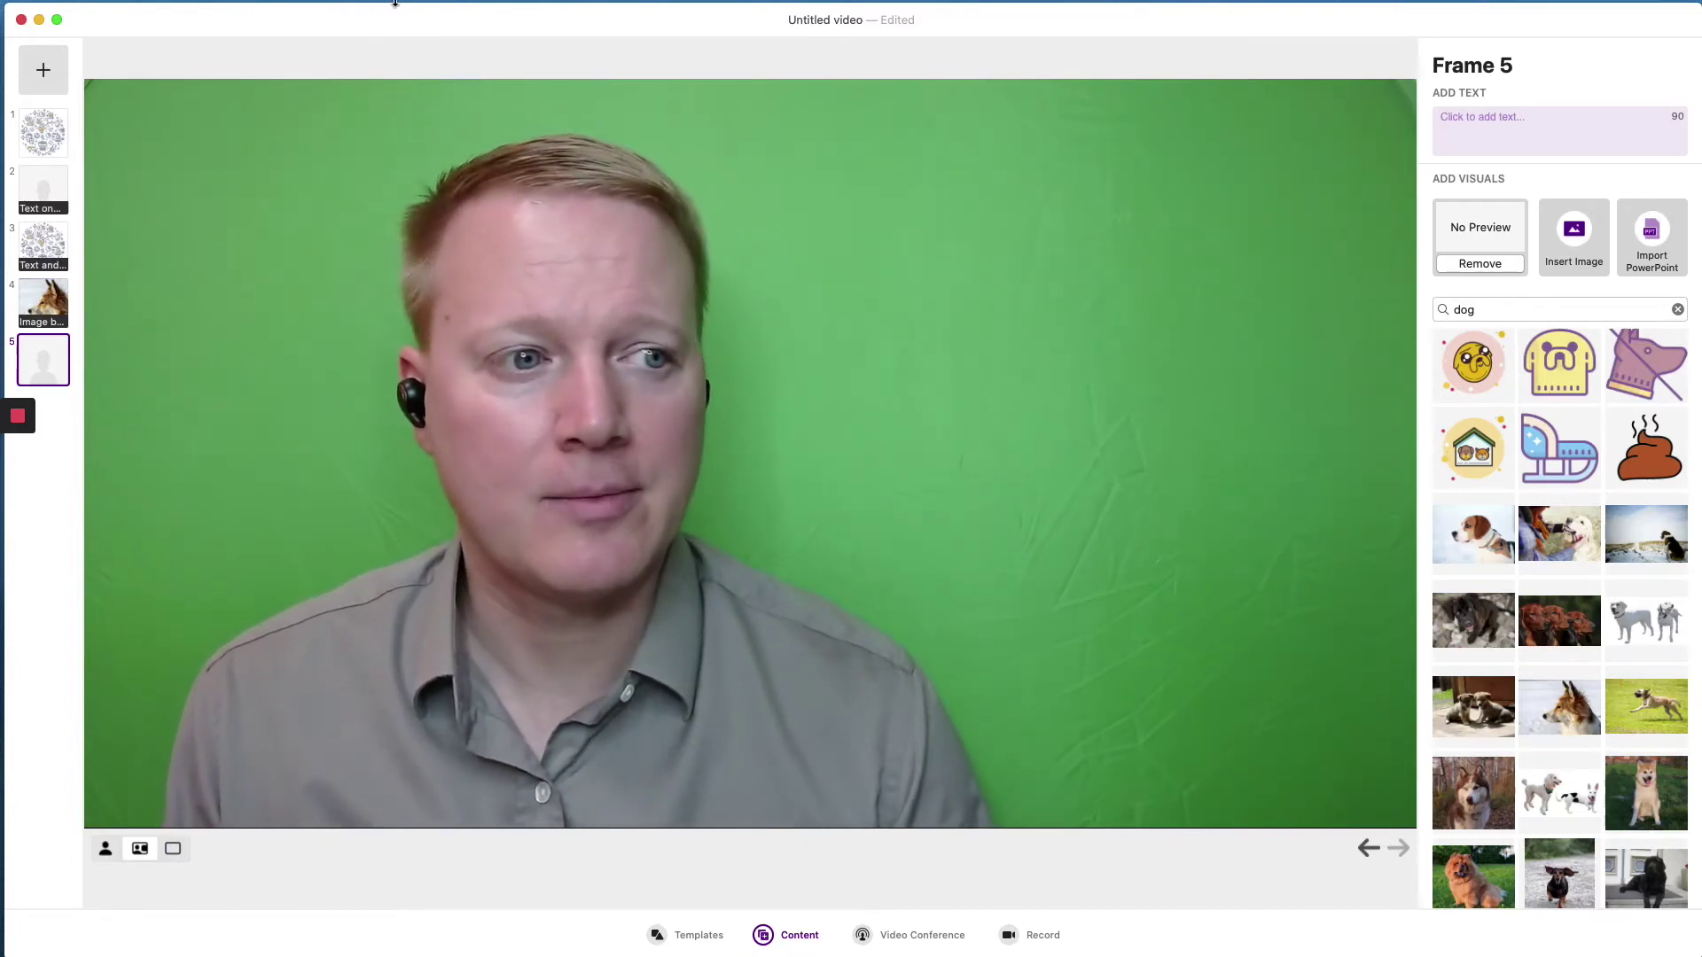
# Import the Eye Contact slide from the single-slide PowerPoint file as Frame 6
pyautogui.click(1675, 216)
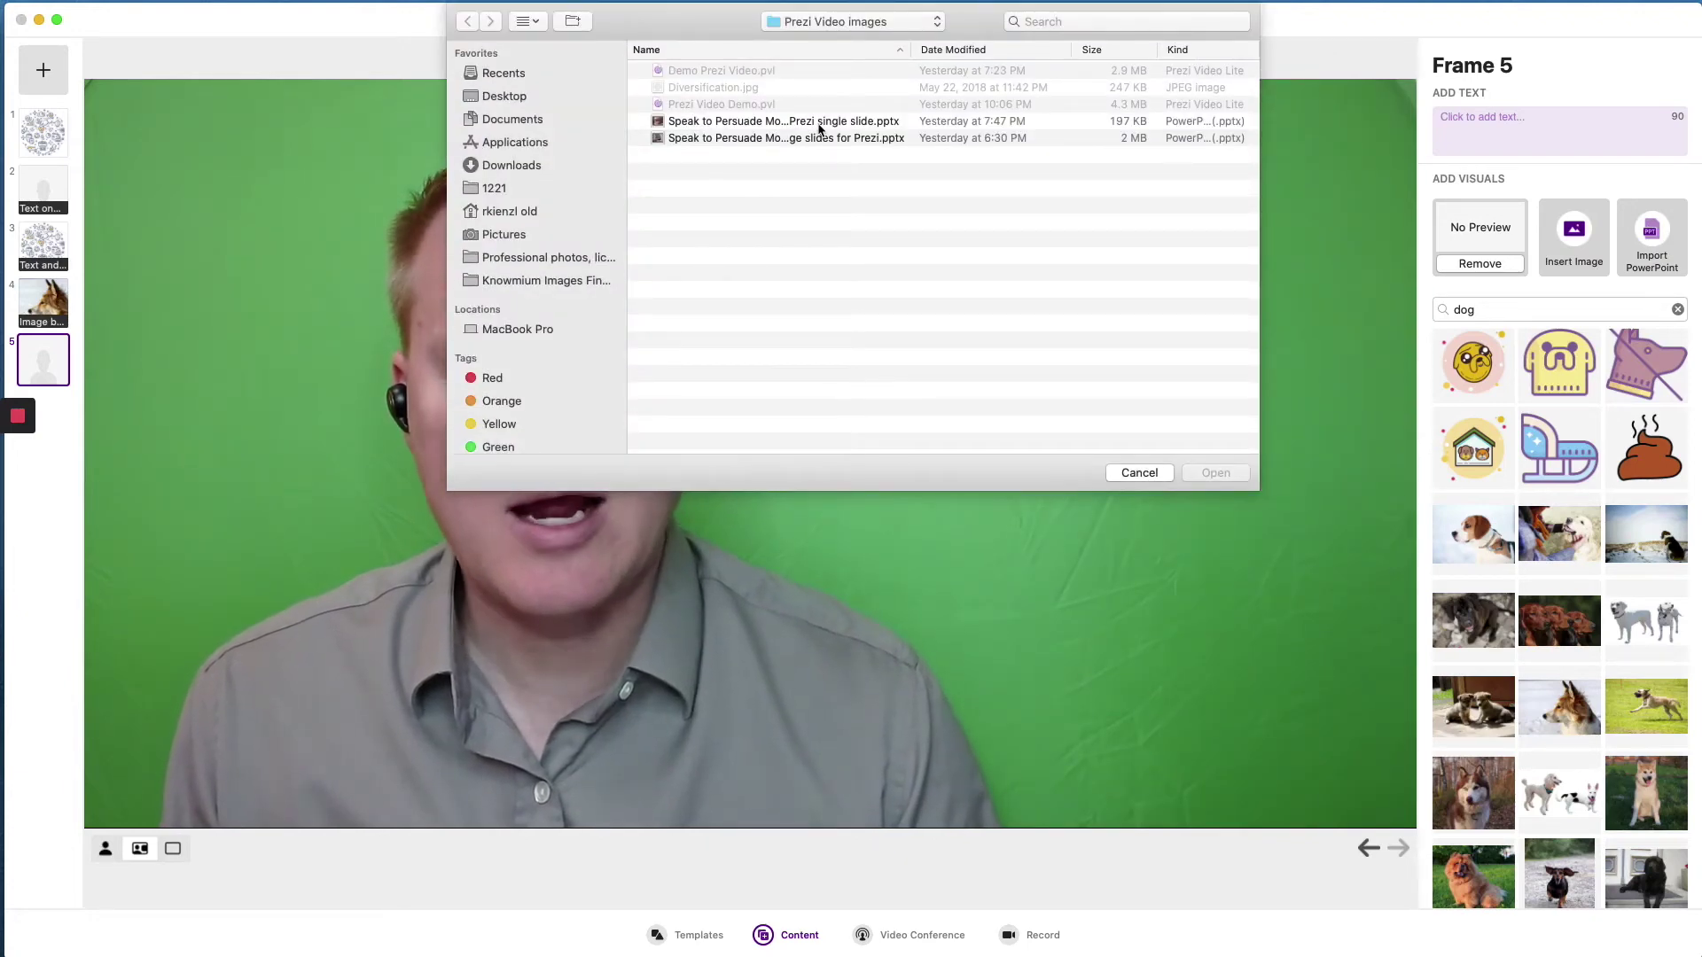
pyautogui.click(819, 123)
pyautogui.click(1215, 474)
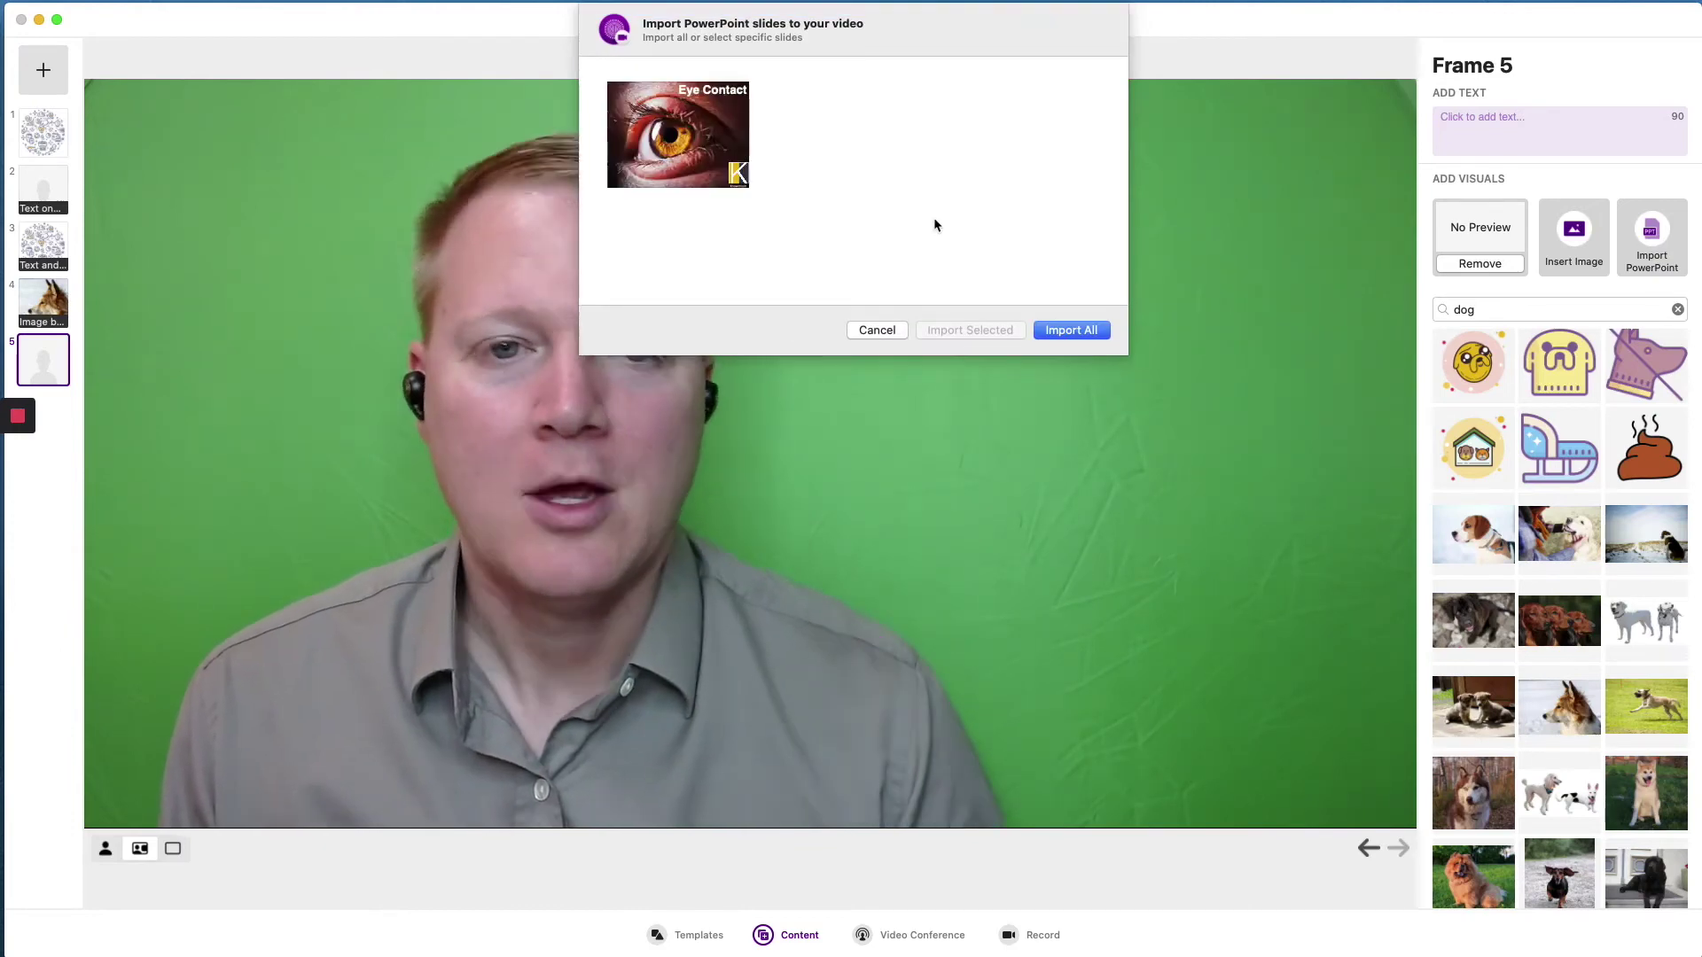
pyautogui.click(740, 148)
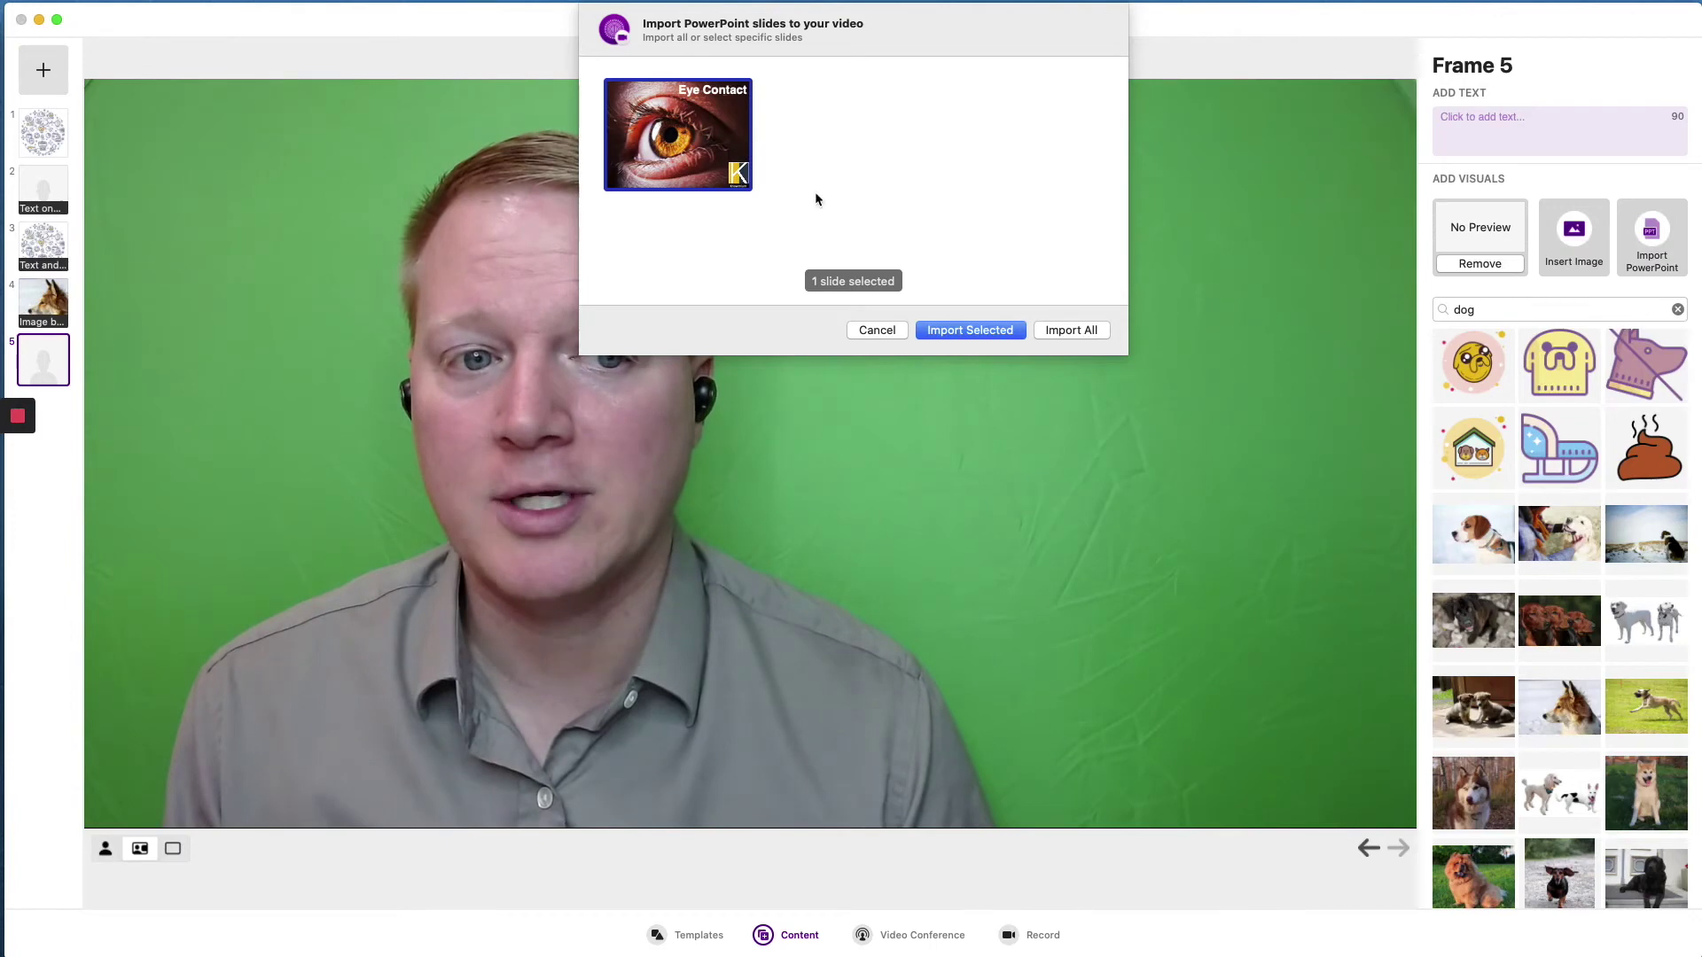
pyautogui.click(1063, 338)
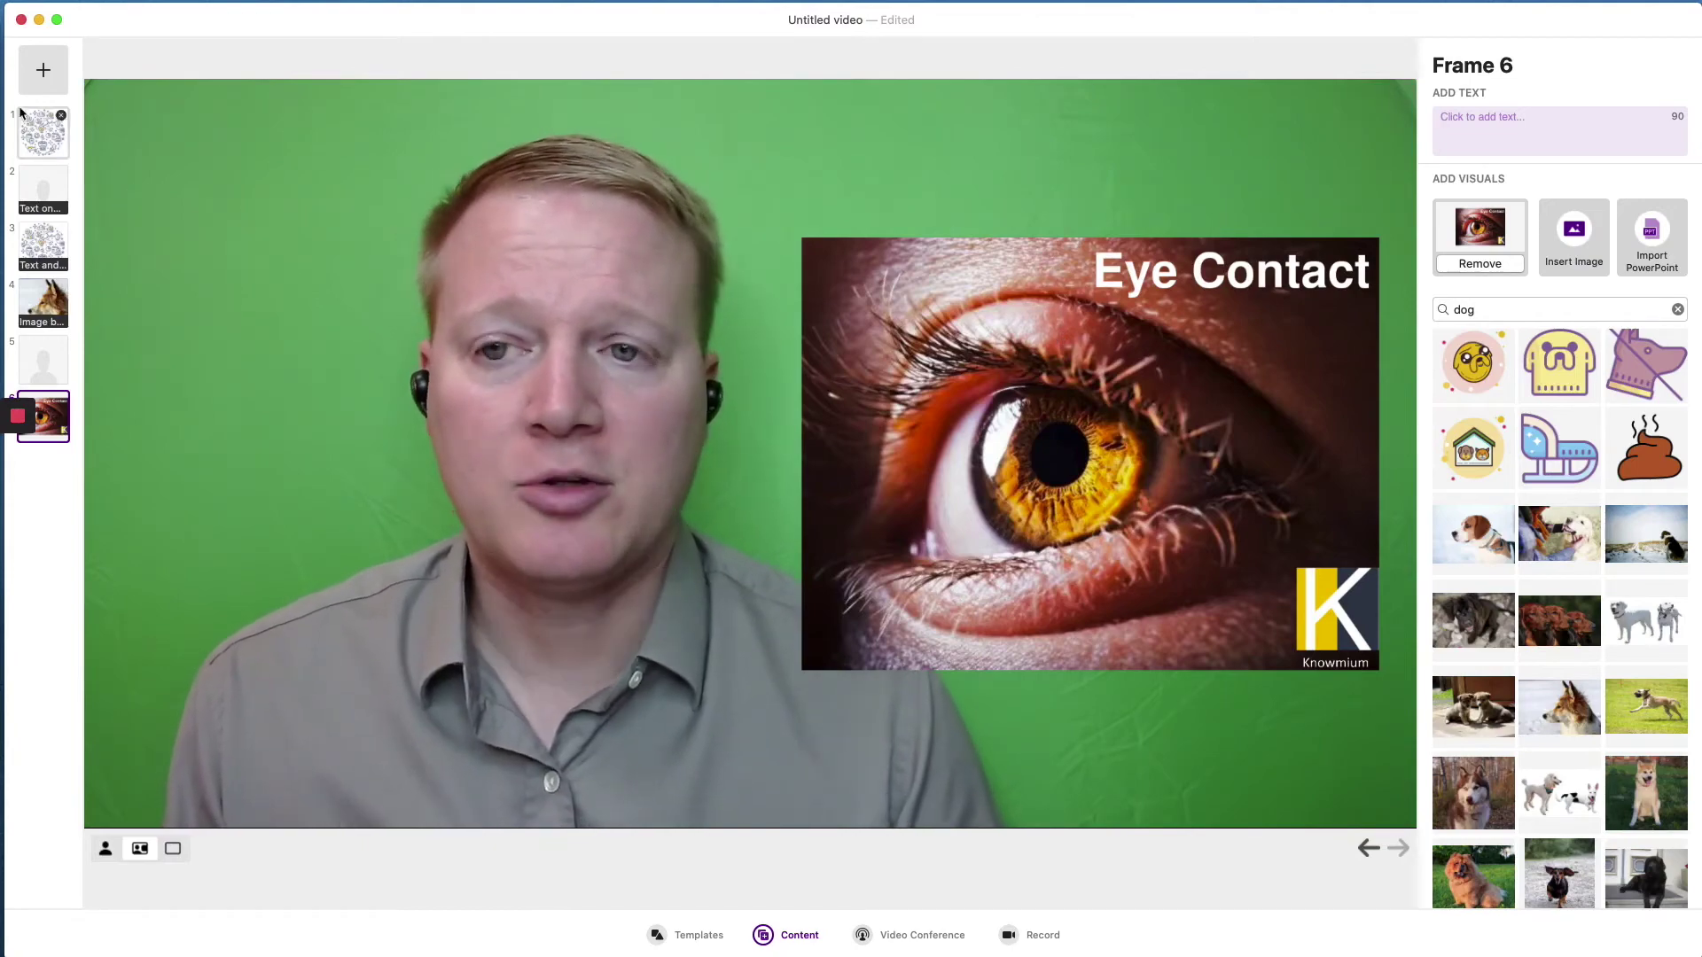
# Preview the video from Frame 1 through Frame 3
pyautogui.click(40, 135)
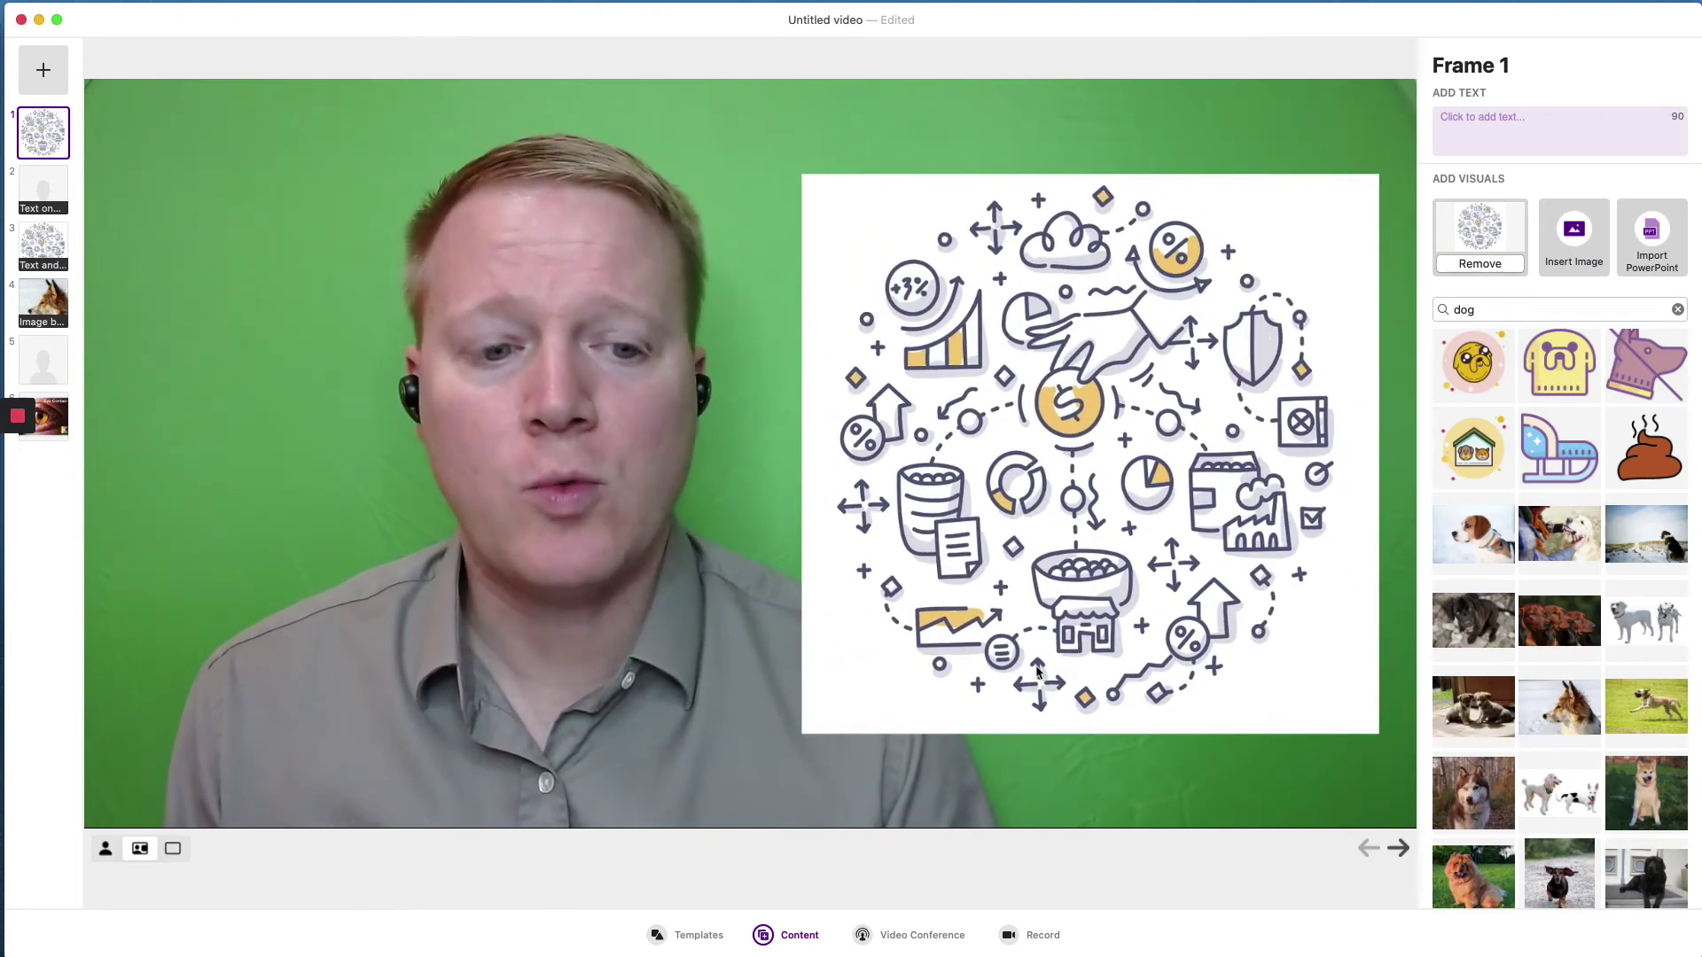
pyautogui.click(1404, 852)
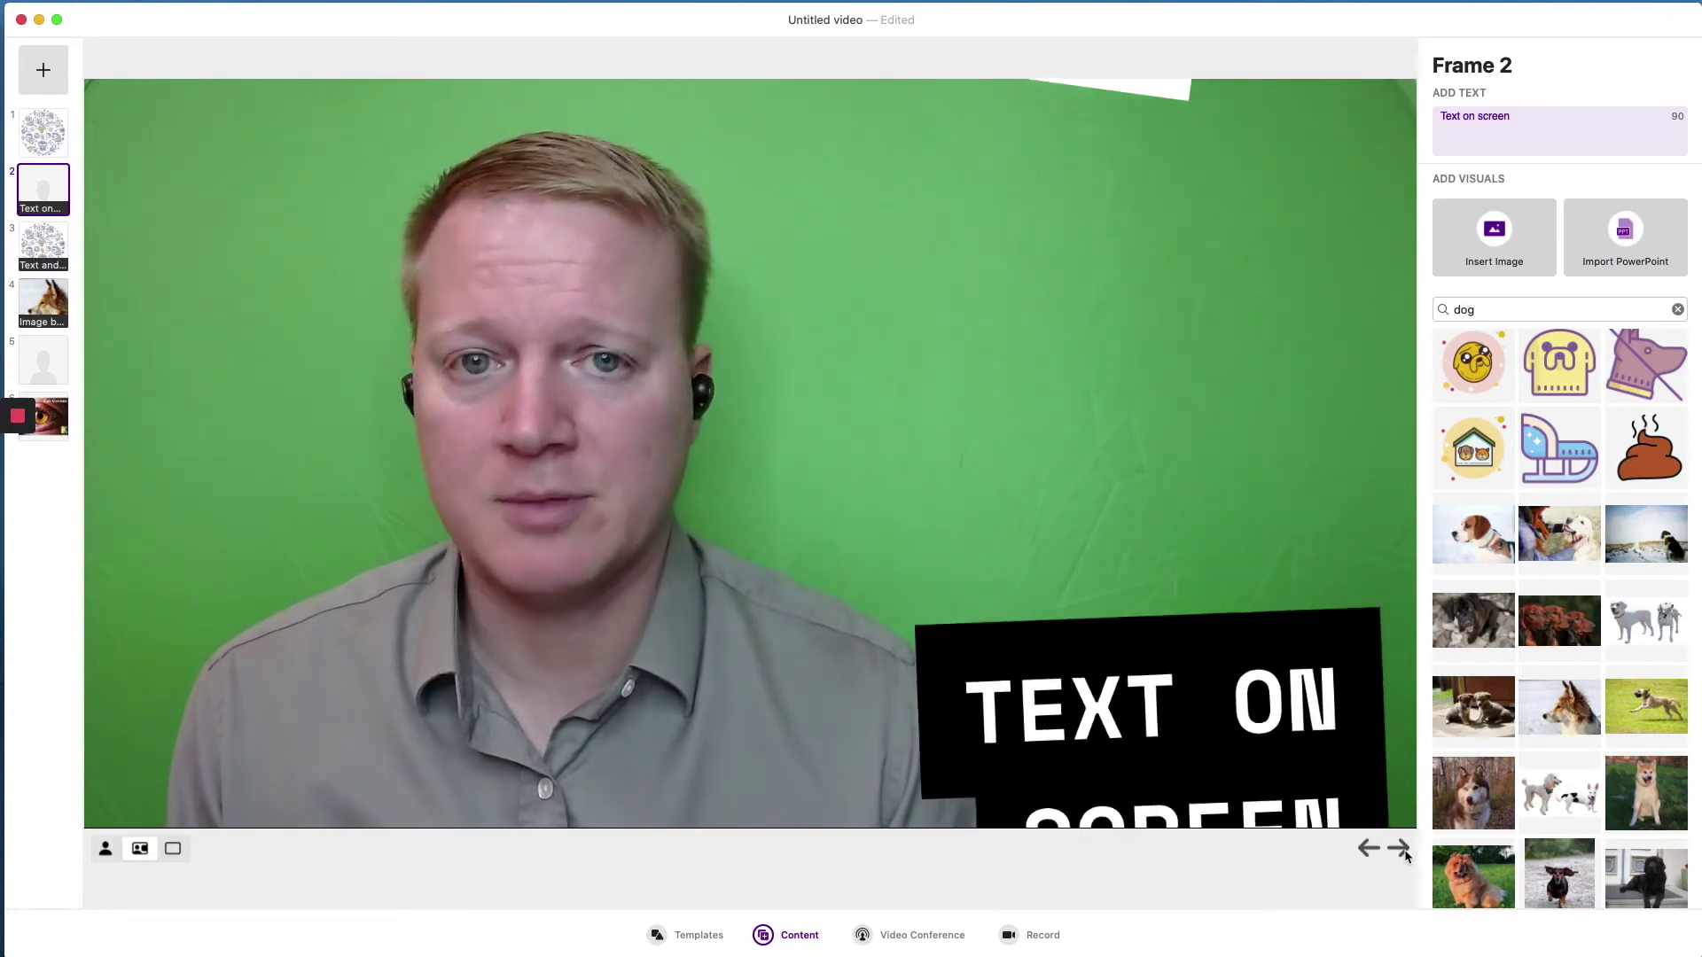
pyautogui.click(1404, 852)
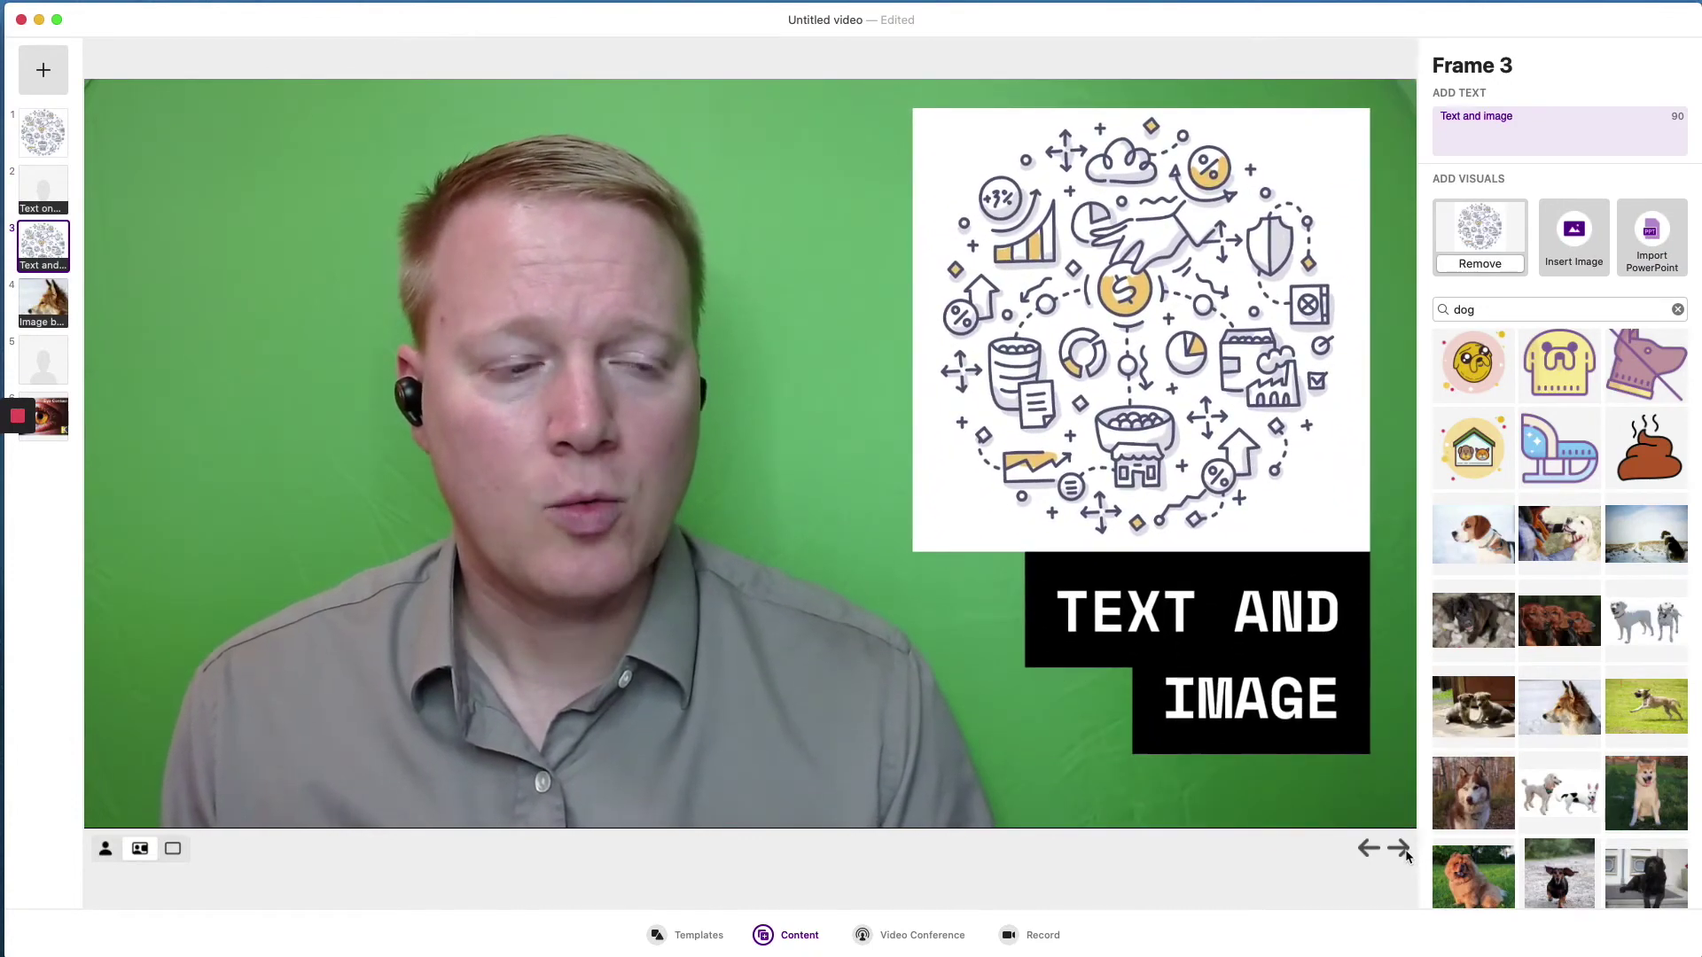
# Apply the yellow/red/purple speech-bubble template and preview on to the Eye Contact frame
pyautogui.click(710, 935)
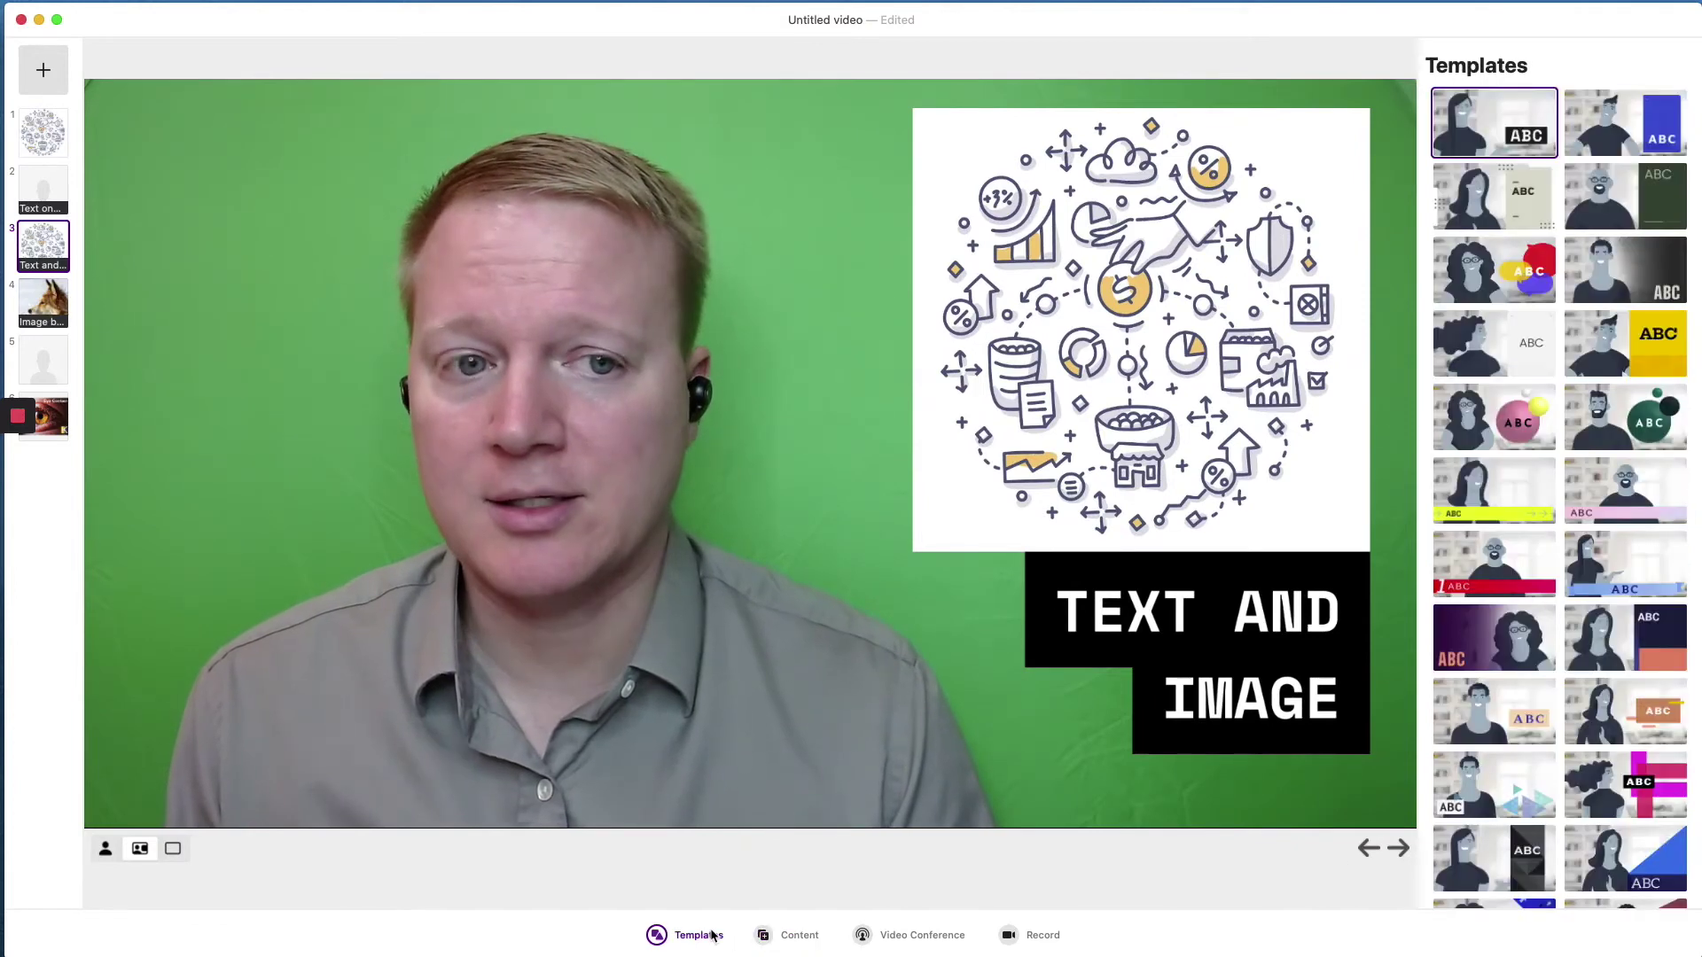
pyautogui.click(1523, 296)
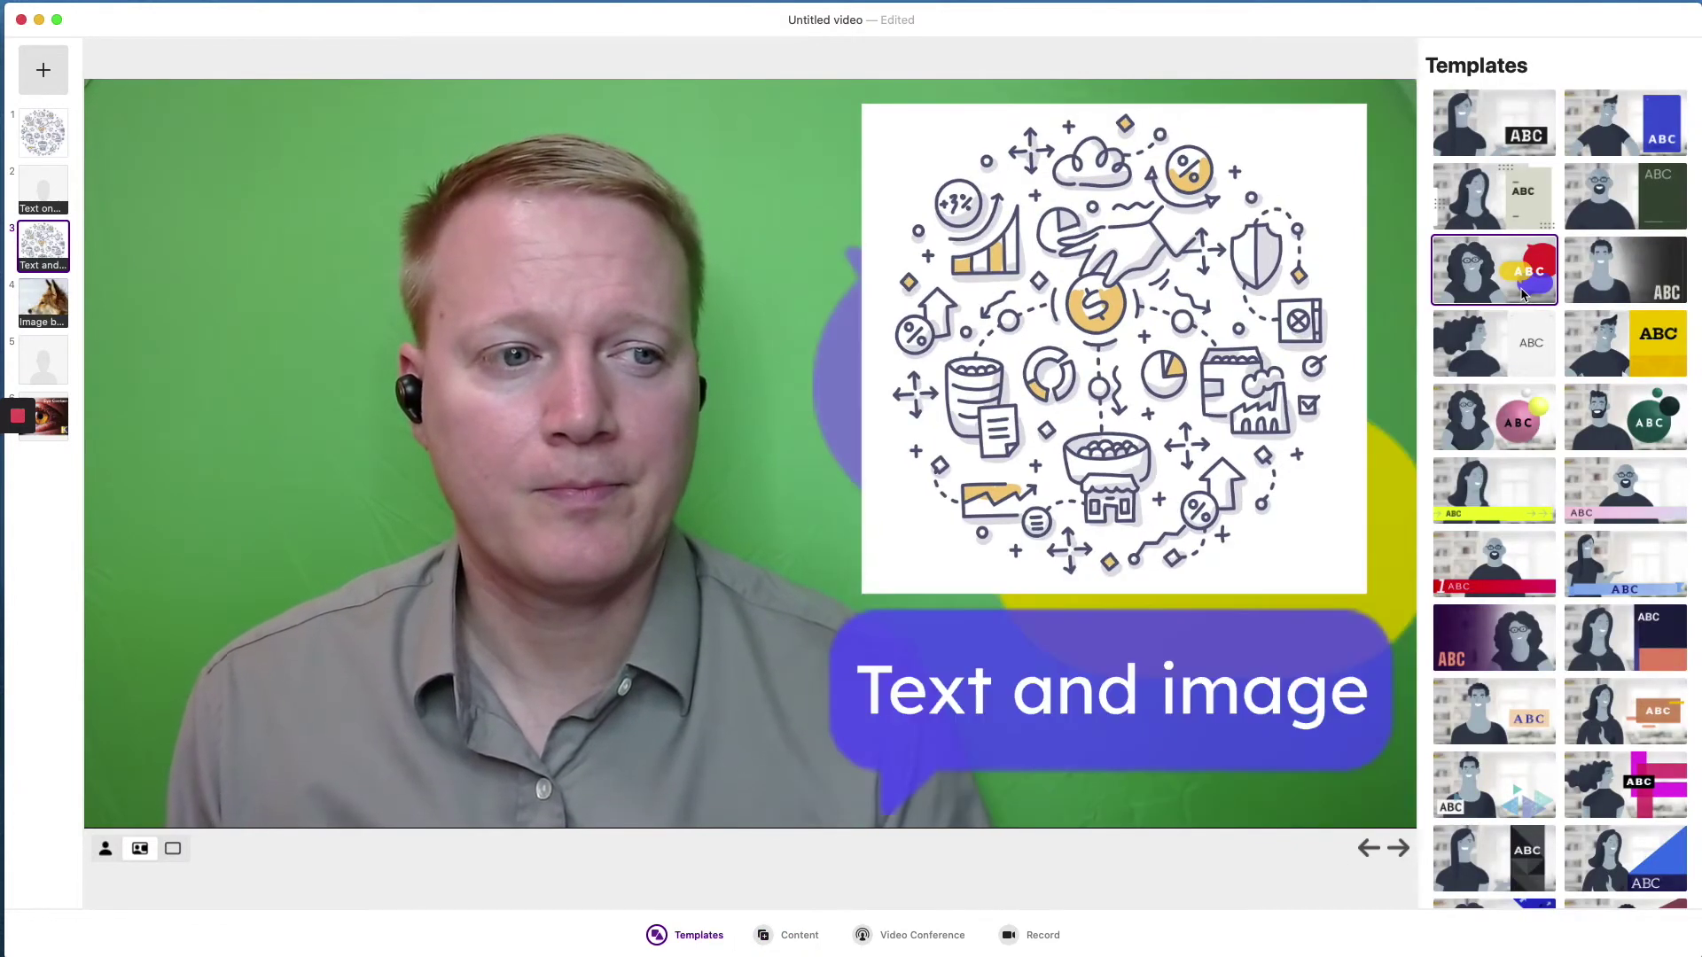
pyautogui.click(1395, 851)
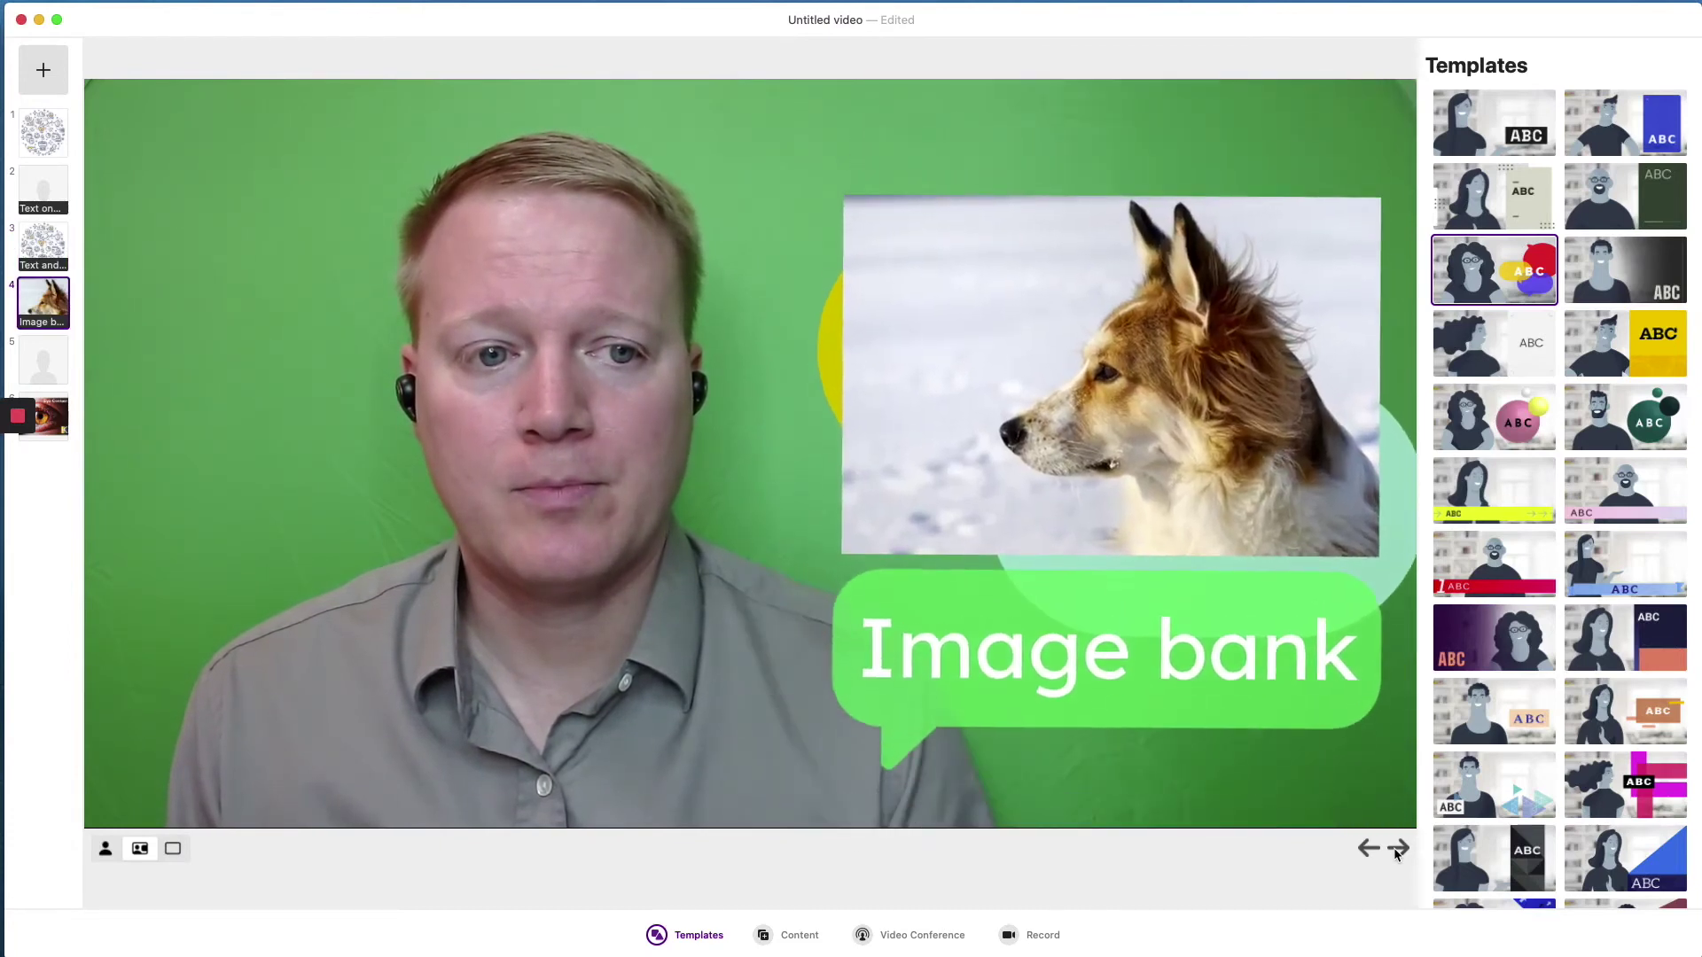
pyautogui.click(1397, 849)
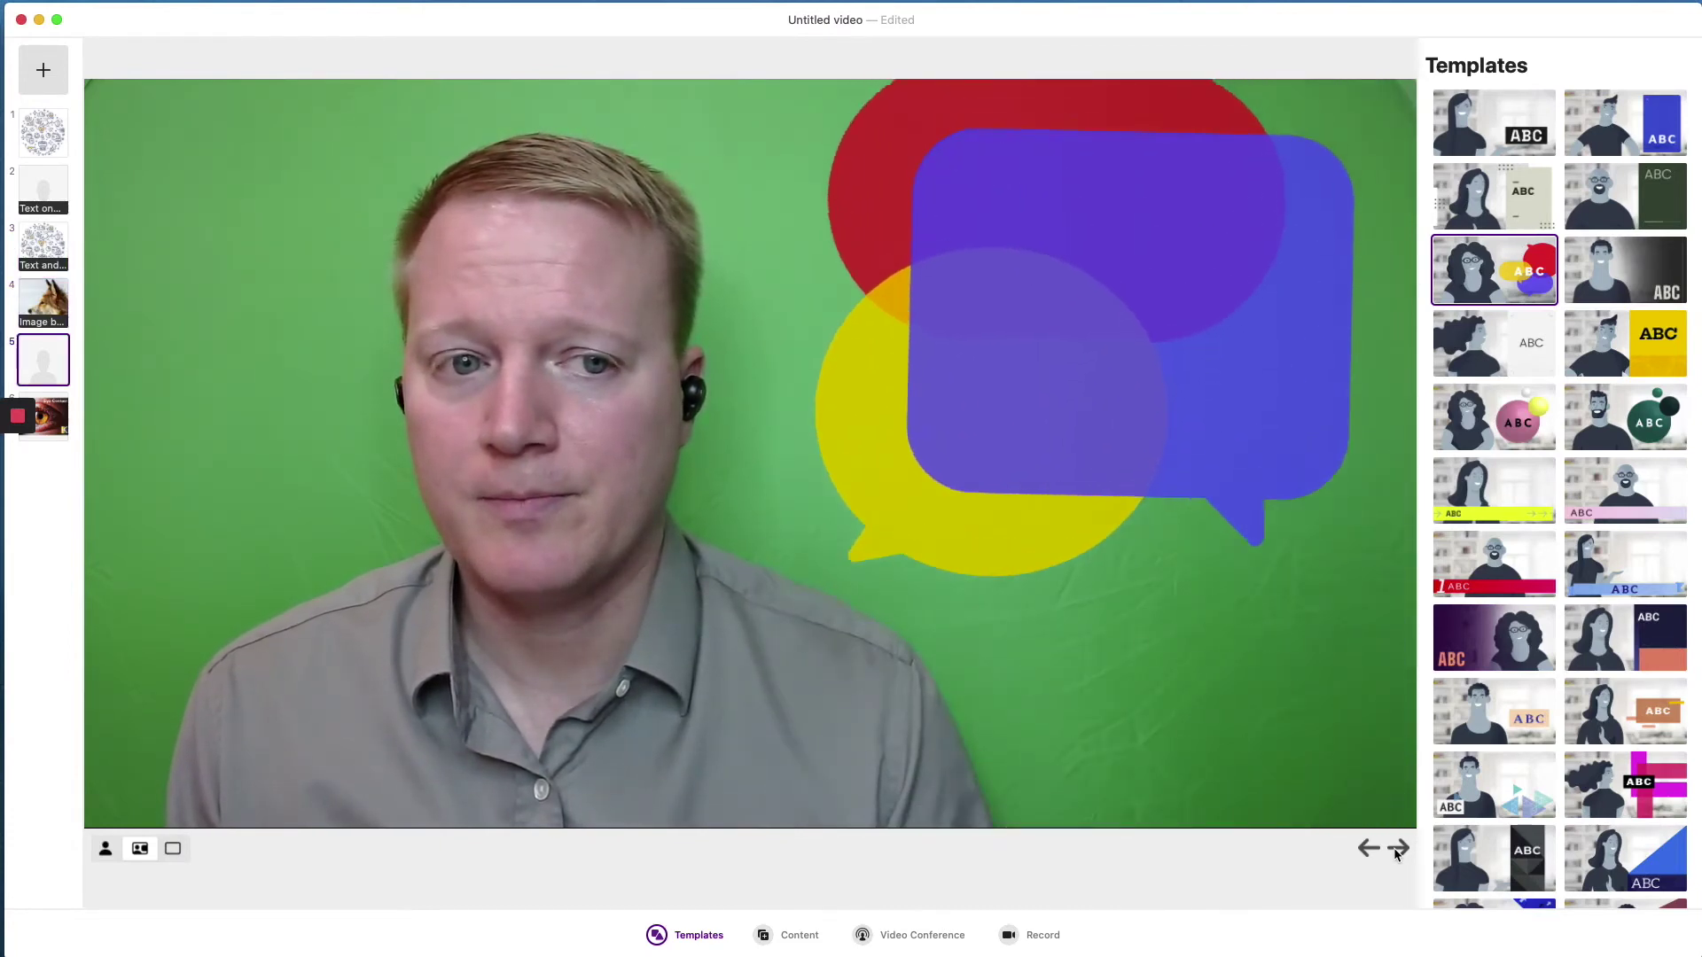
pyautogui.click(1397, 849)
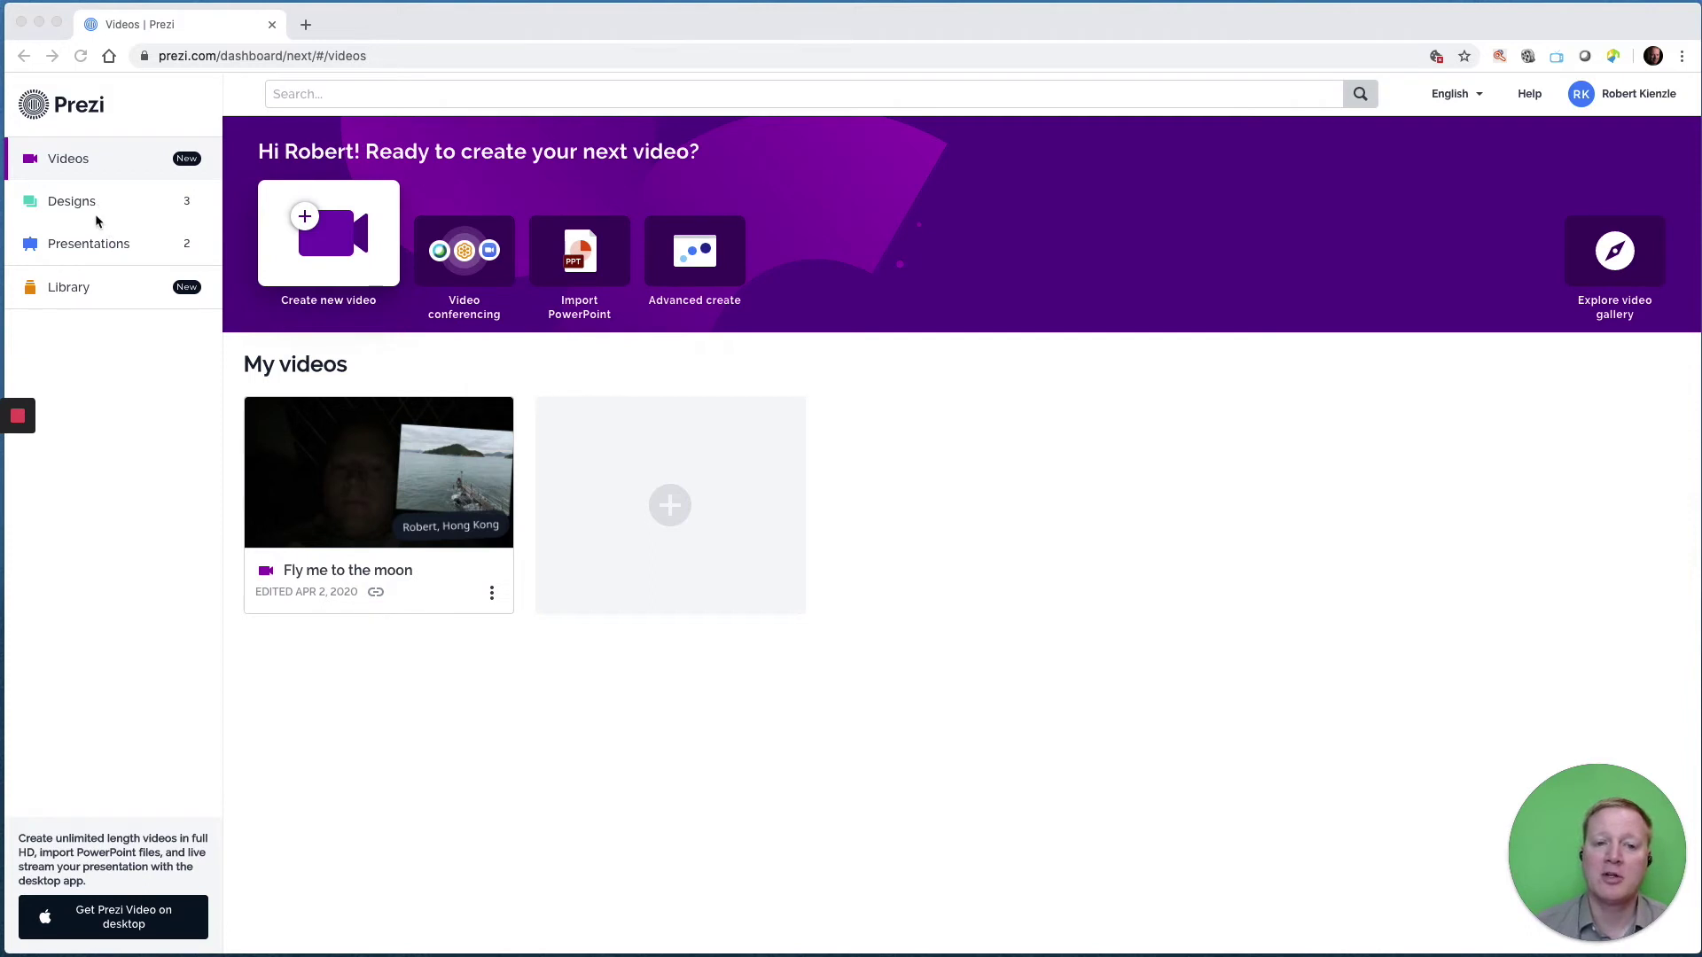
# Open Prezi Next Demo from the presentations list and start playing it
pyautogui.click(141, 243)
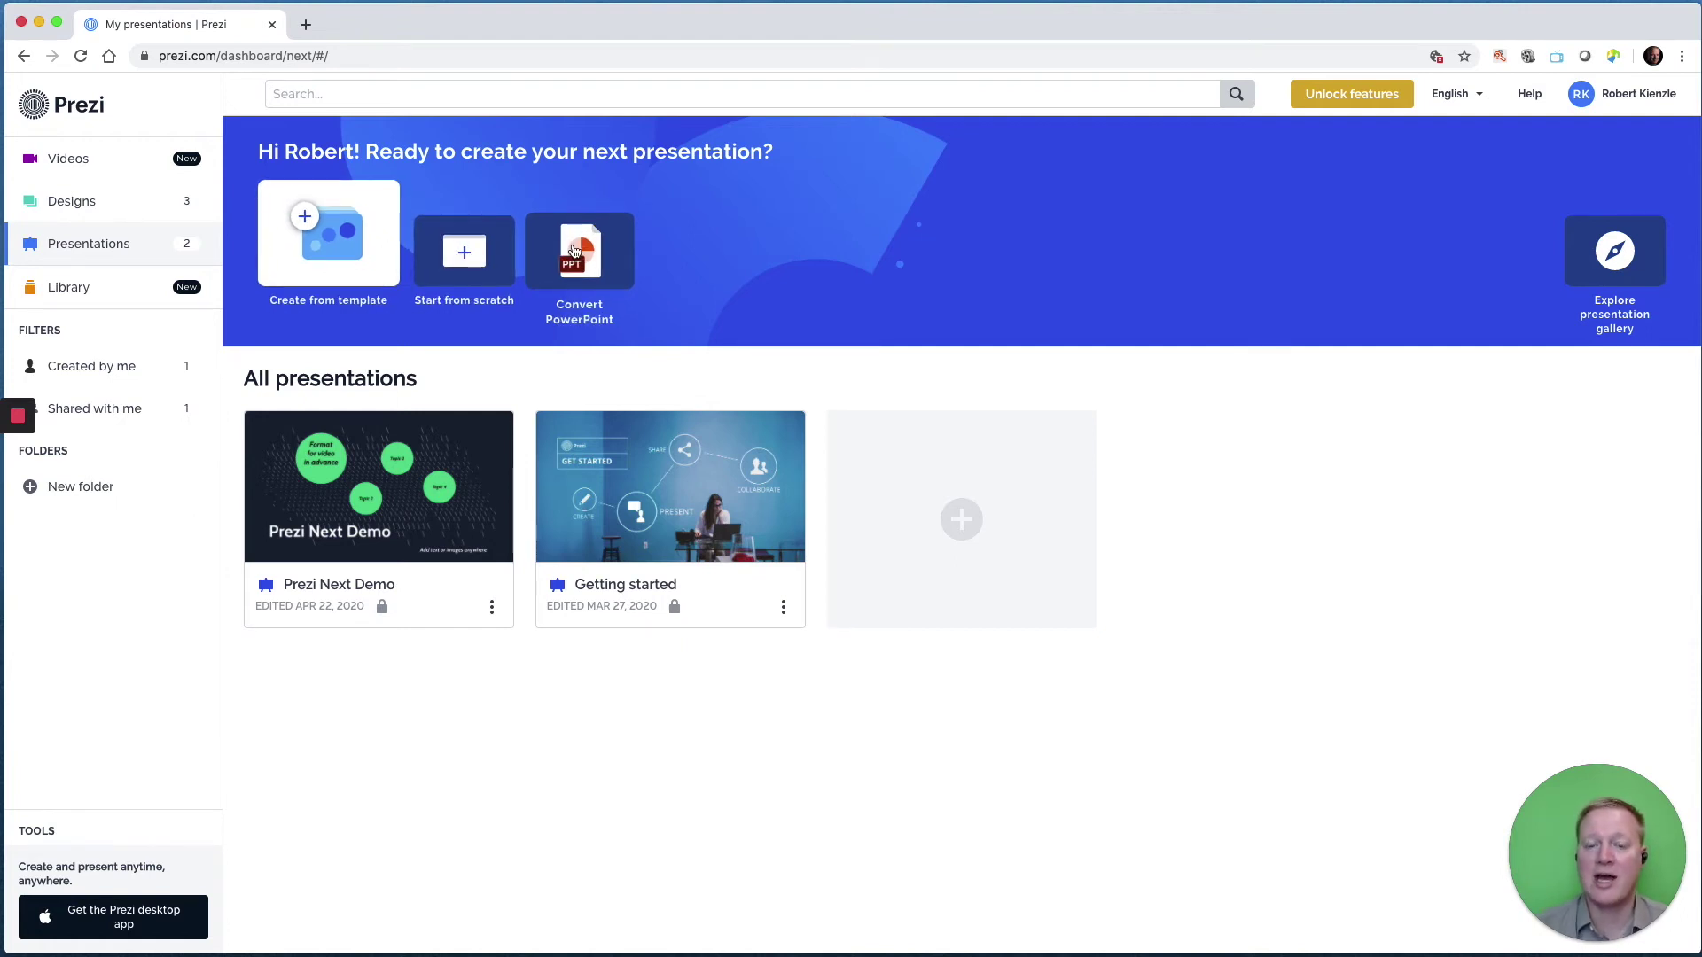
pyautogui.moveTo(381, 492)
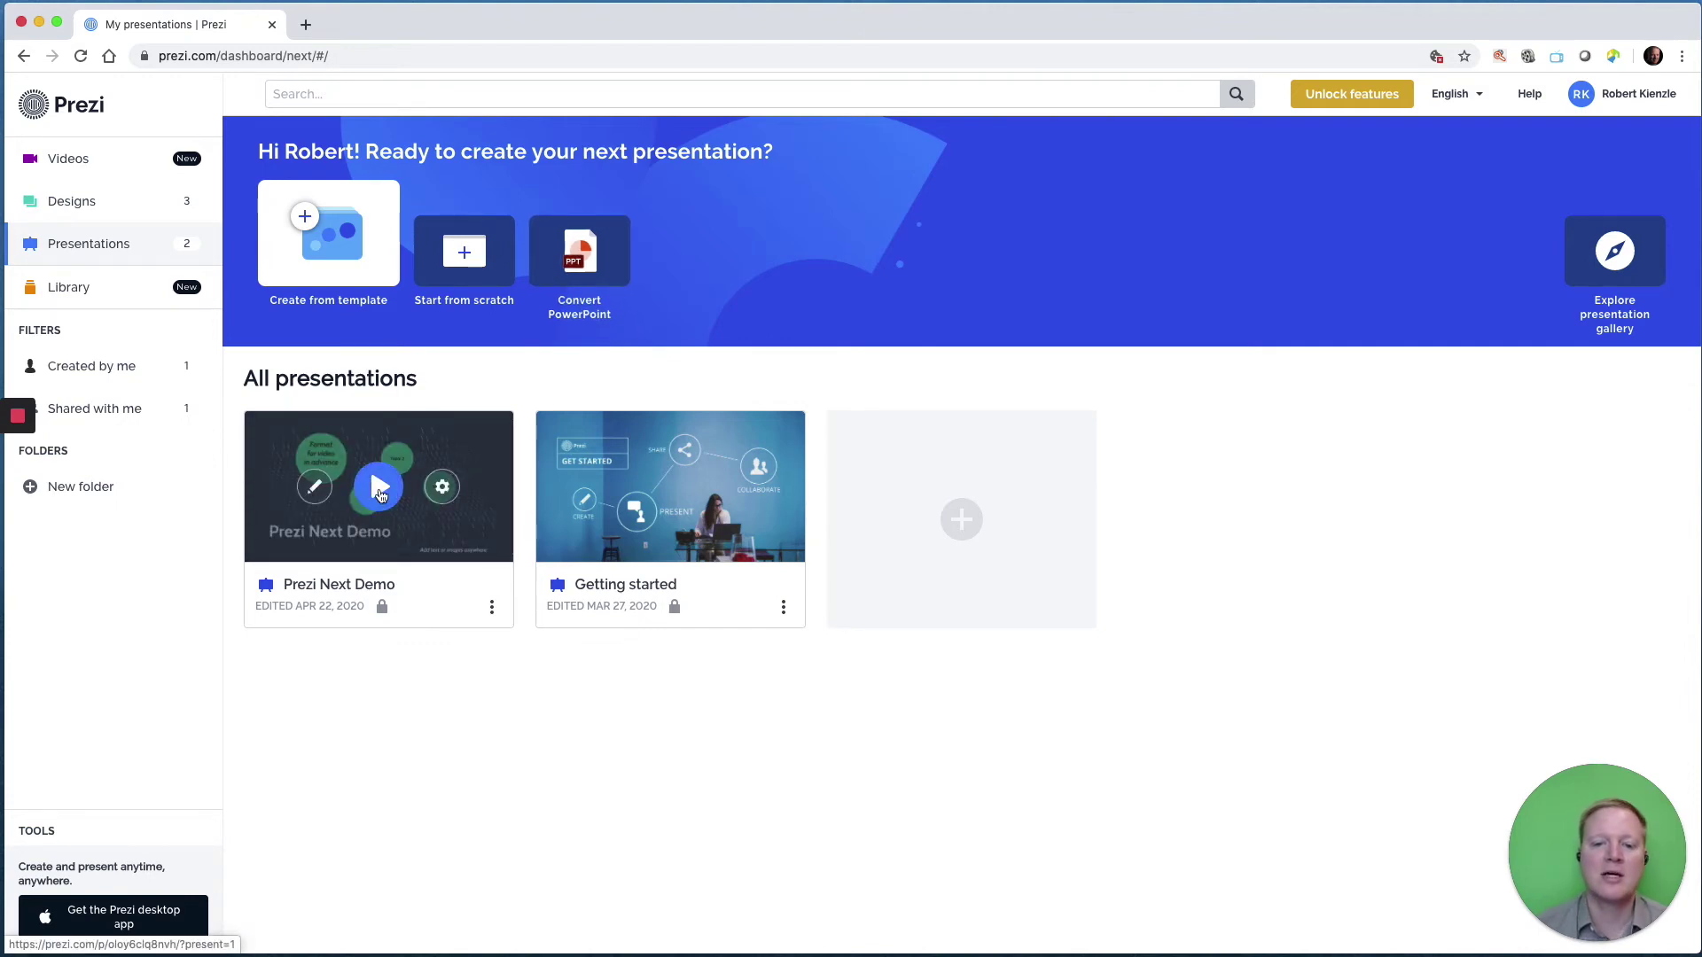
pyautogui.click(380, 489)
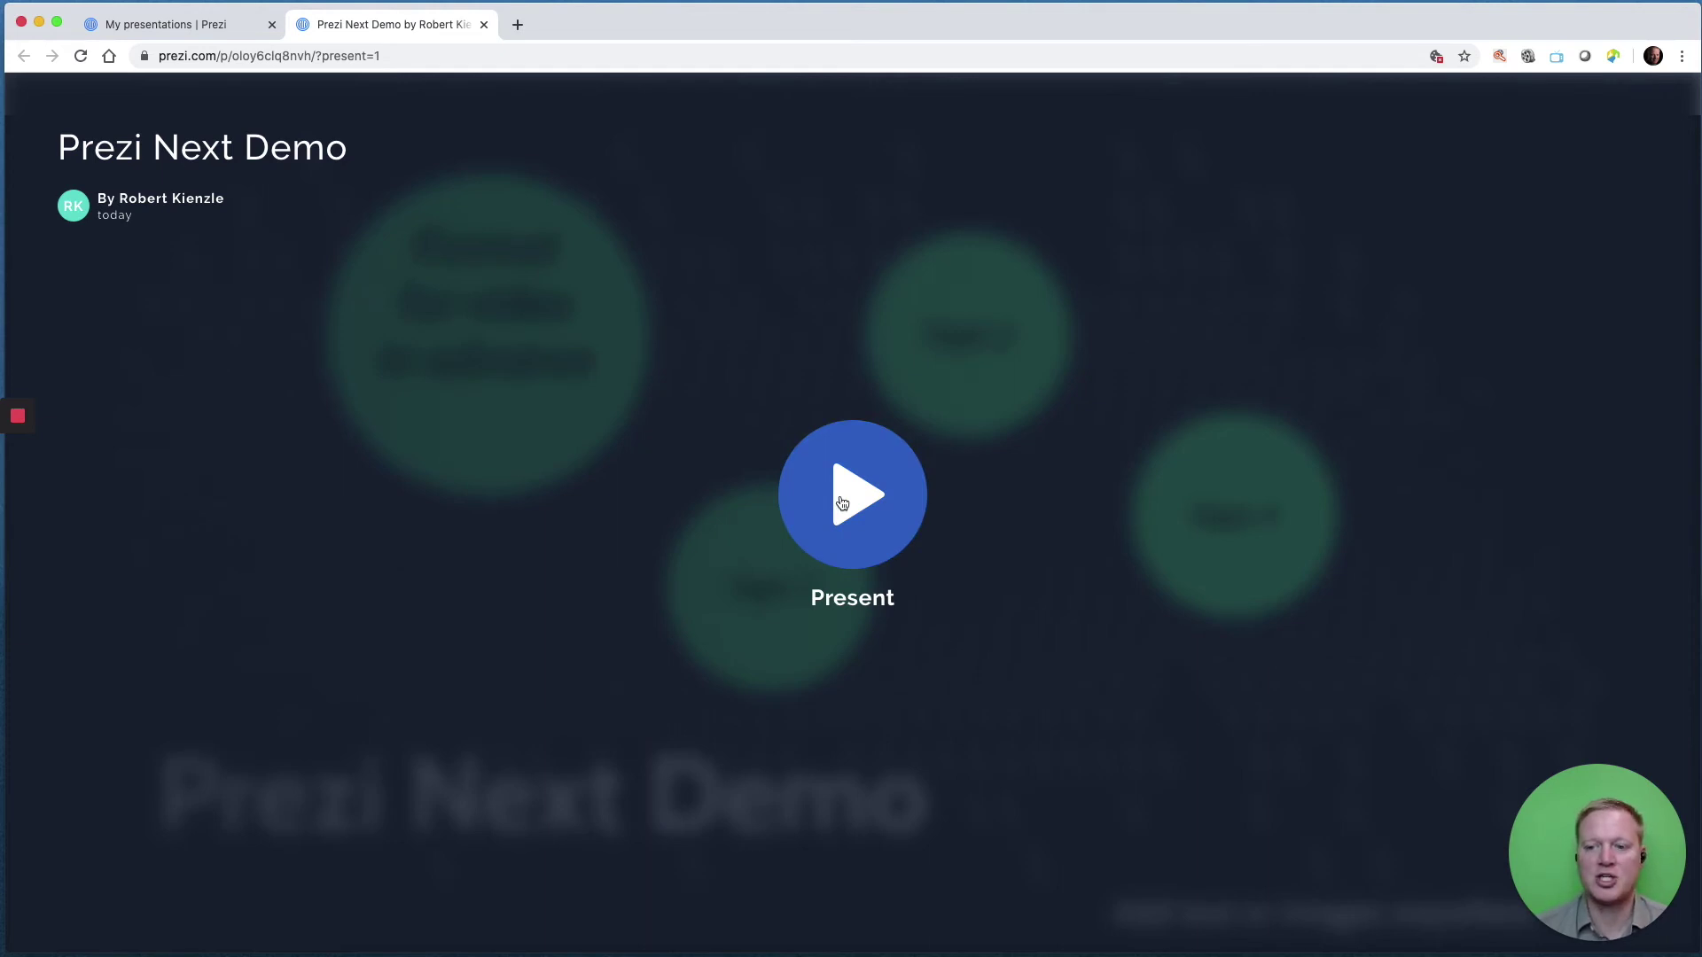
pyautogui.click(842, 502)
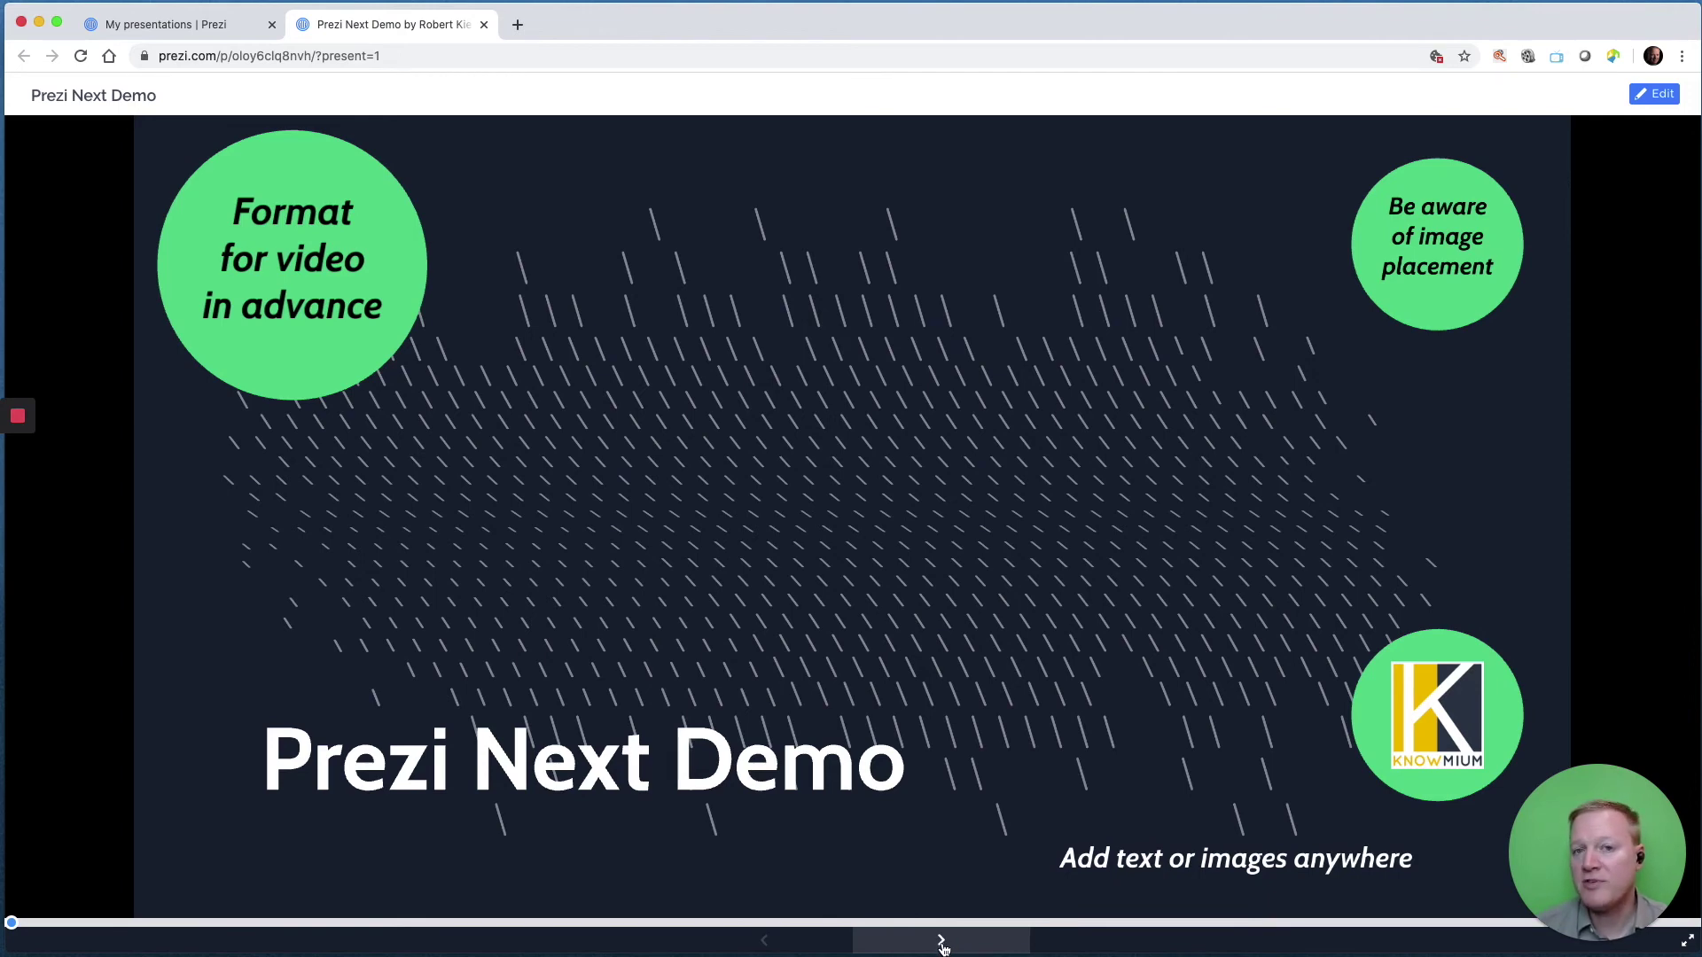
# Play through Topic 1, Topic 2 and its two subtopics, returning to the overview
pyautogui.click(942, 942)
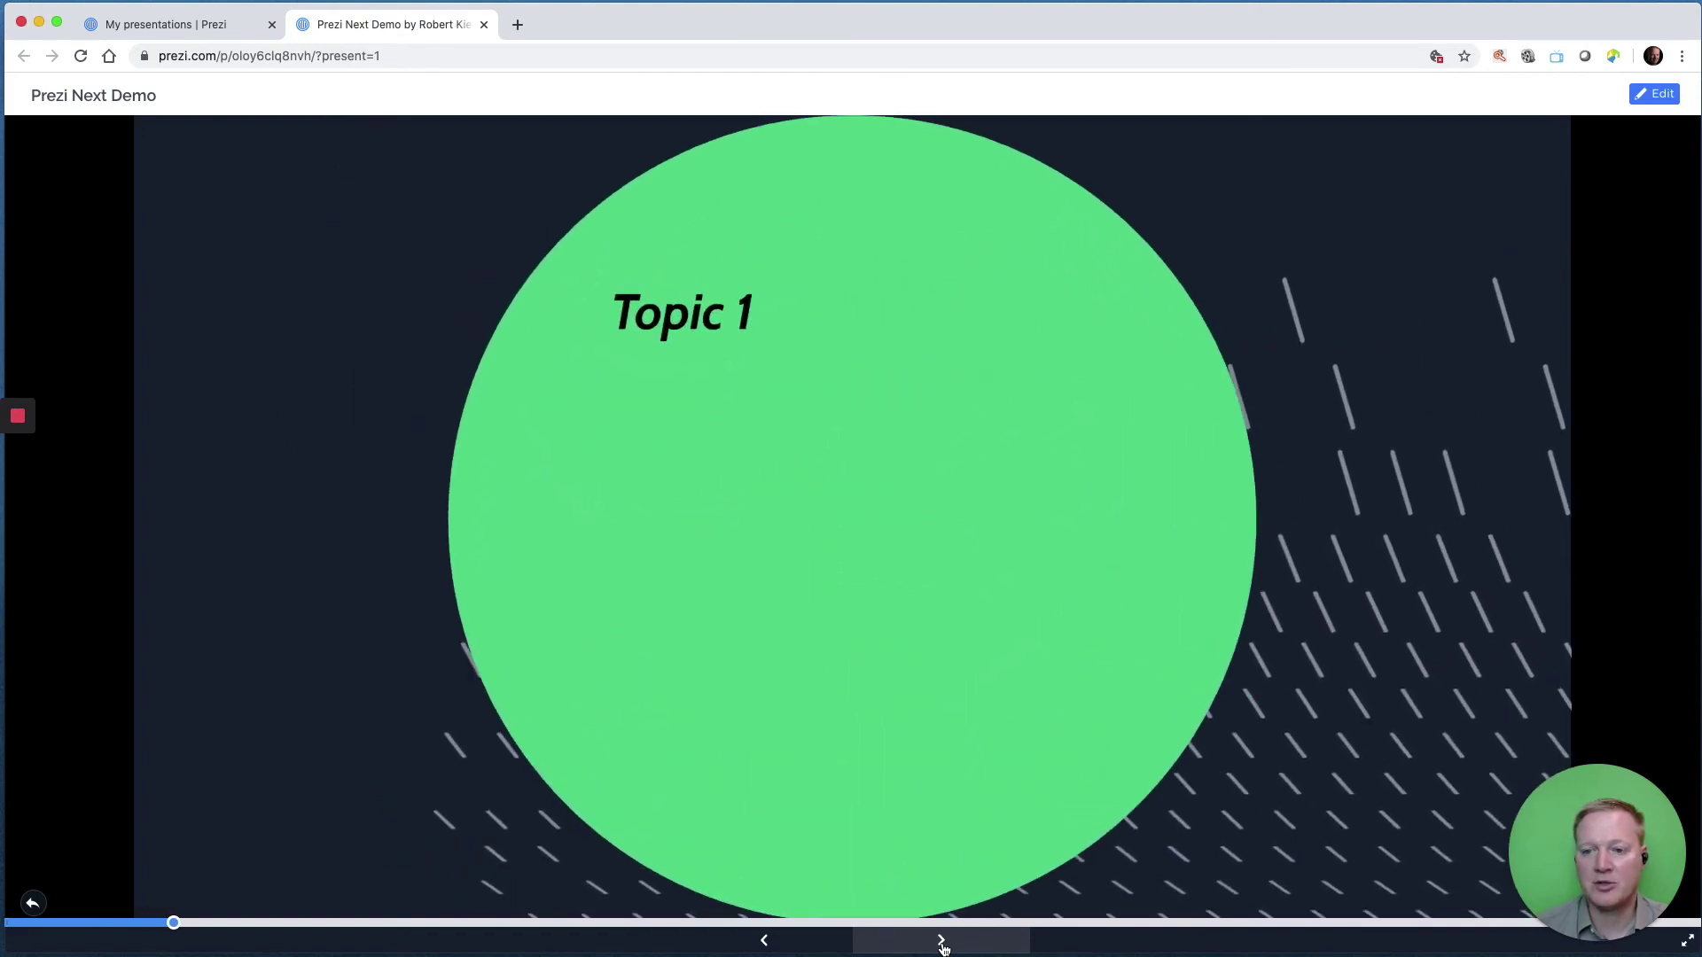
pyautogui.click(942, 941)
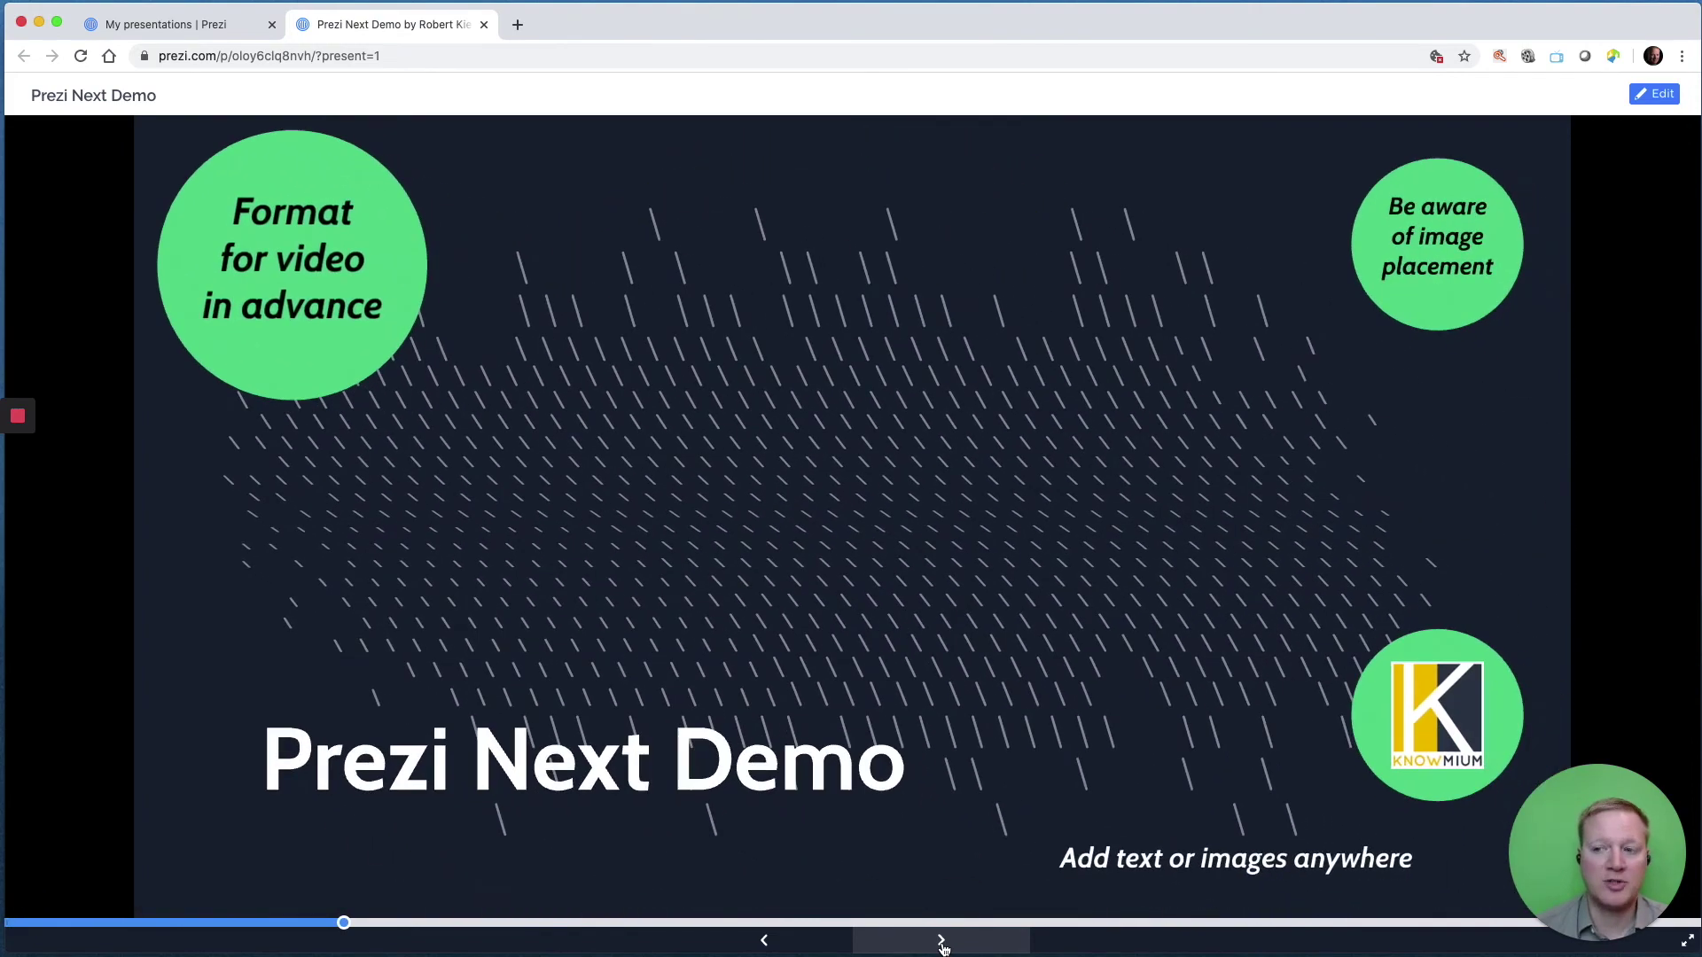
pyautogui.click(942, 942)
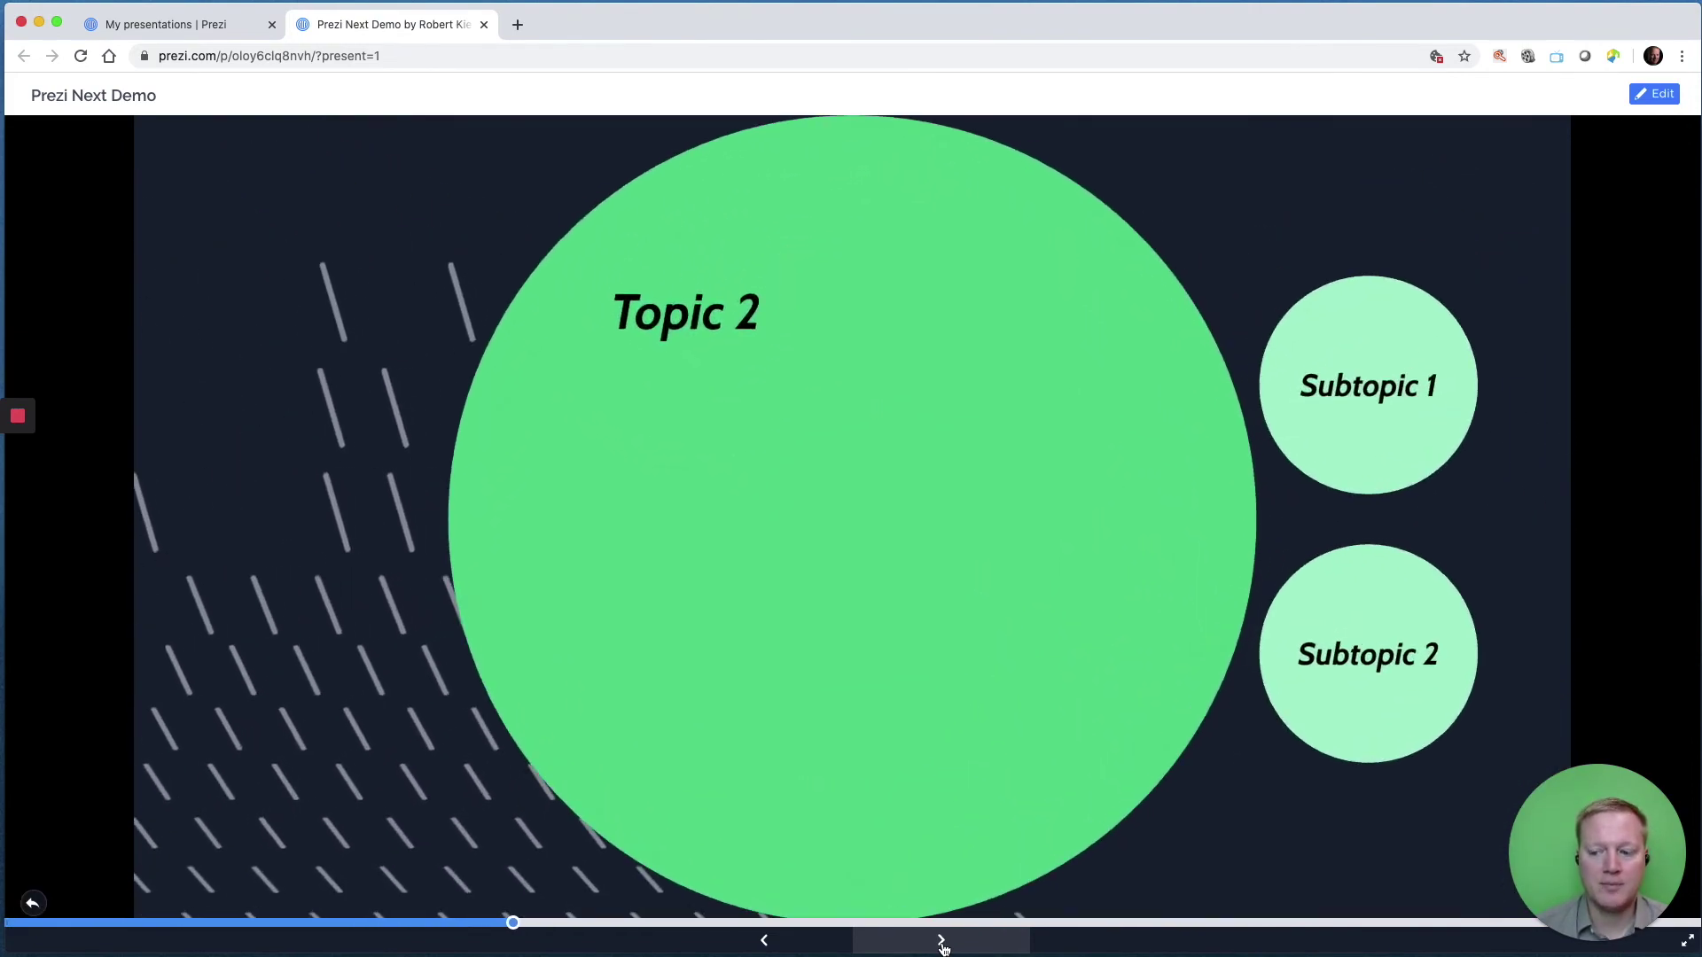
pyautogui.click(942, 941)
pyautogui.click(942, 941)
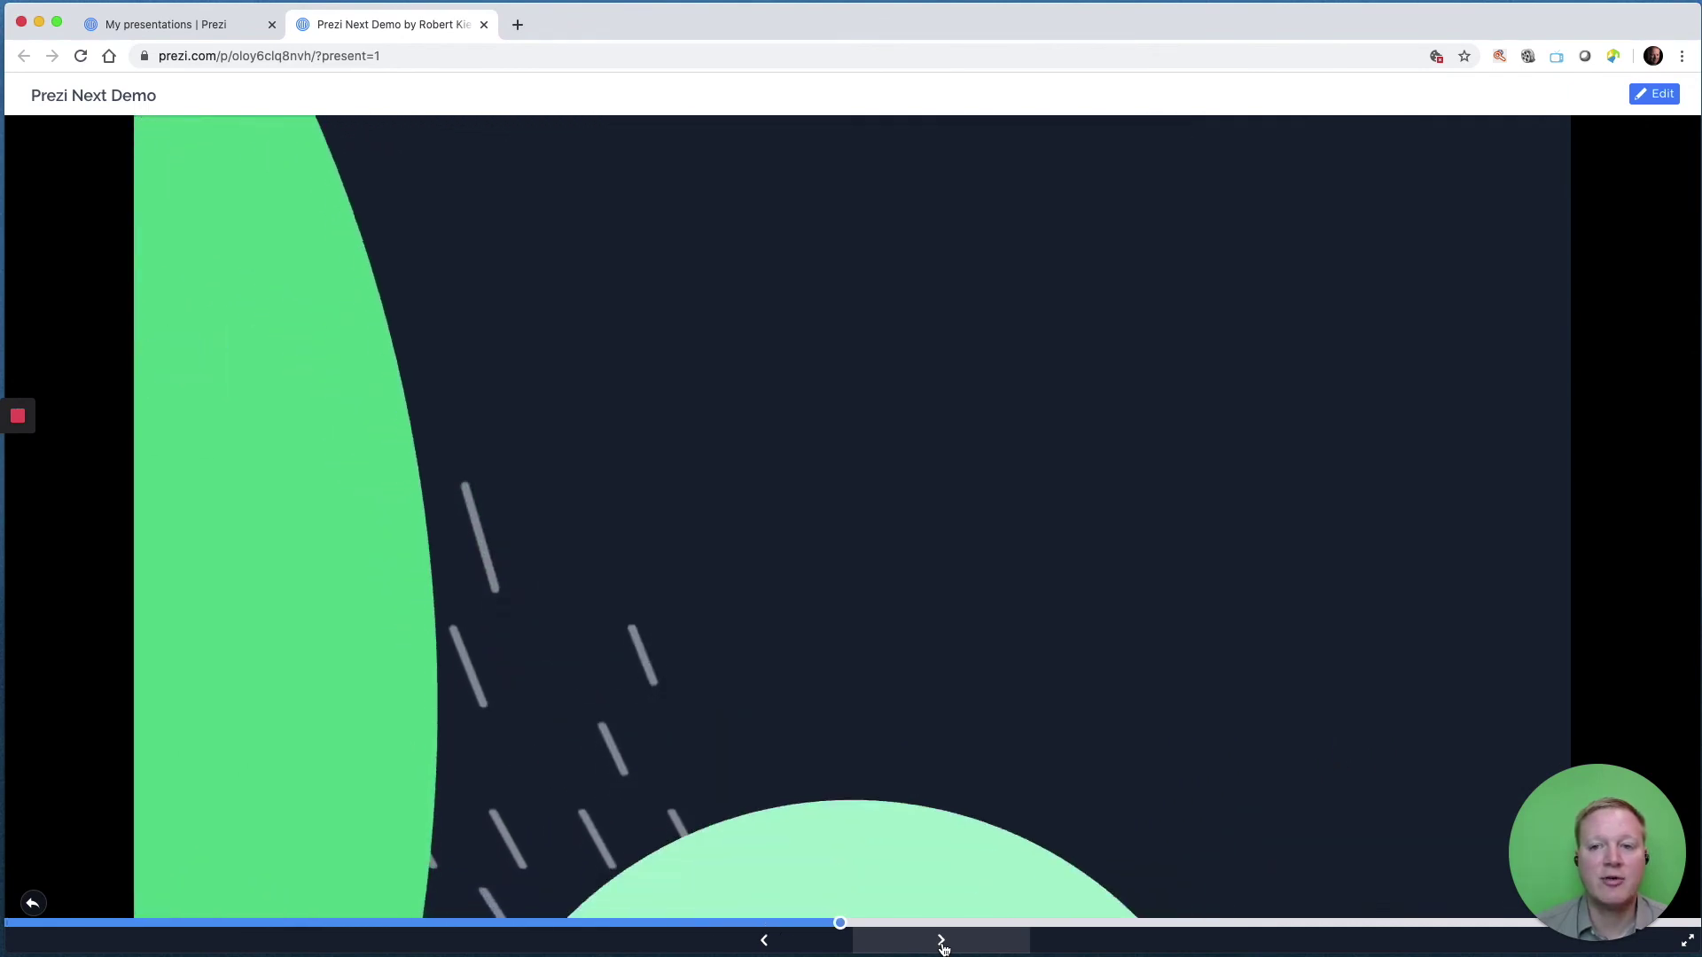
pyautogui.click(942, 941)
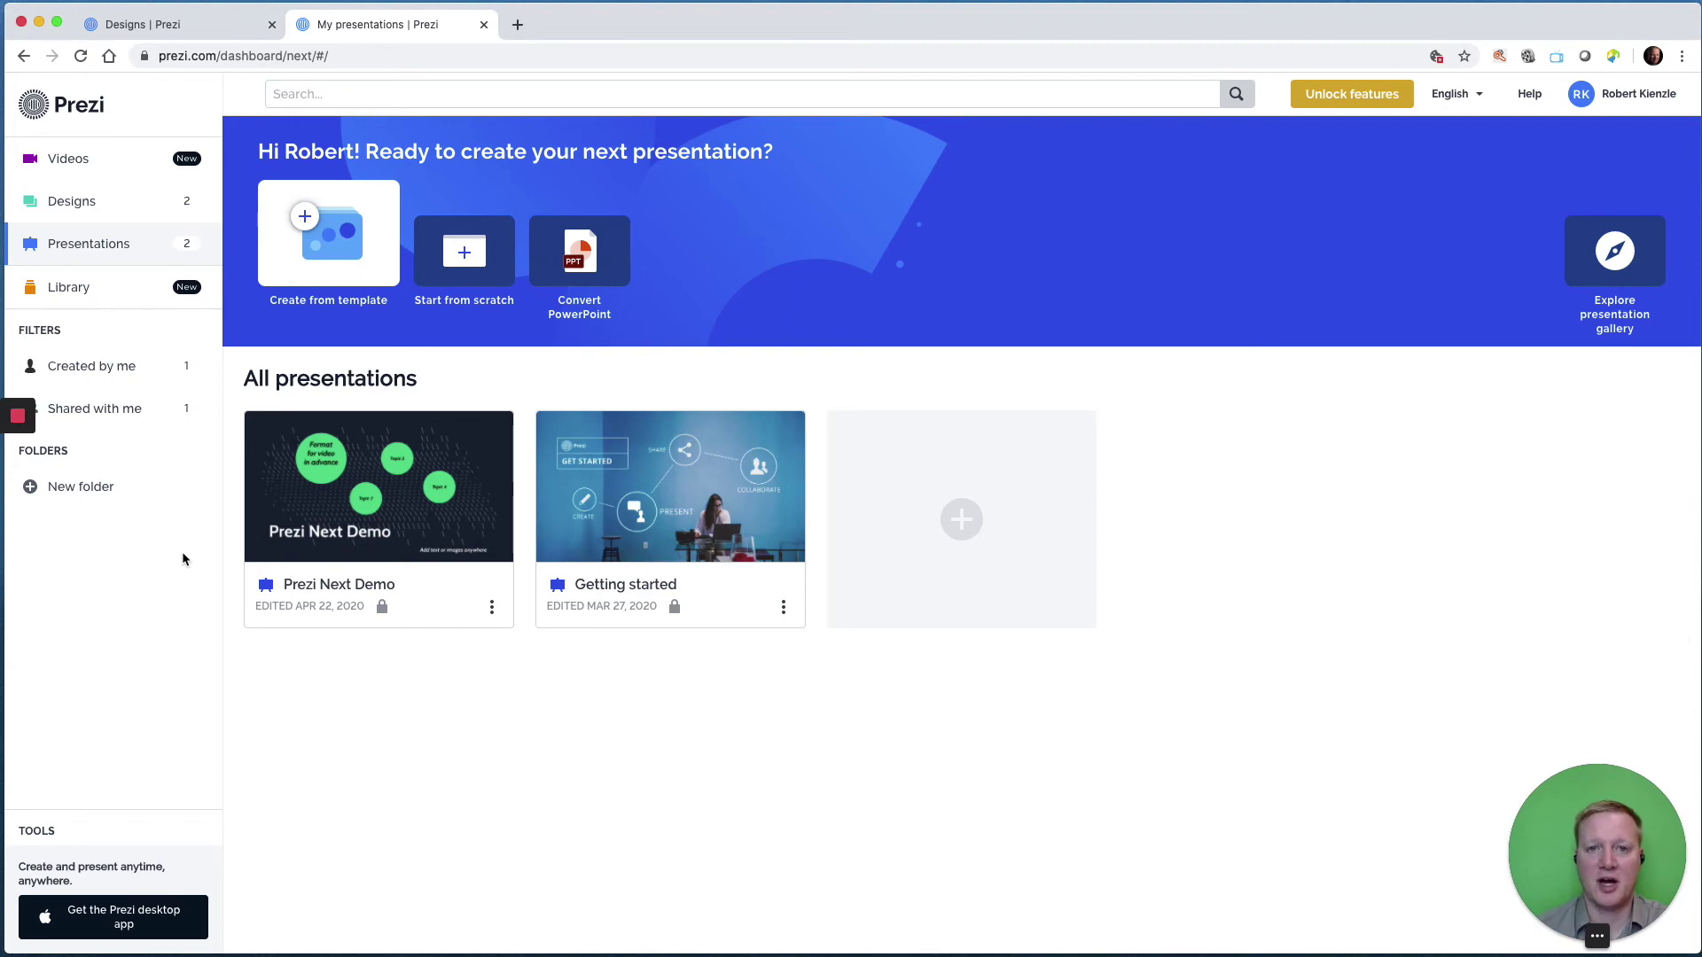
# Browse Infographics templates from Designs and preview Timeline Dark Infographic
pyautogui.click(125, 216)
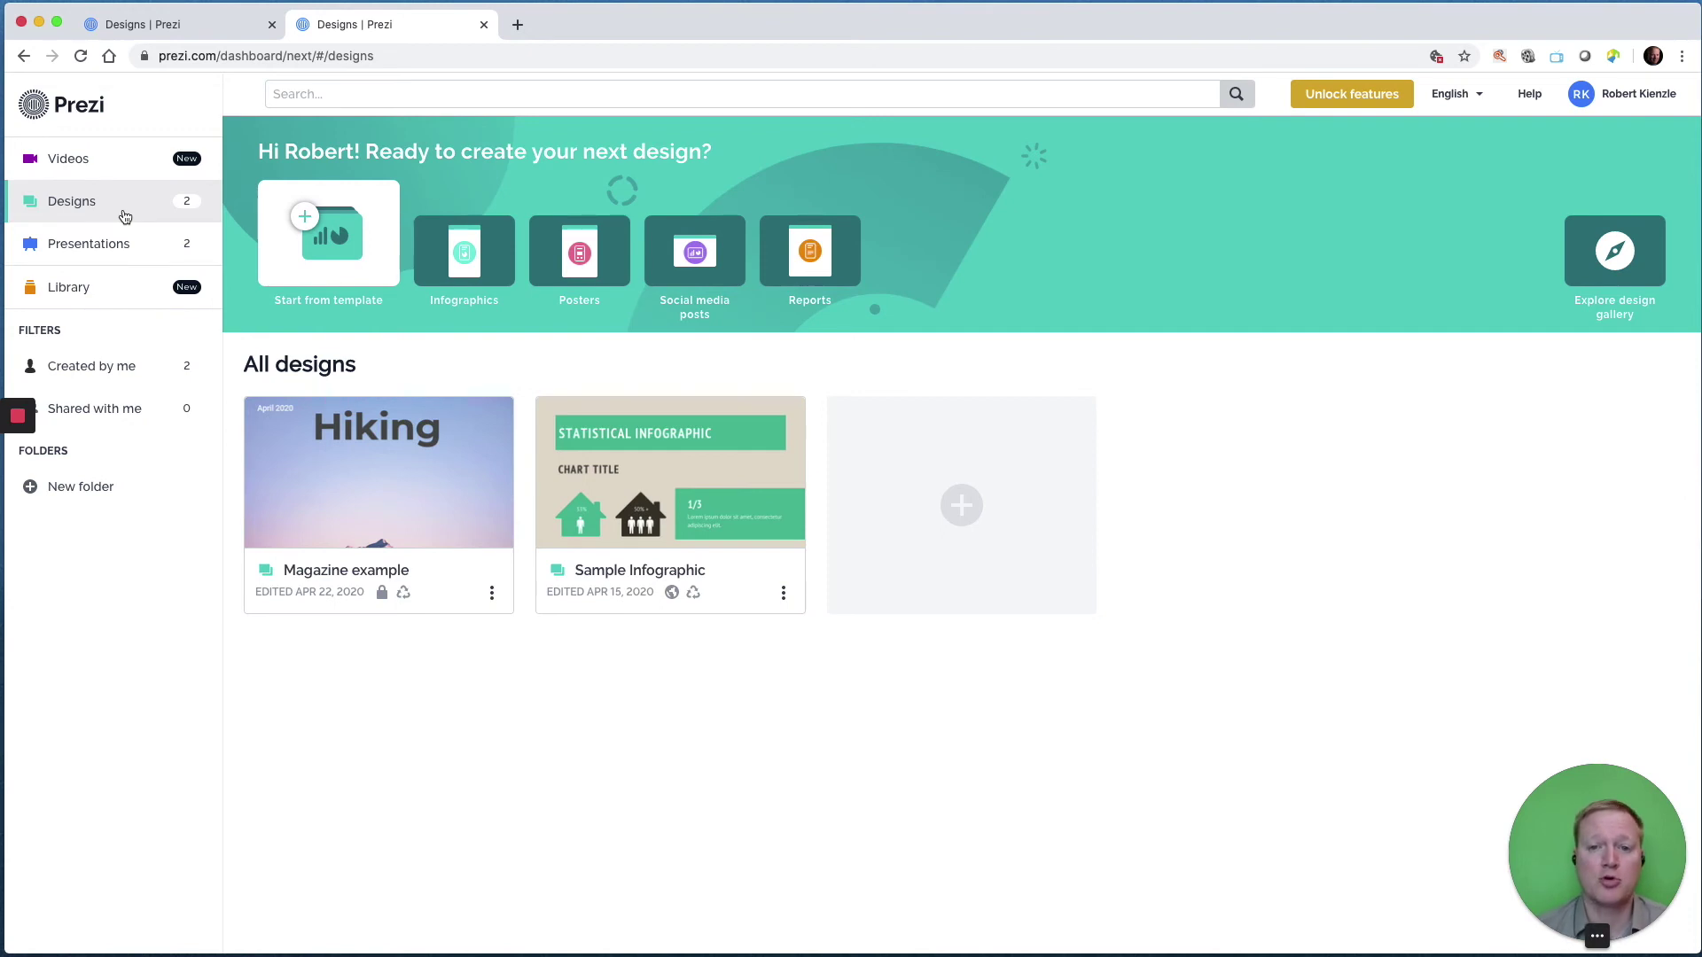
pyautogui.click(336, 237)
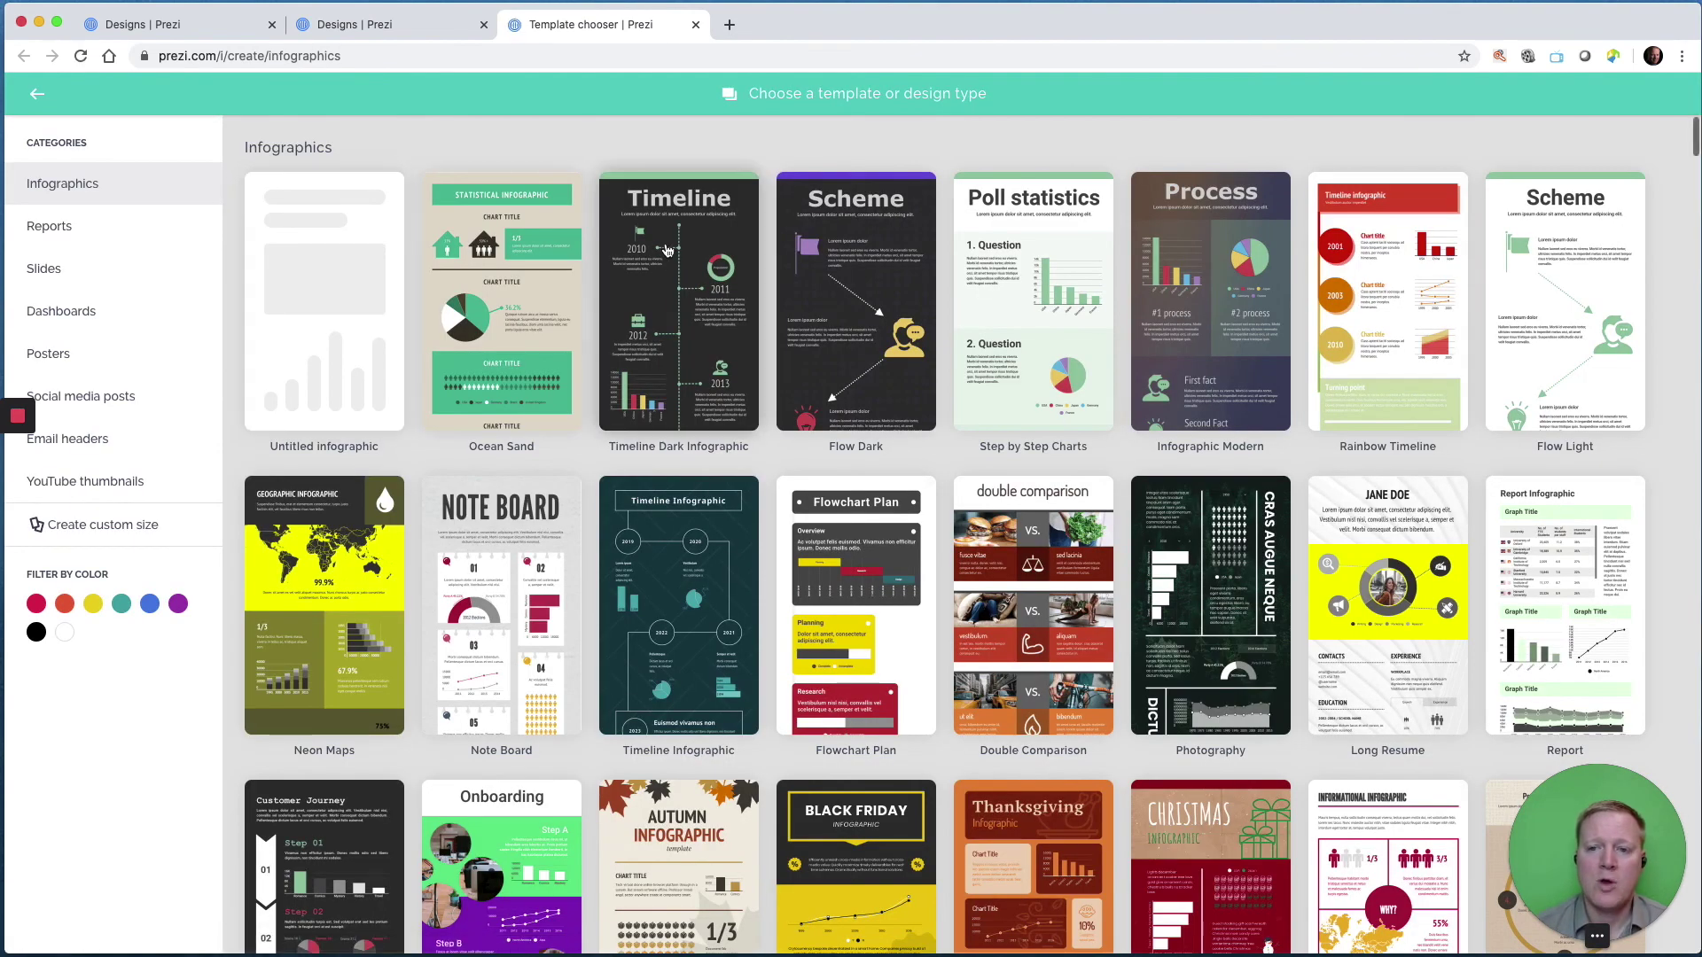
pyautogui.click(669, 253)
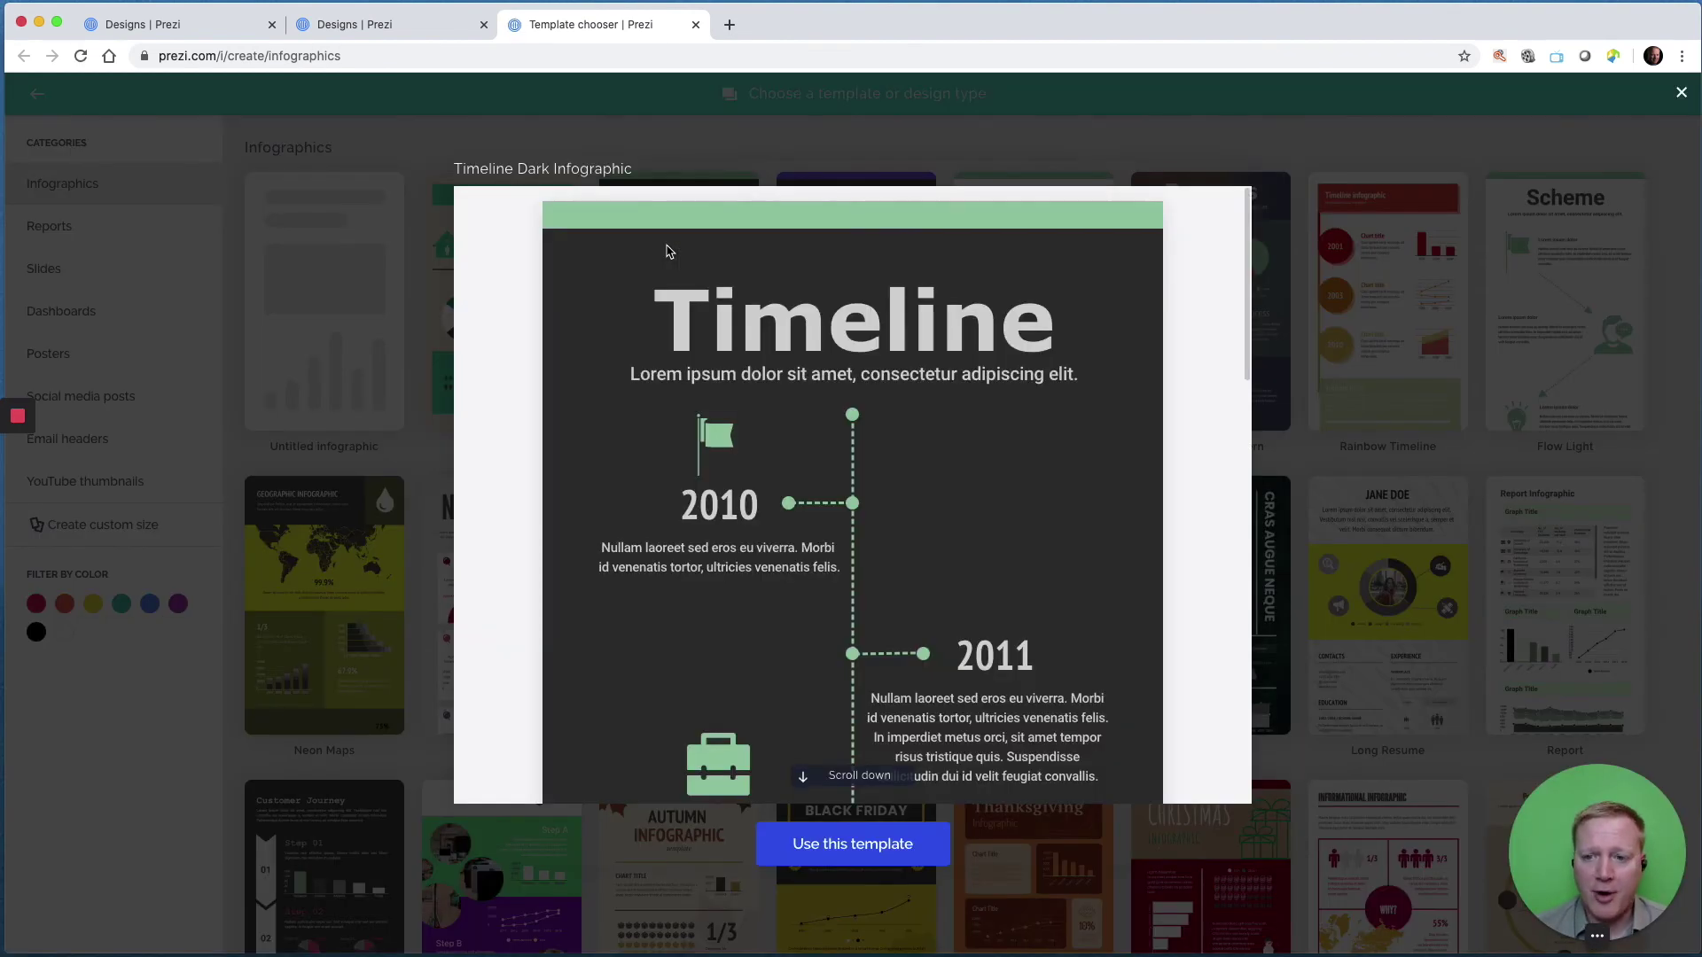
# Create a new design from the Timeline Dark Infographic template
pyautogui.click(856, 852)
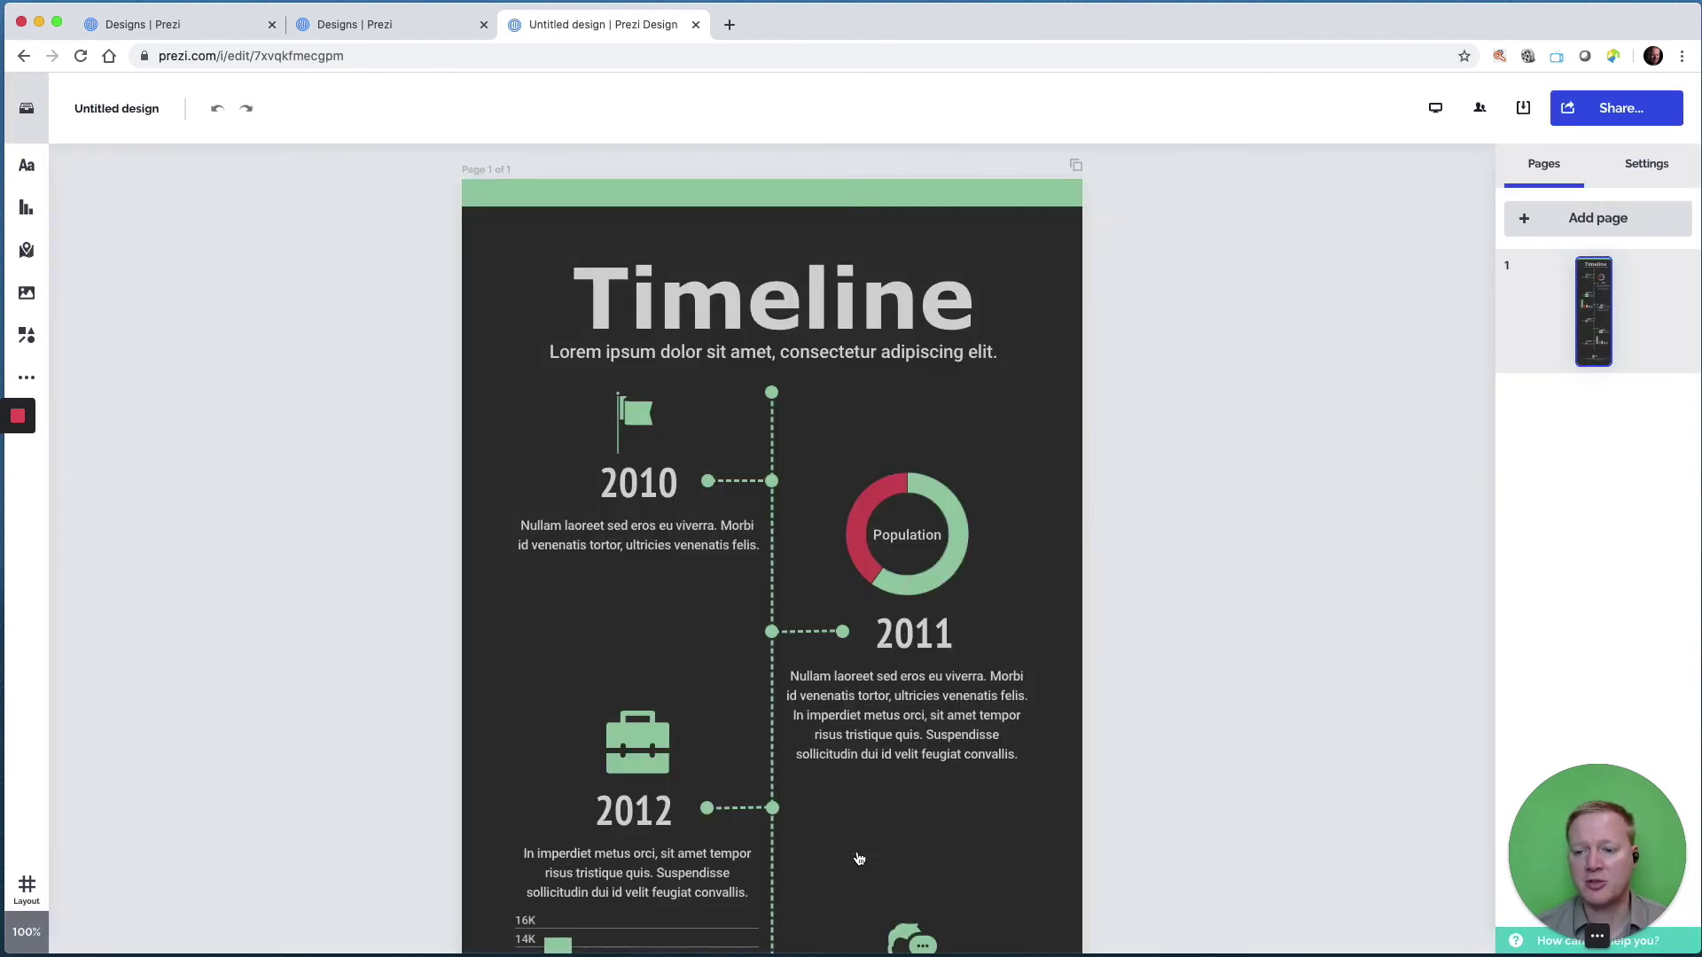
# Retitle the Timeline heading to 'Anything' and open the graphics library
pyautogui.click(800, 306)
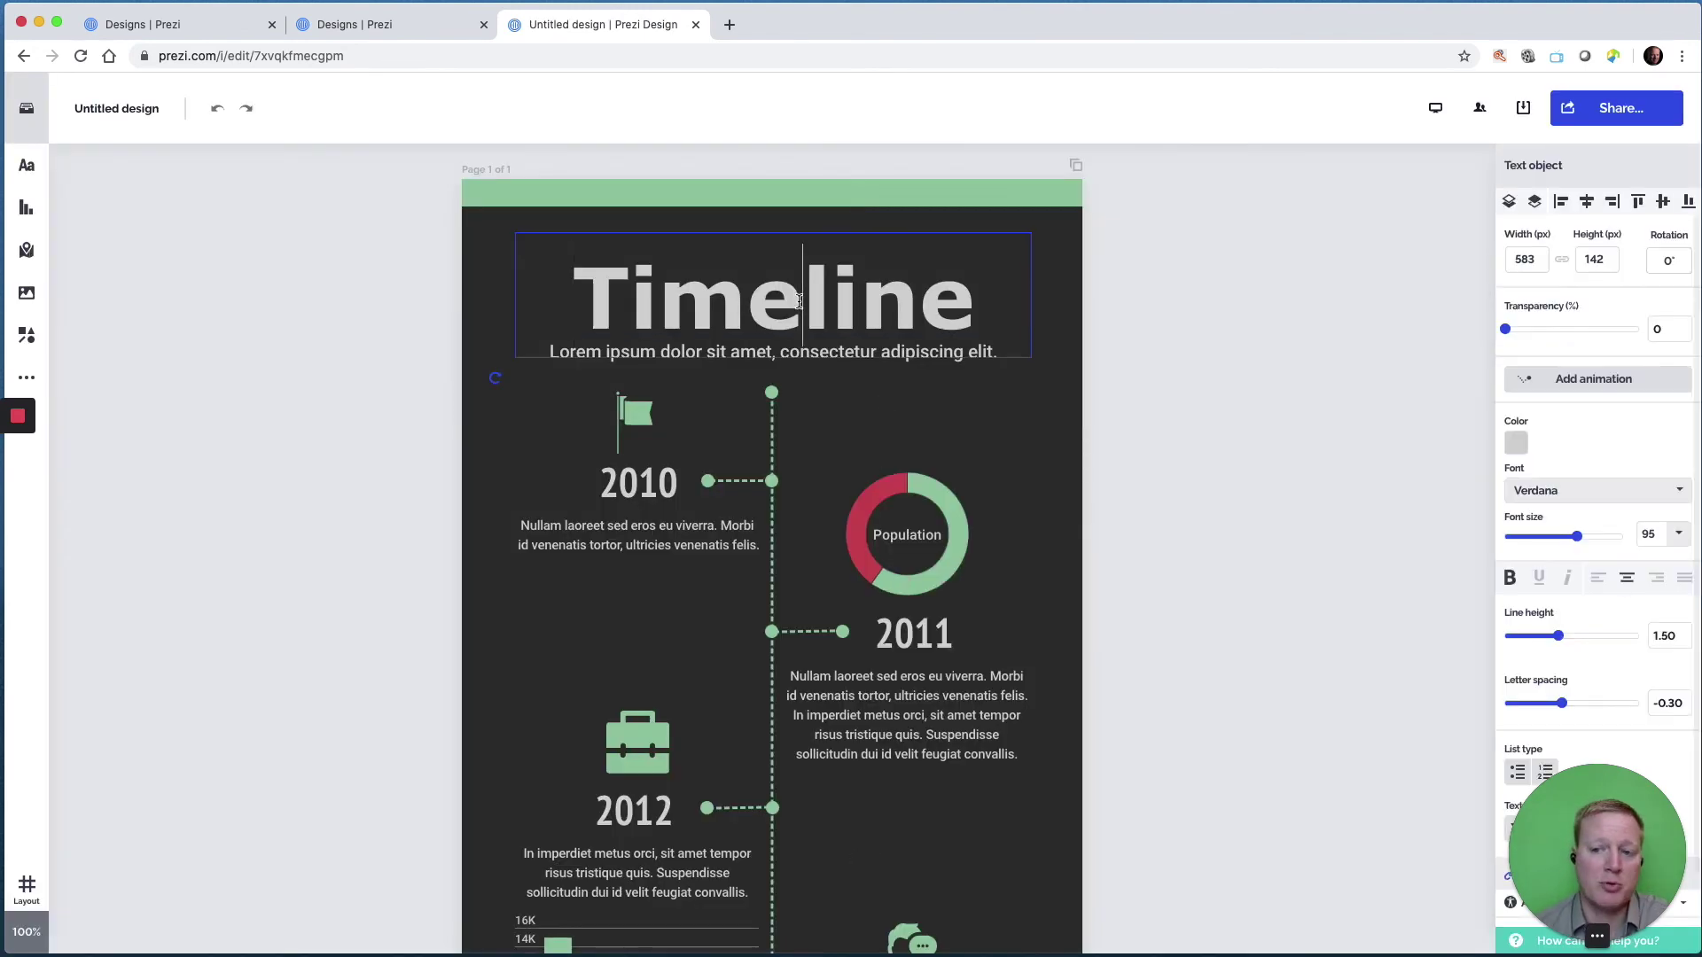
pyautogui.doubleClick(800, 306)
pyautogui.write('Anything')
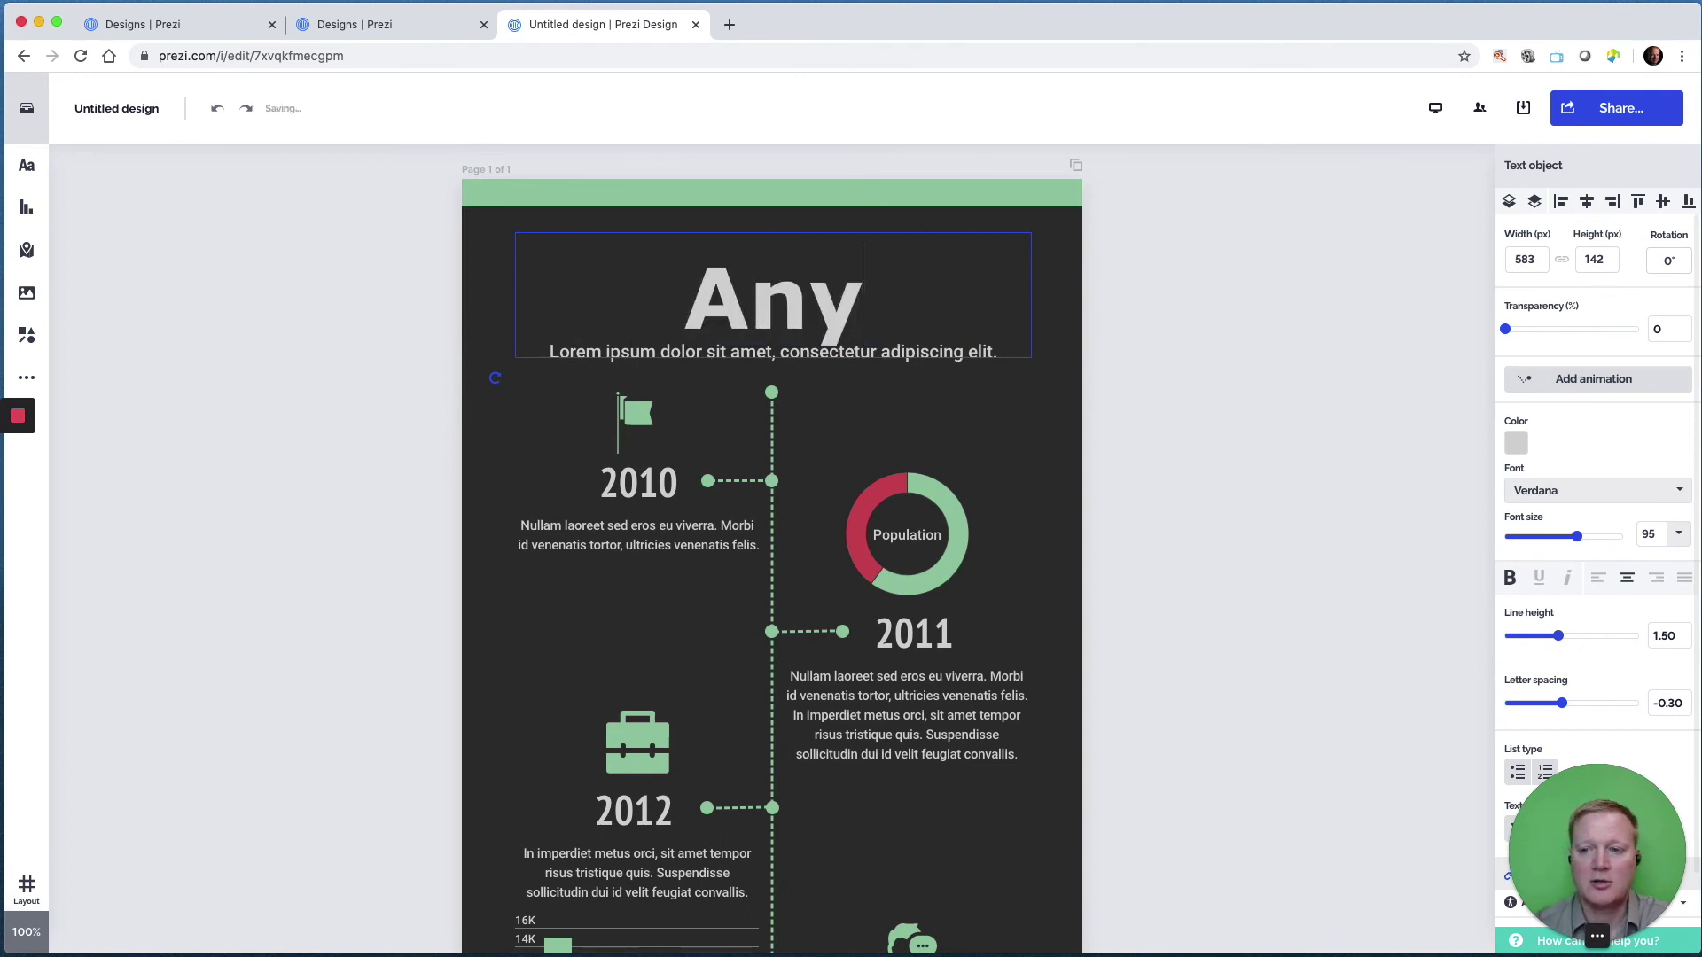
pyautogui.click(842, 387)
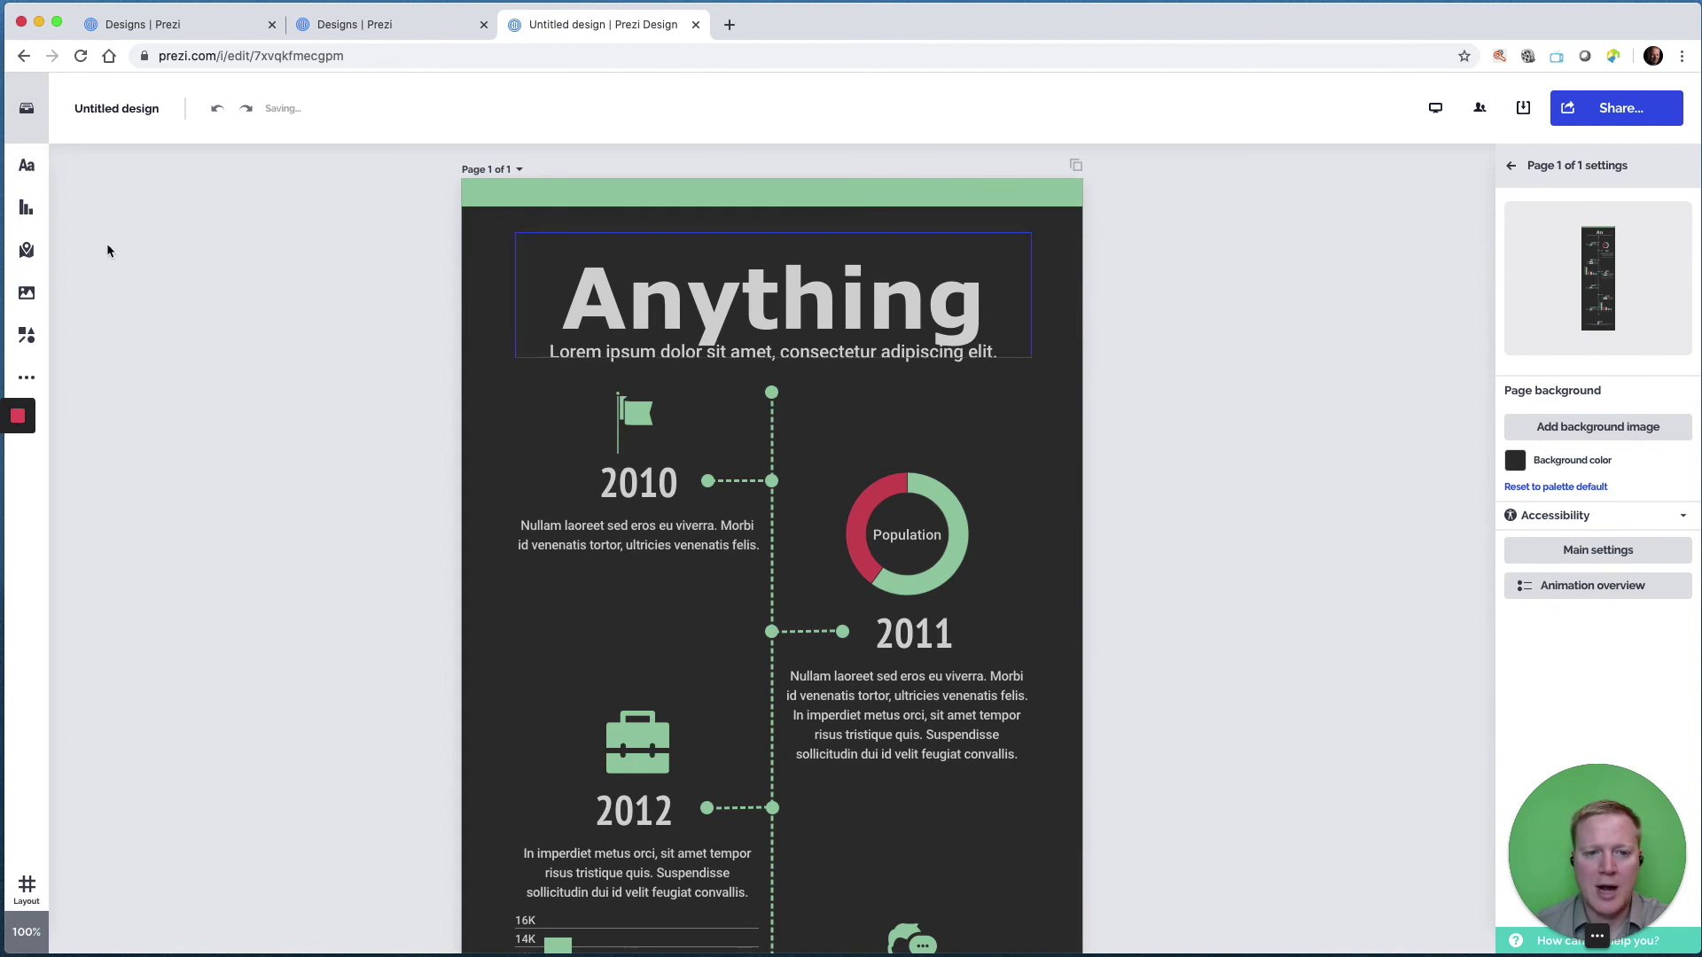
pyautogui.click(34, 296)
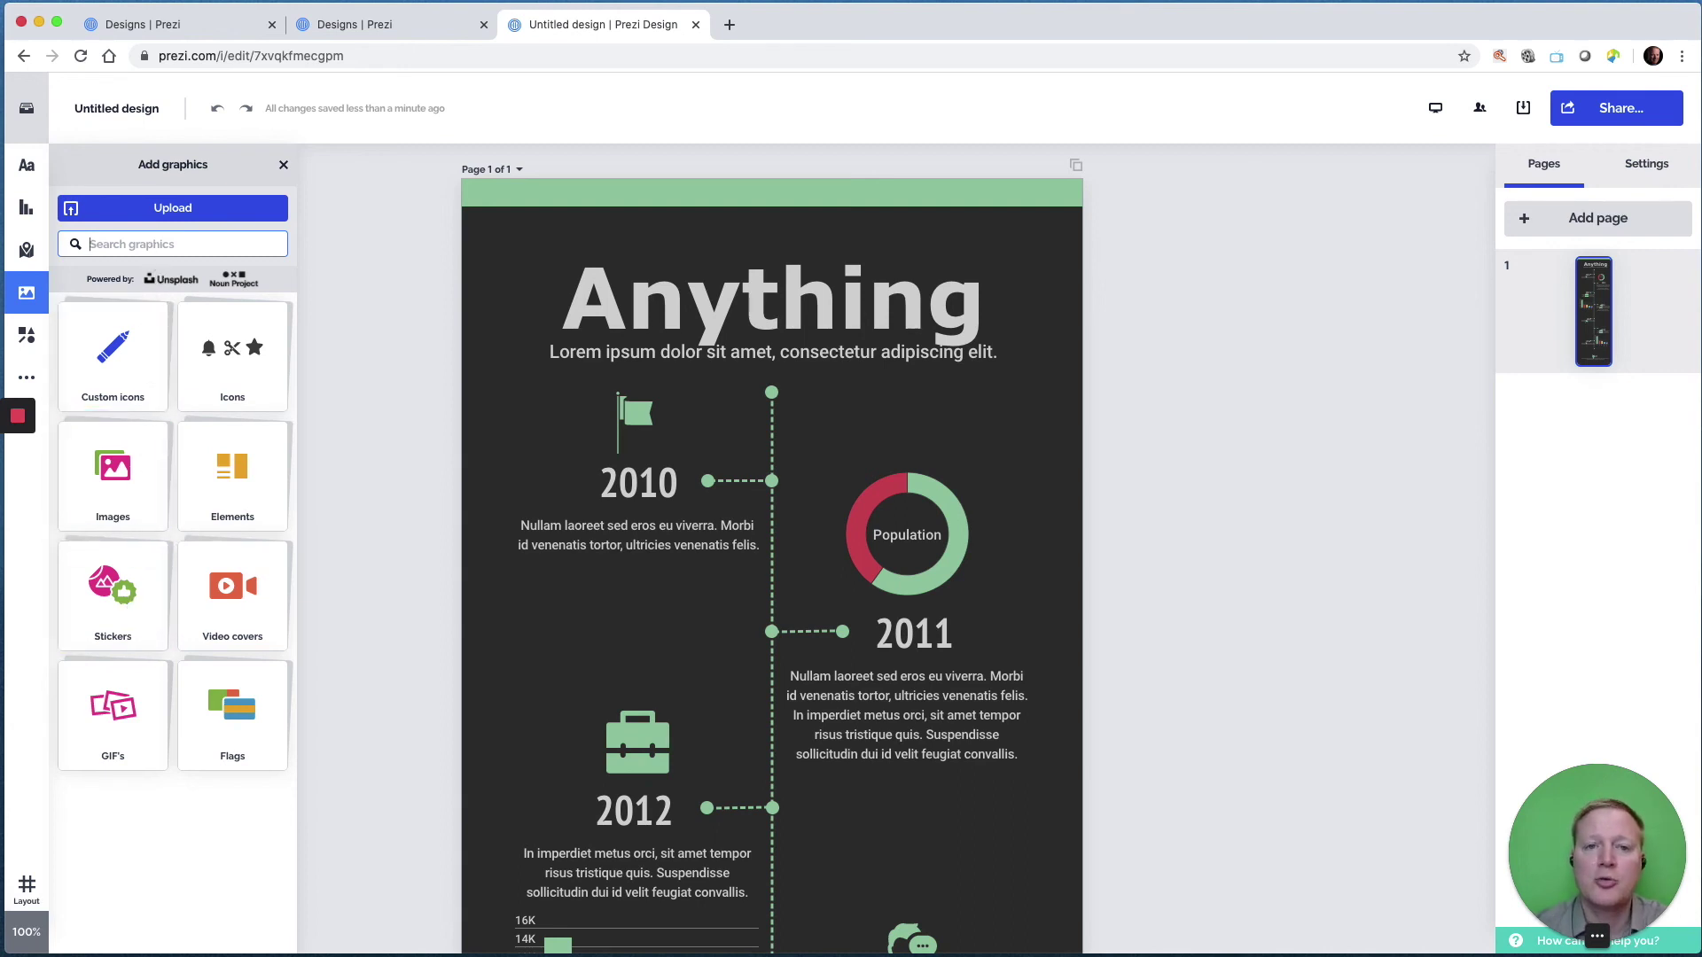
# Search graphics for 'dog' and insert the white running-dog photo
pyautogui.write('dog')
pyautogui.press('Return')
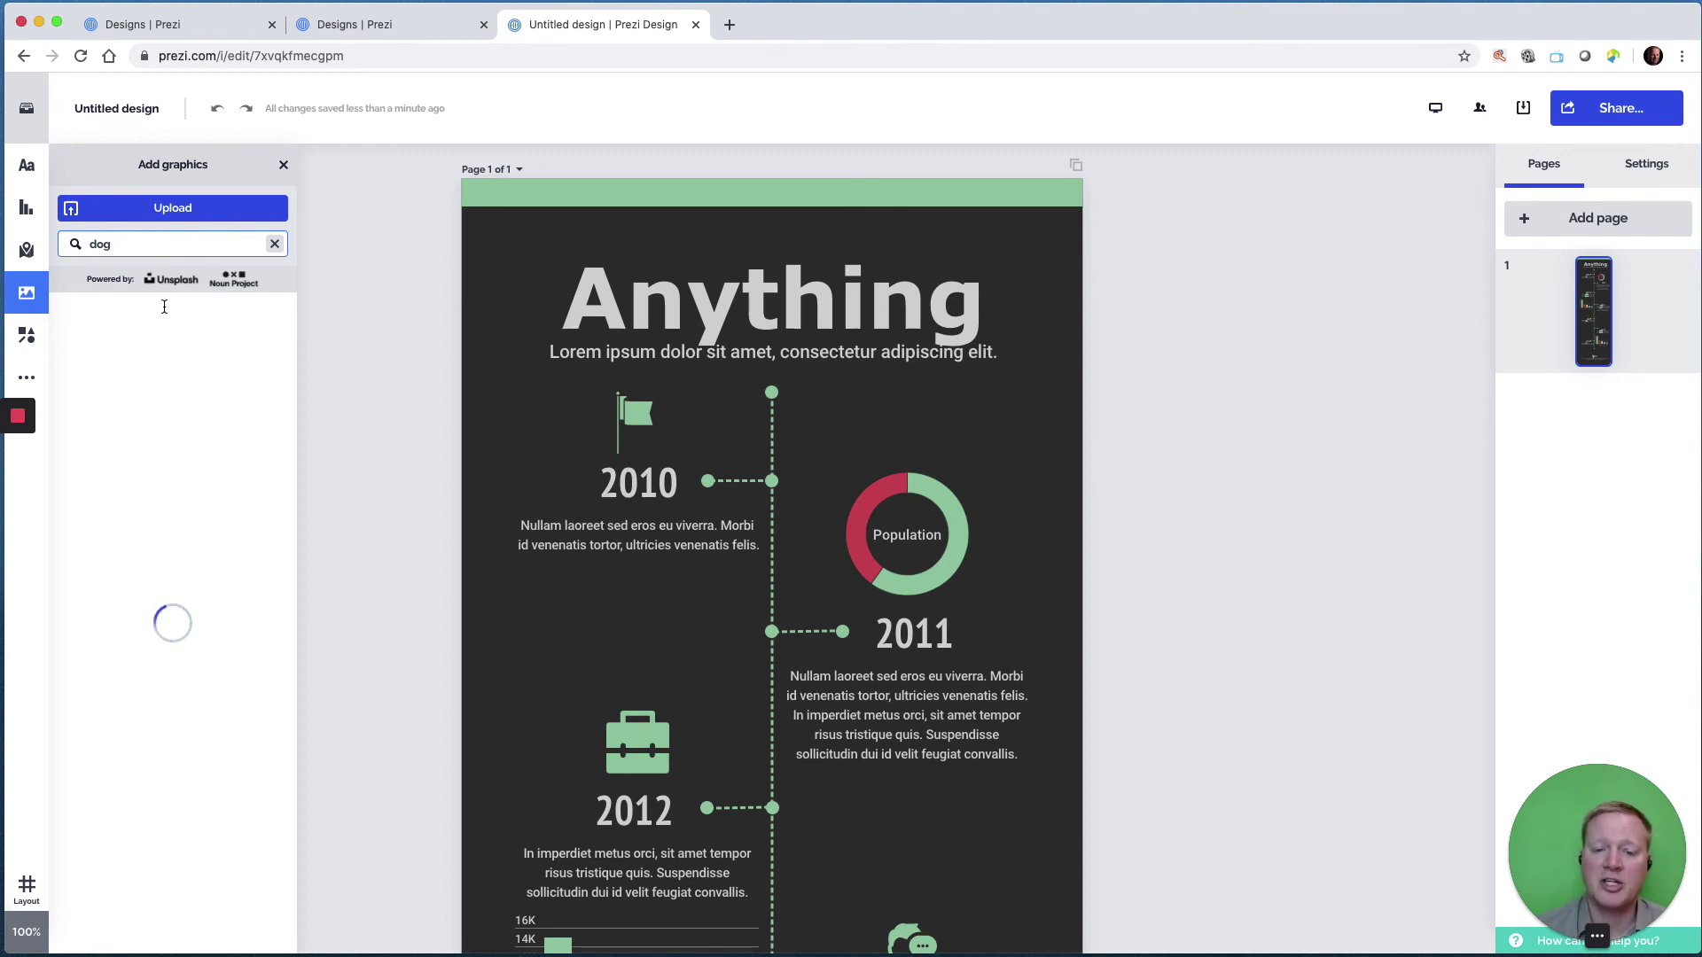
pyautogui.moveTo(144, 391)
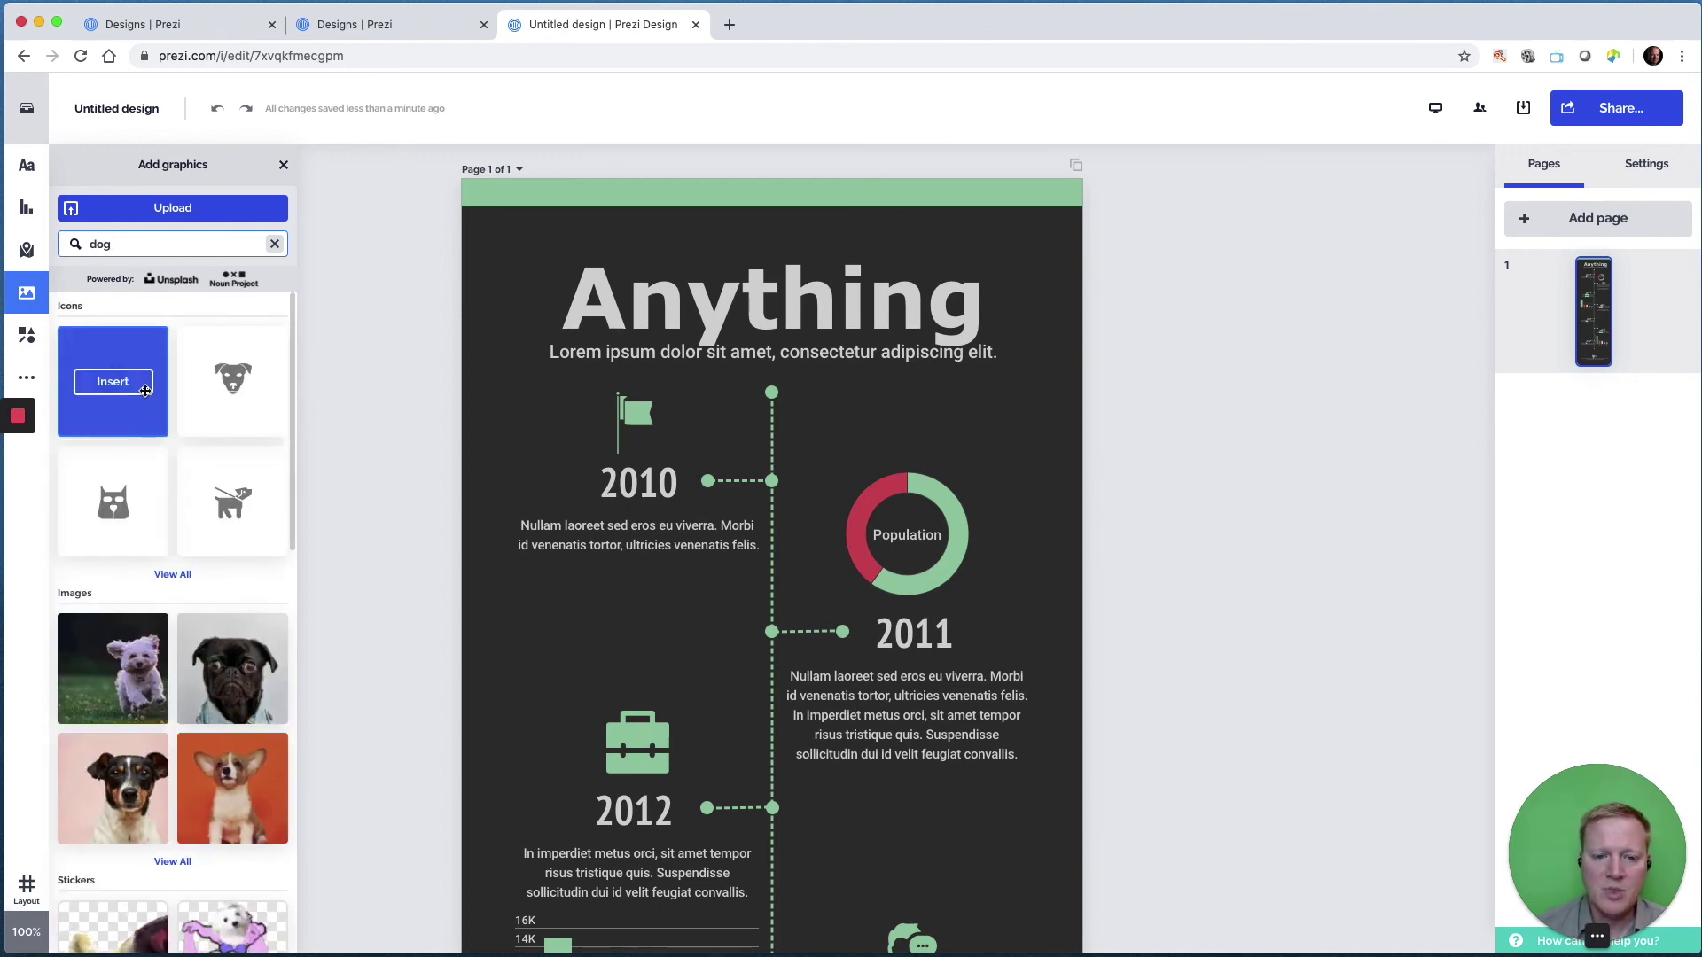
pyautogui.scroll(-3, 350, 390)
pyautogui.moveTo(282, 492)
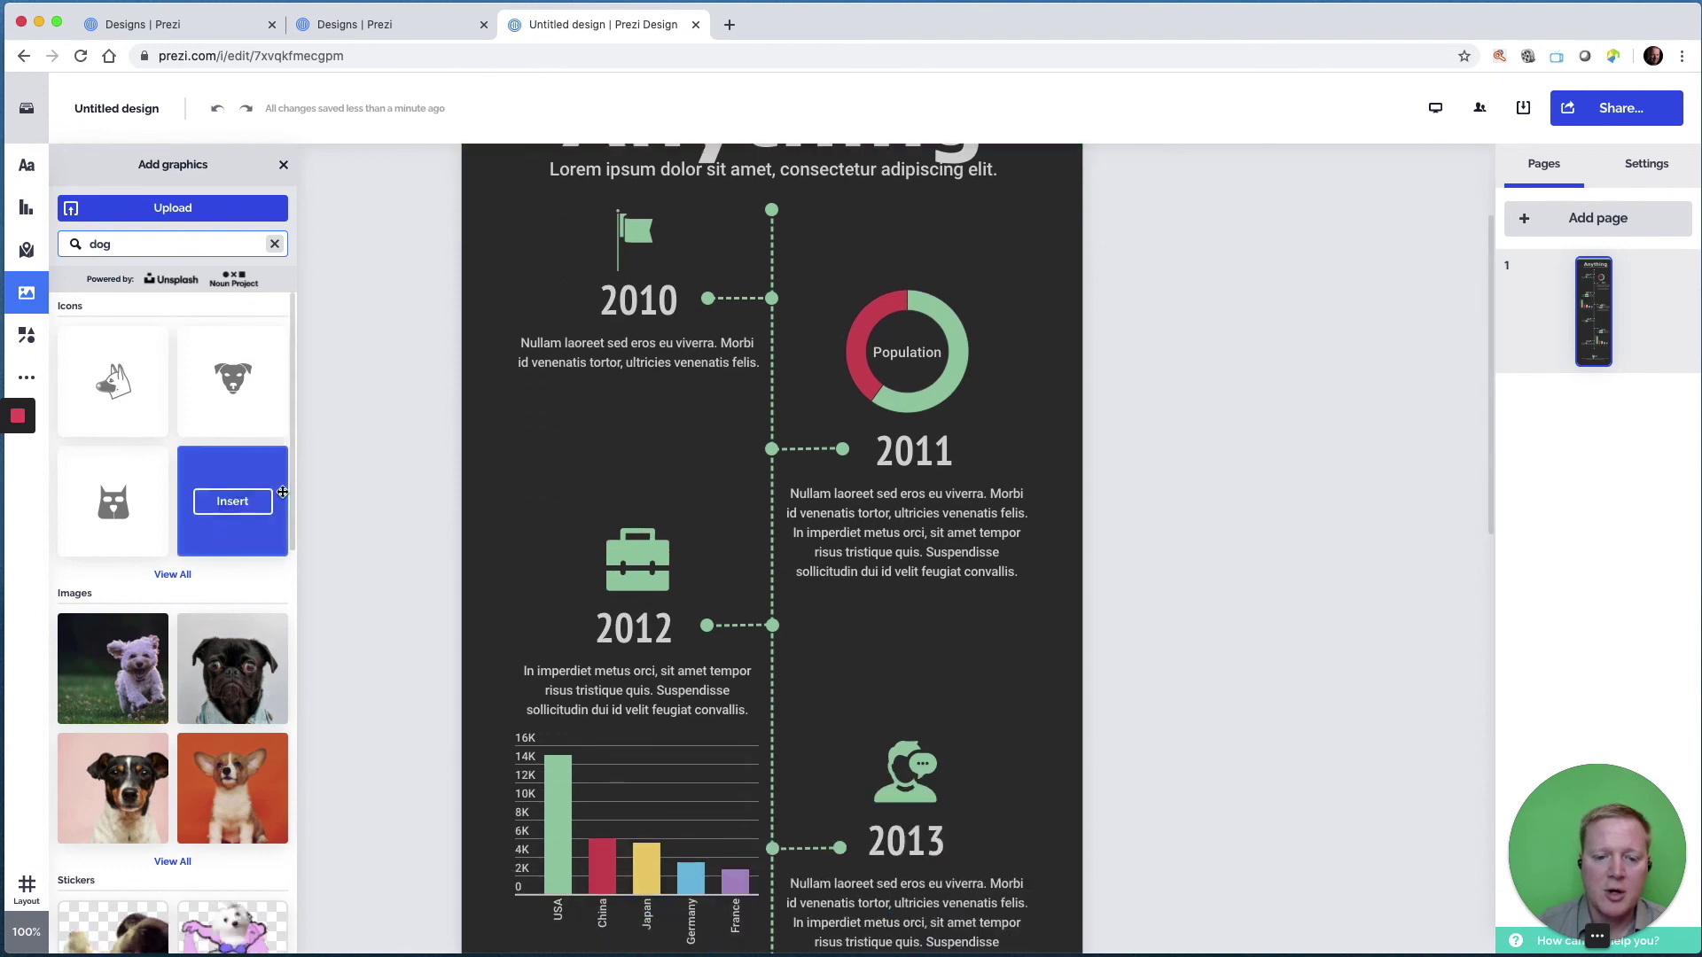
pyautogui.scroll(-3, 282, 492)
pyautogui.moveTo(265, 545)
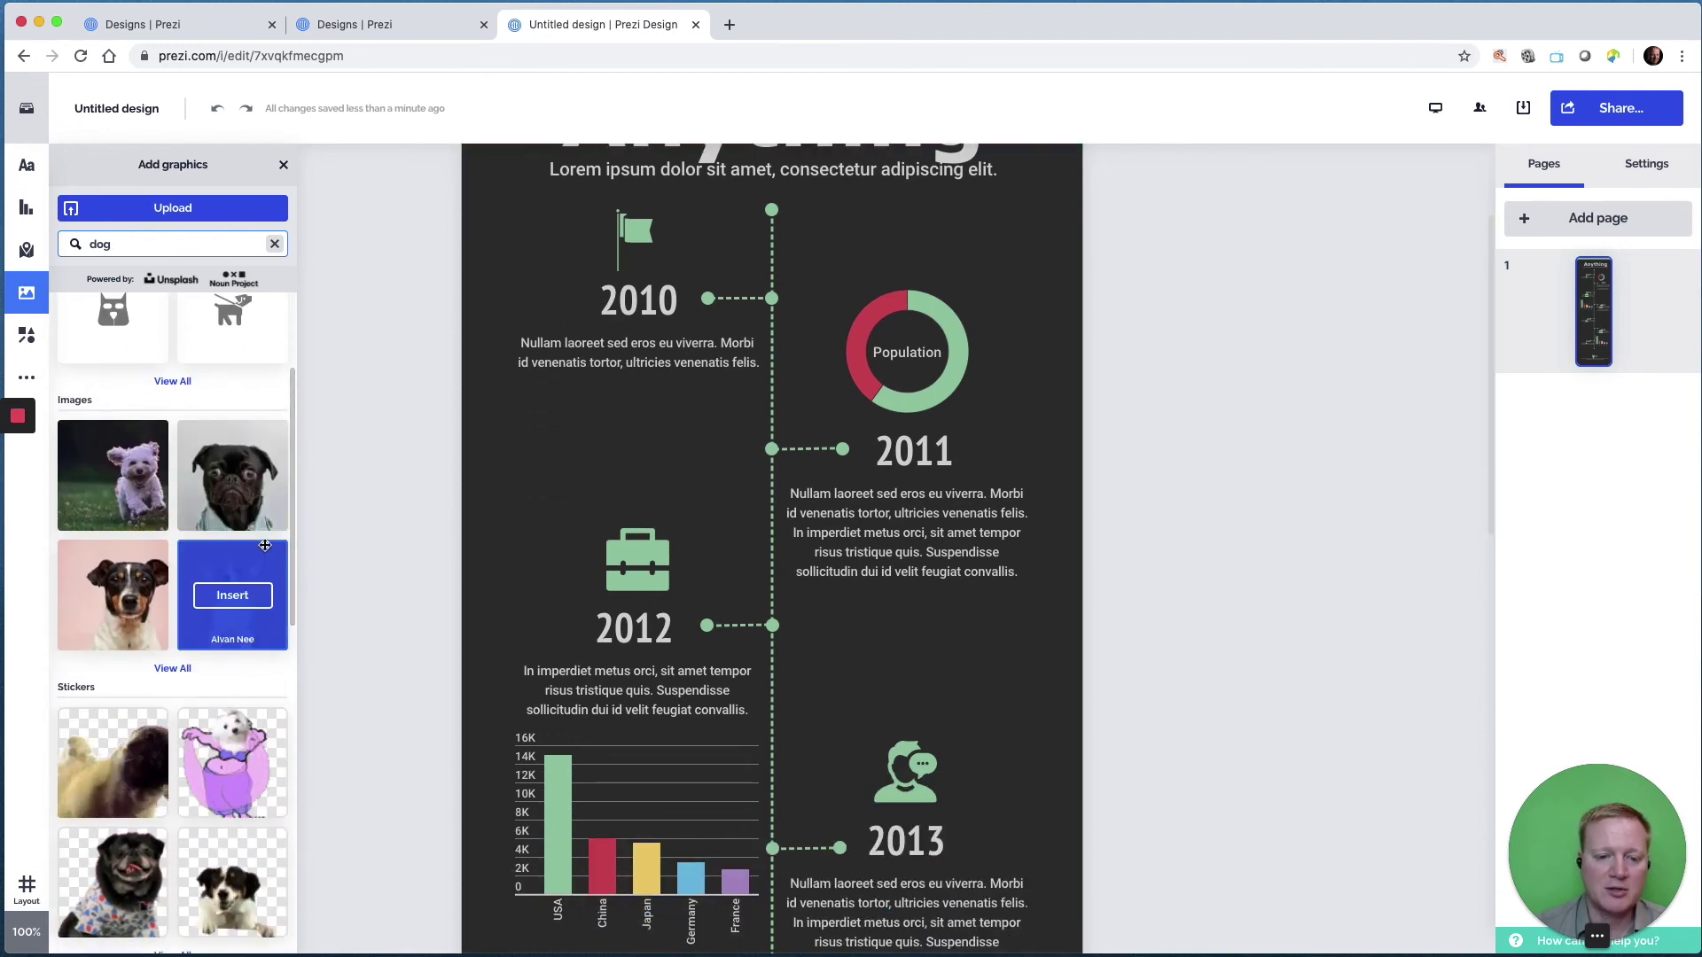
pyautogui.scroll(-3, 265, 545)
pyautogui.moveTo(249, 659)
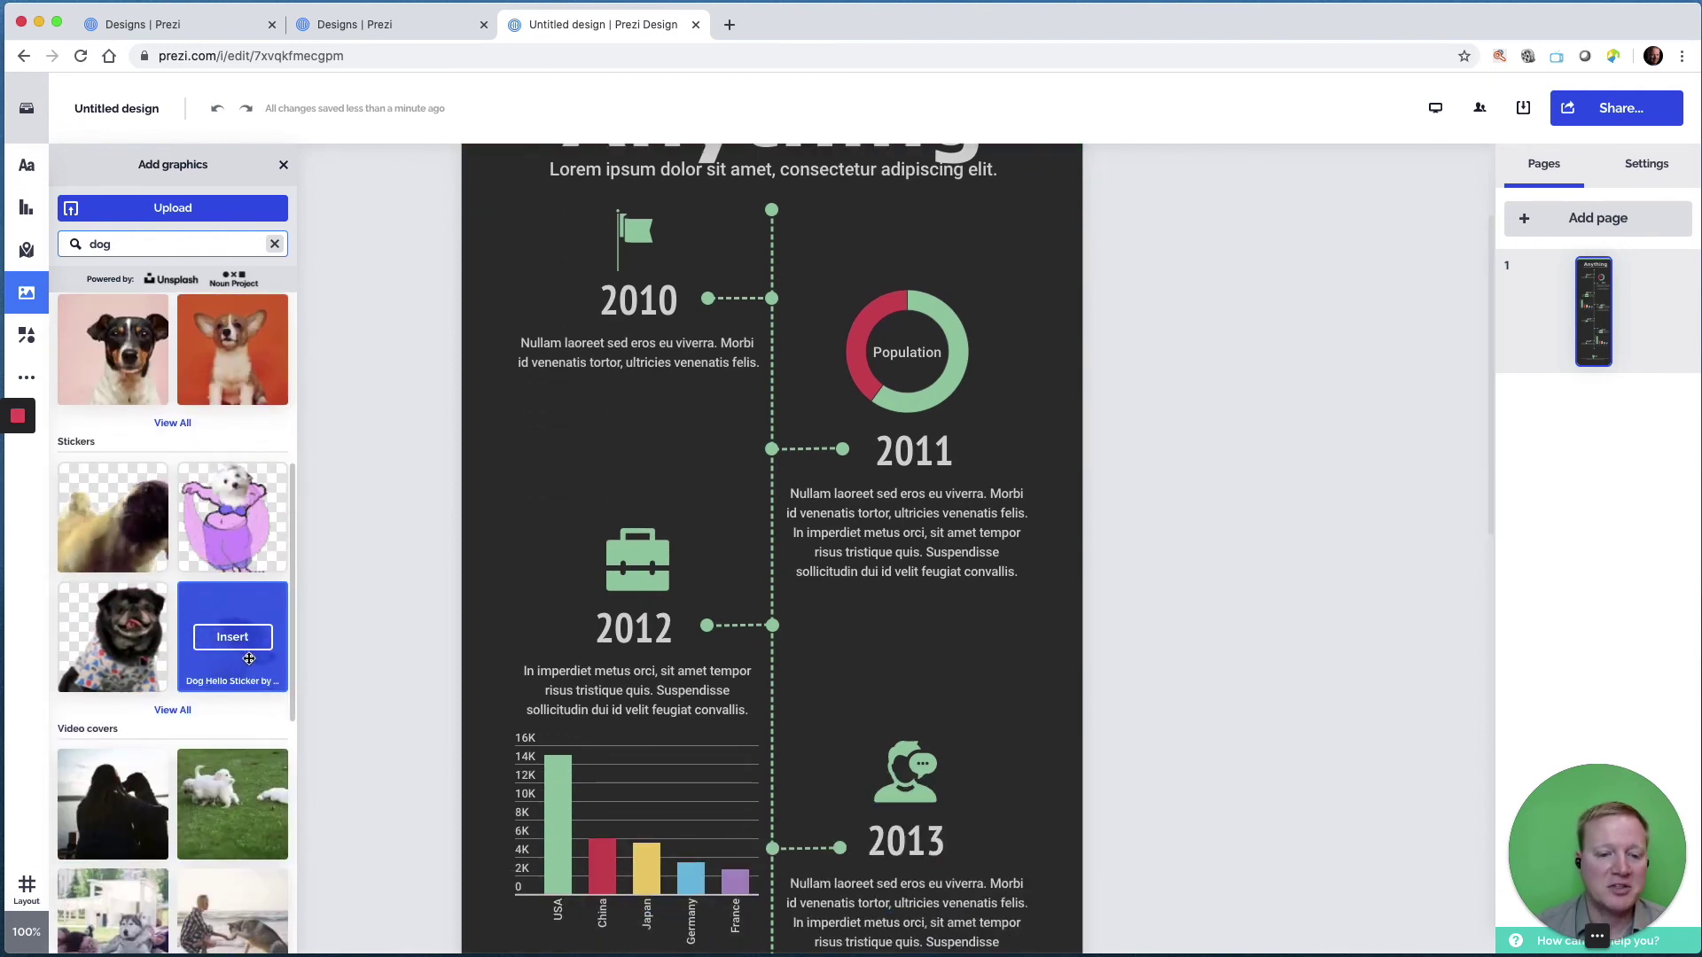
pyautogui.scroll(-1, 239, 660)
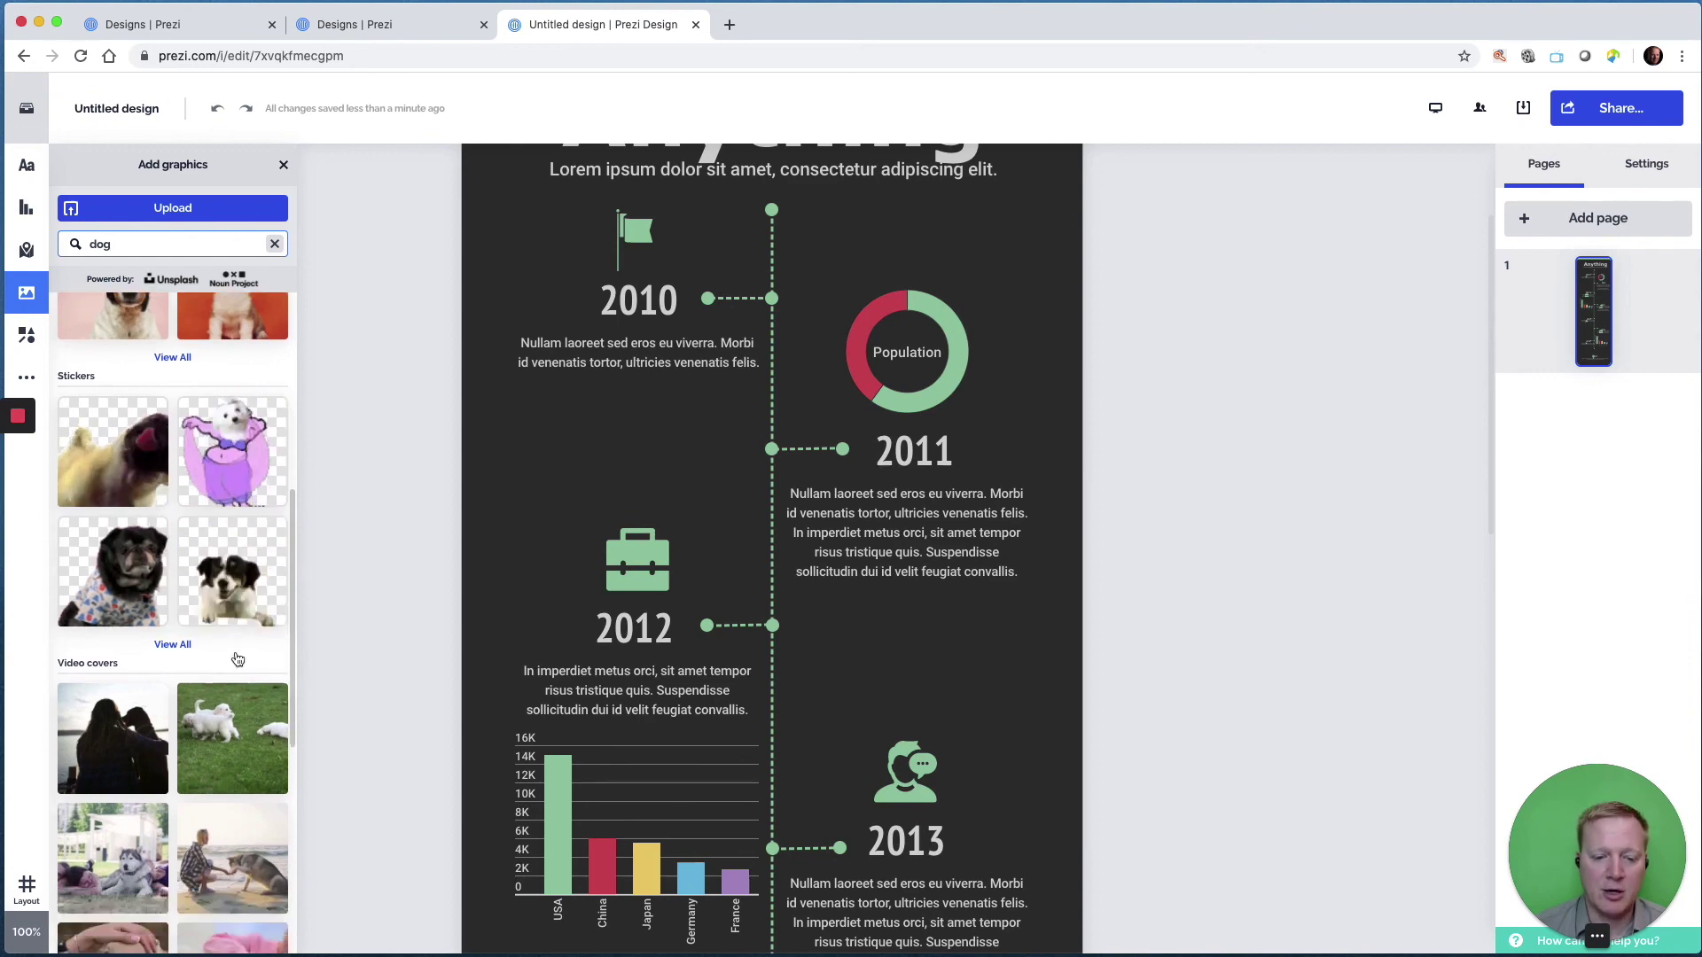
pyautogui.scroll(-3, 237, 659)
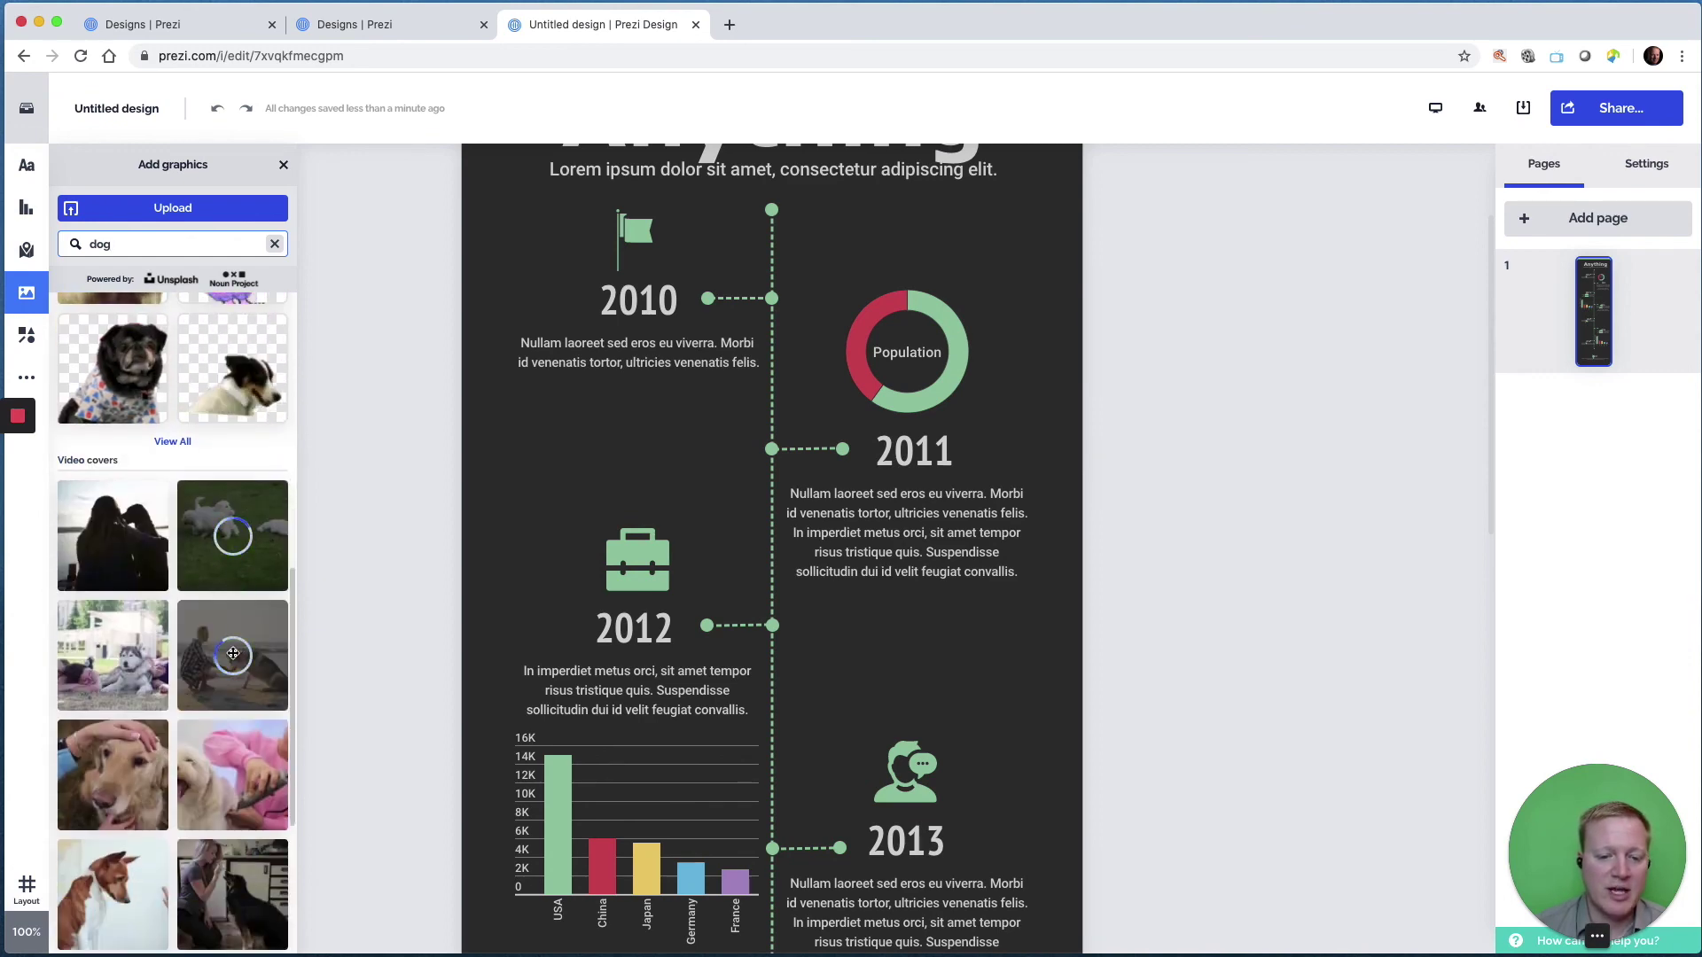
pyautogui.scroll(-3, 232, 654)
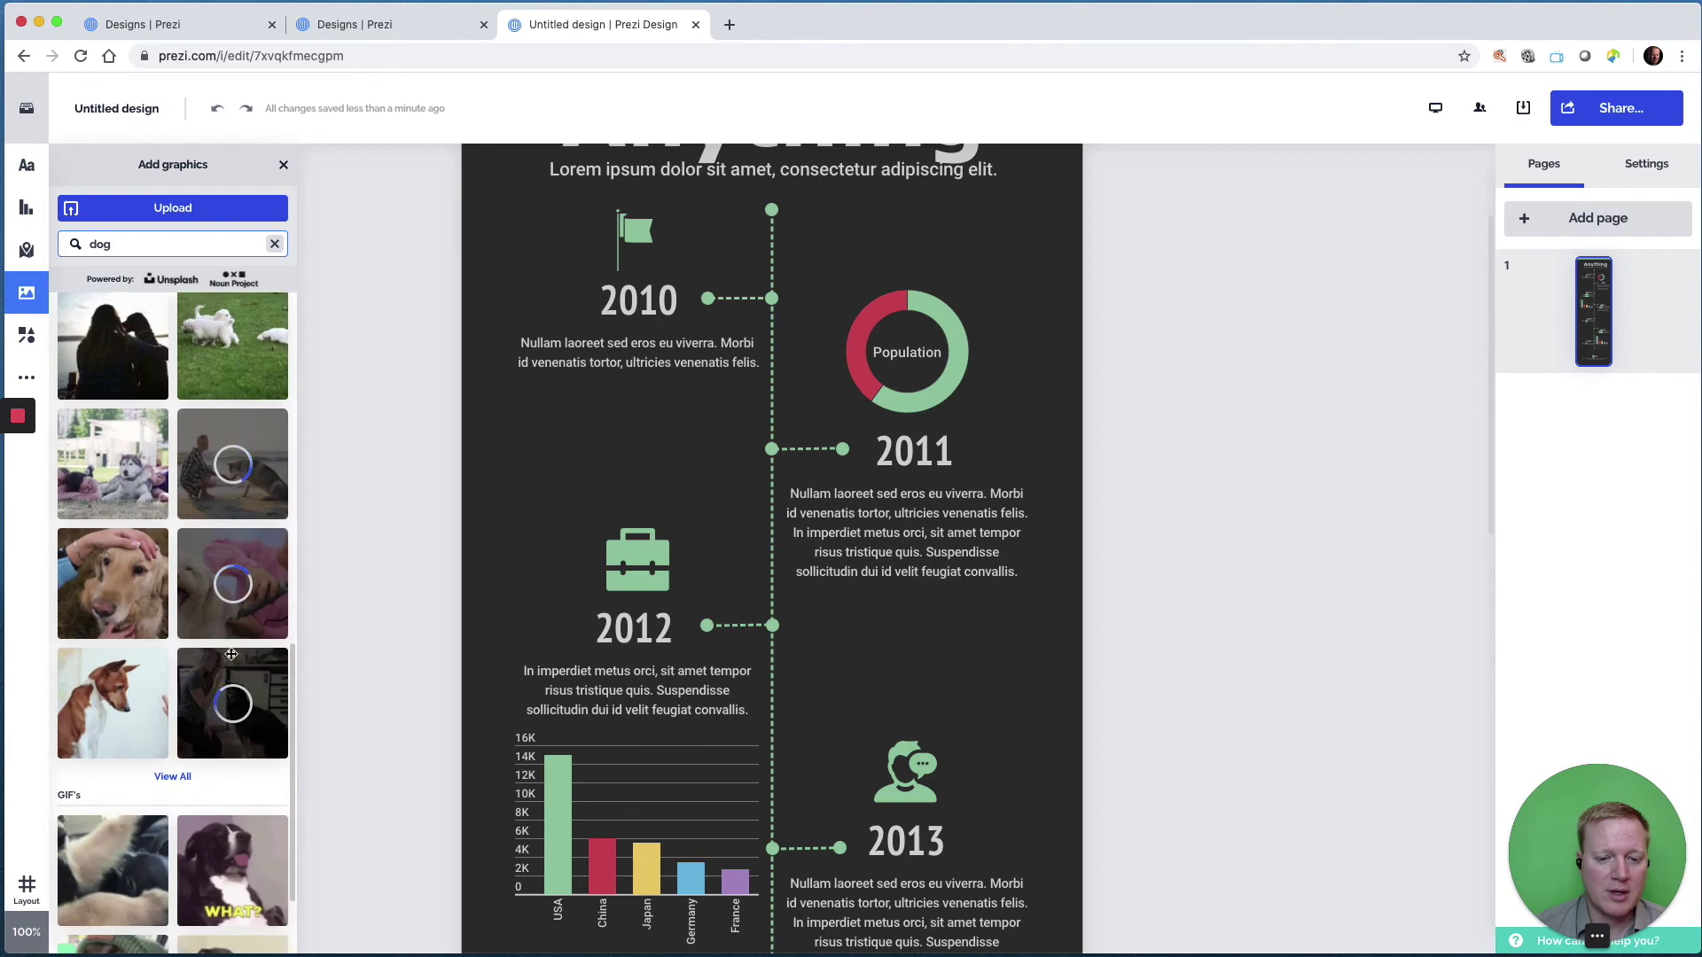
pyautogui.scroll(-2, 232, 673)
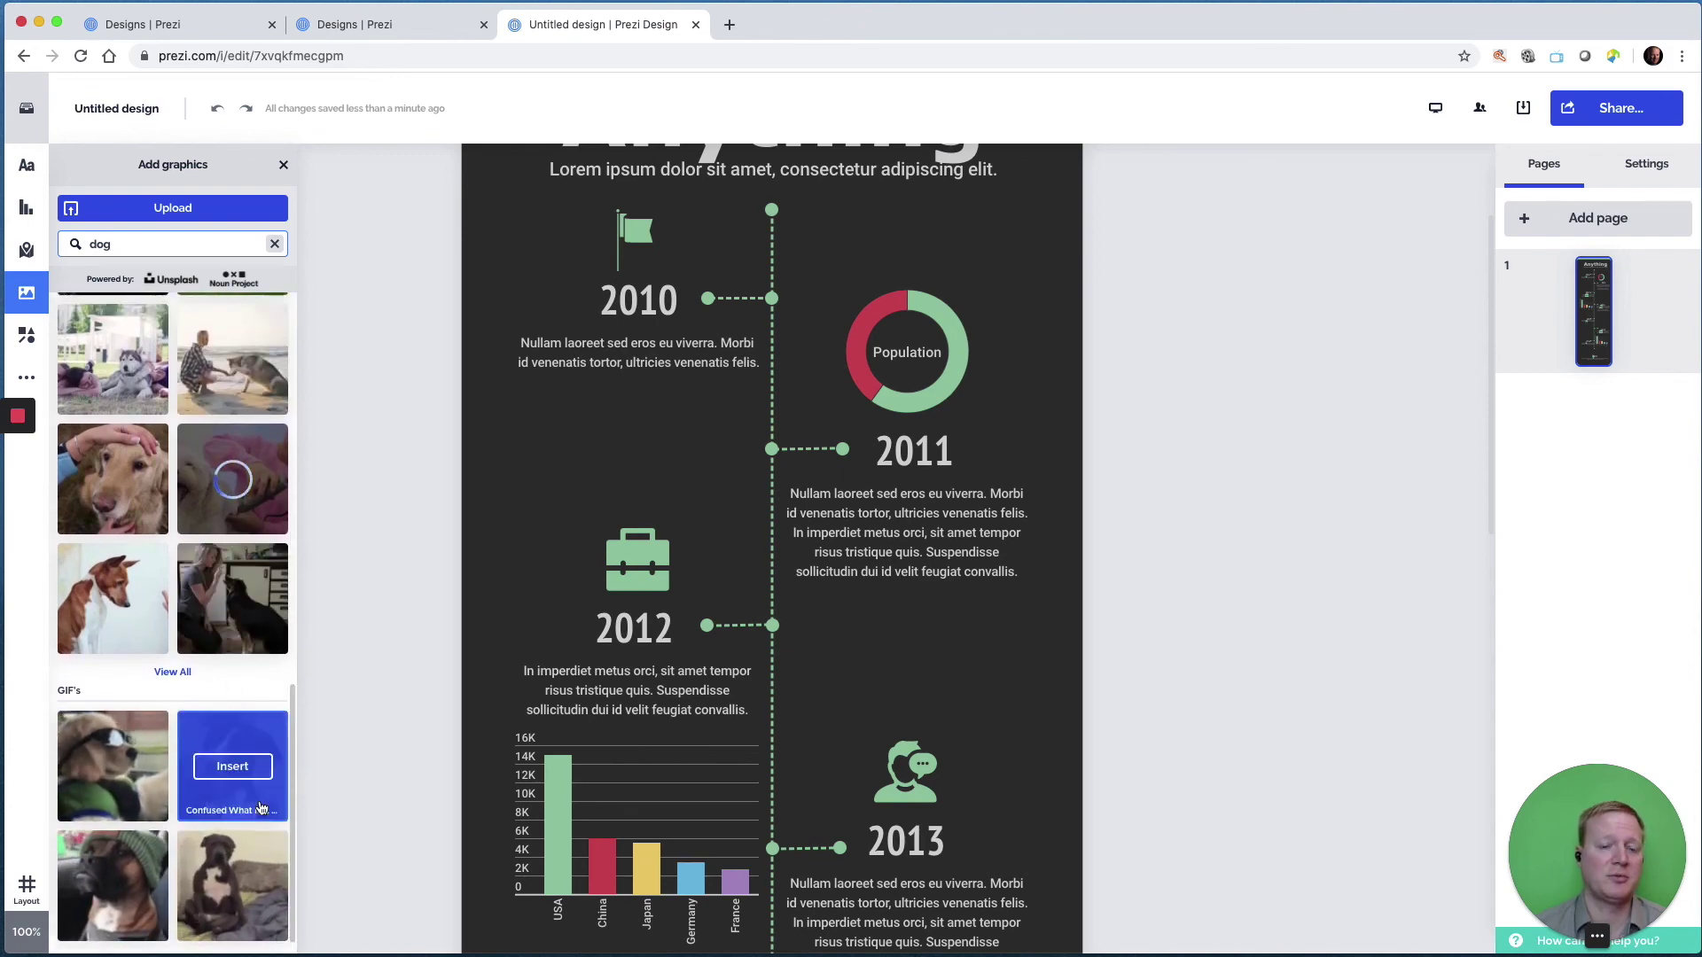
pyautogui.scroll(12, 248, 780)
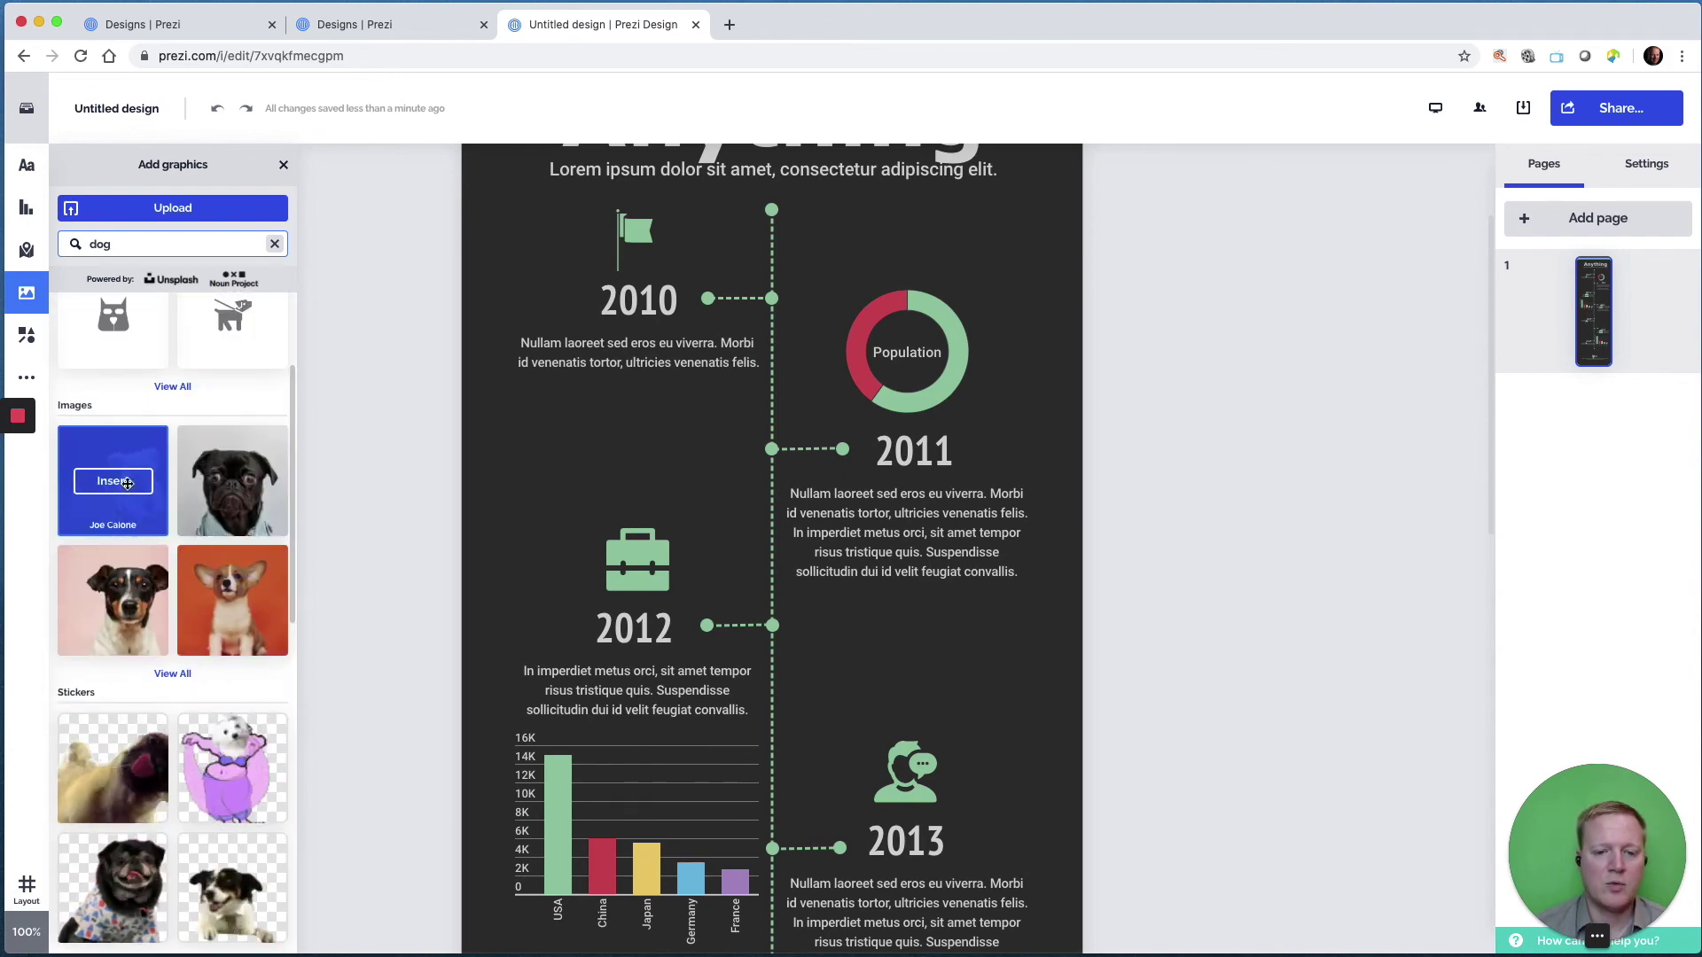
pyautogui.click(128, 483)
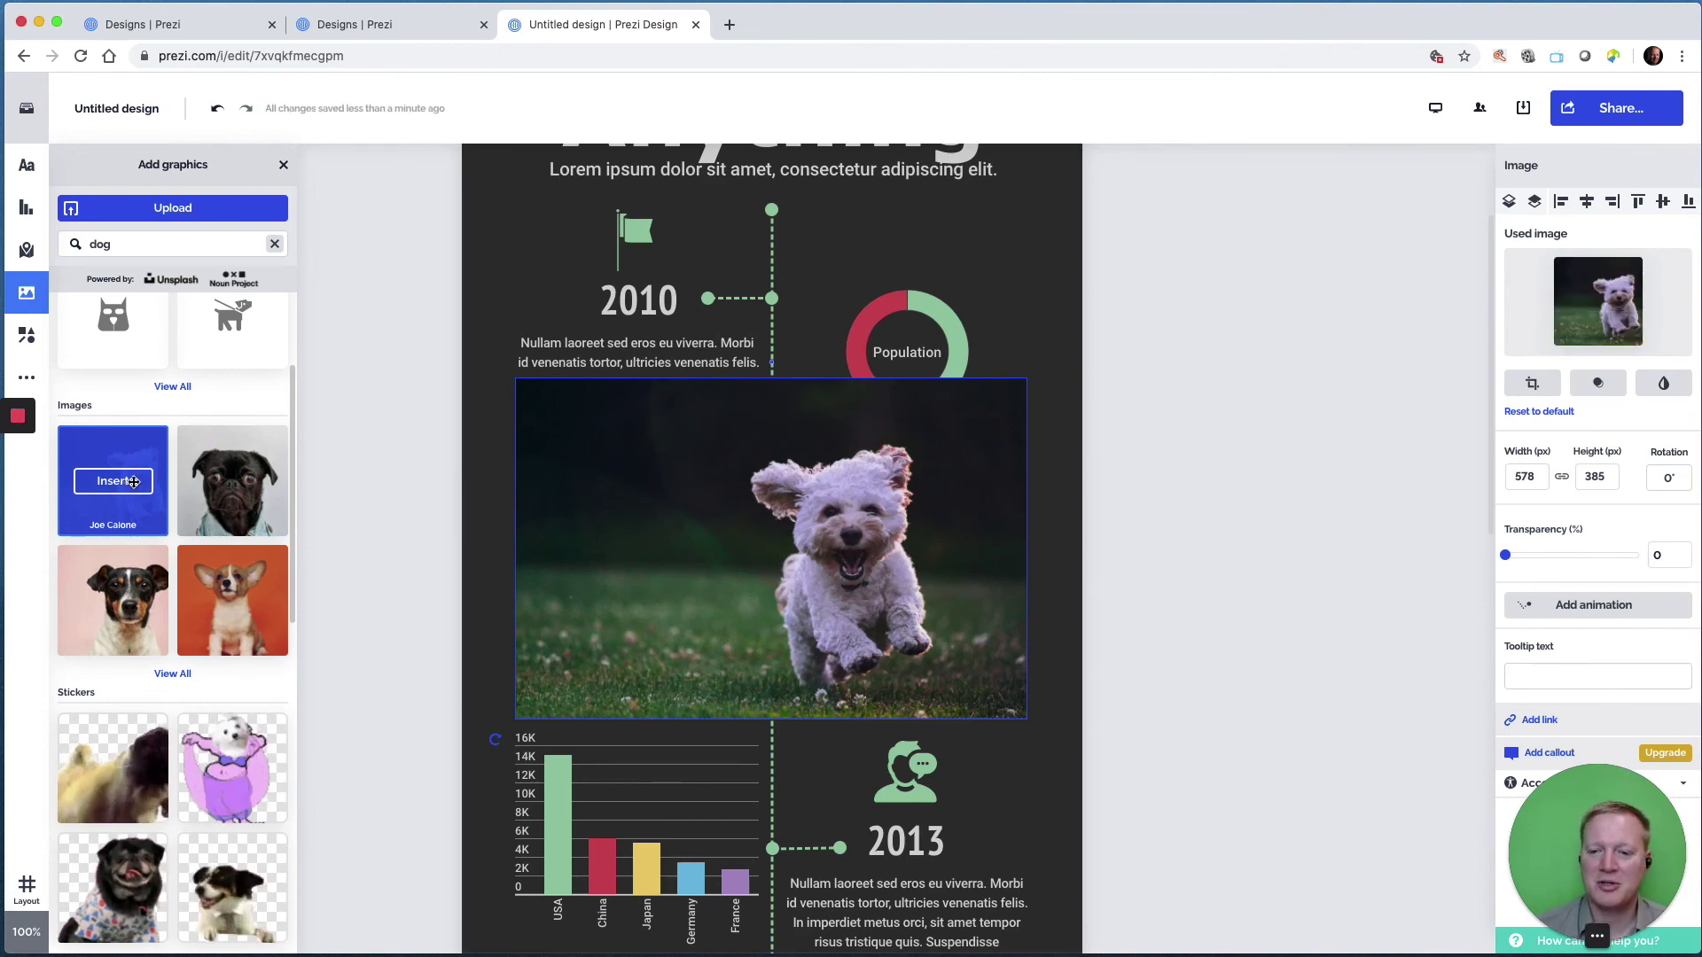
# Resize the dog photo to 213 × 142 px and move it under 2010
pyautogui.click(517, 714)
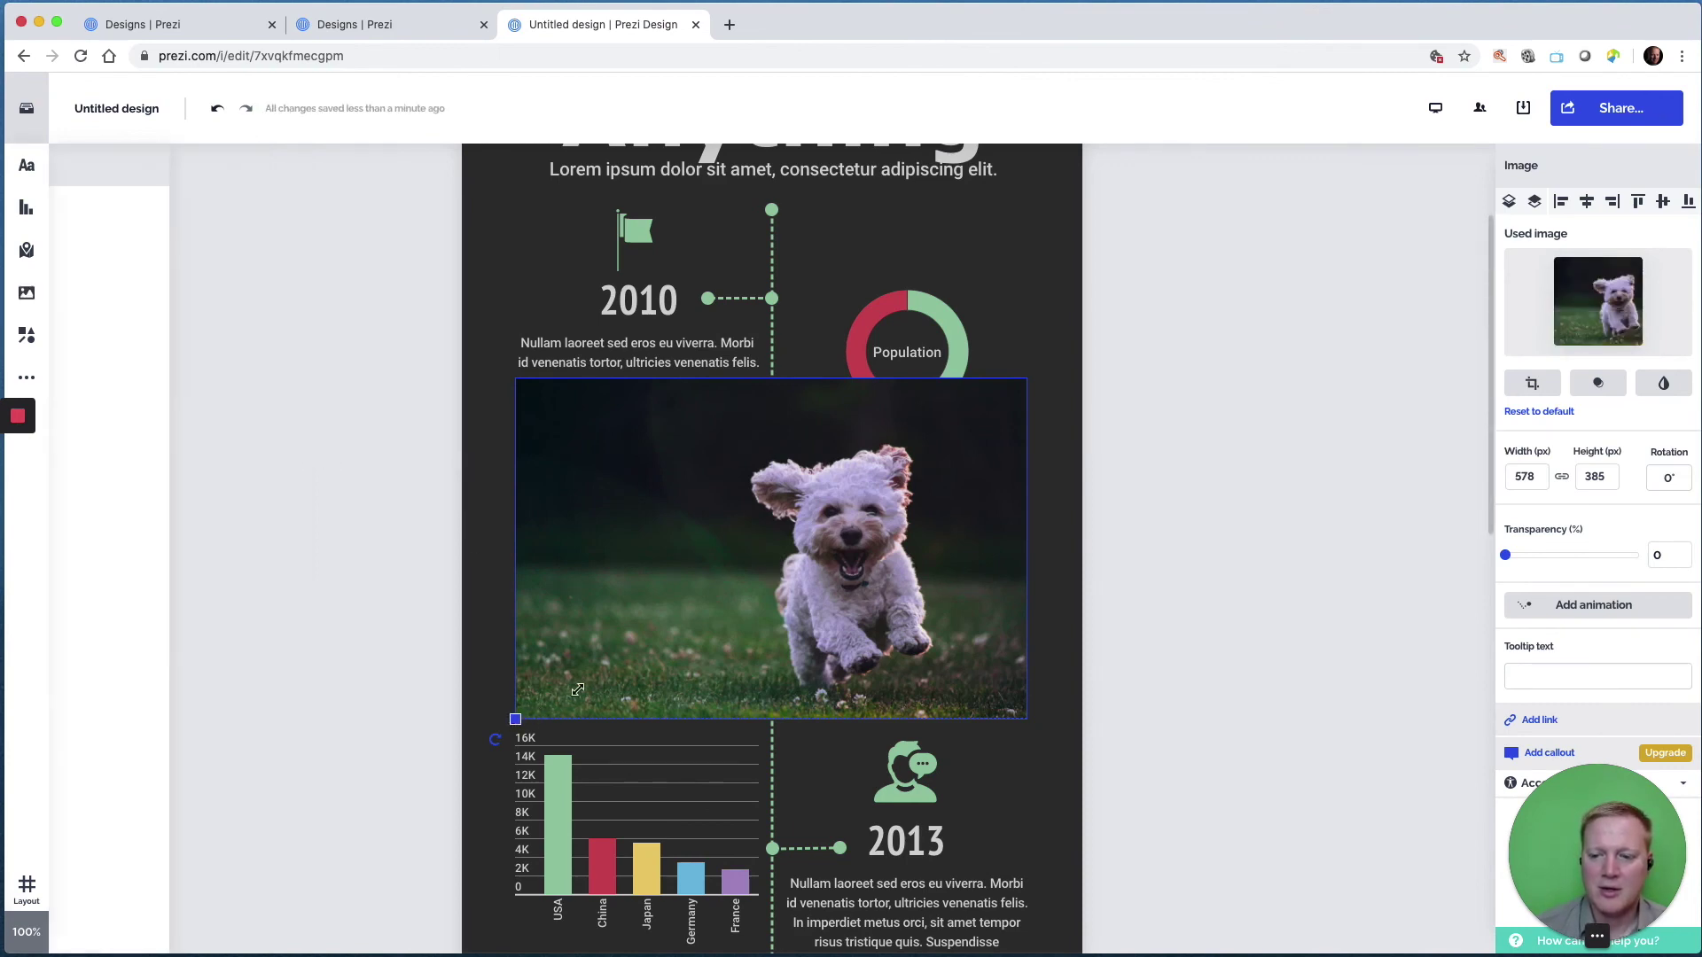
pyautogui.moveTo(576, 689); pyautogui.dragTo(896, 534)
pyautogui.moveTo(931, 436); pyautogui.dragTo(630, 443)
pyautogui.scroll(3, 658, 443)
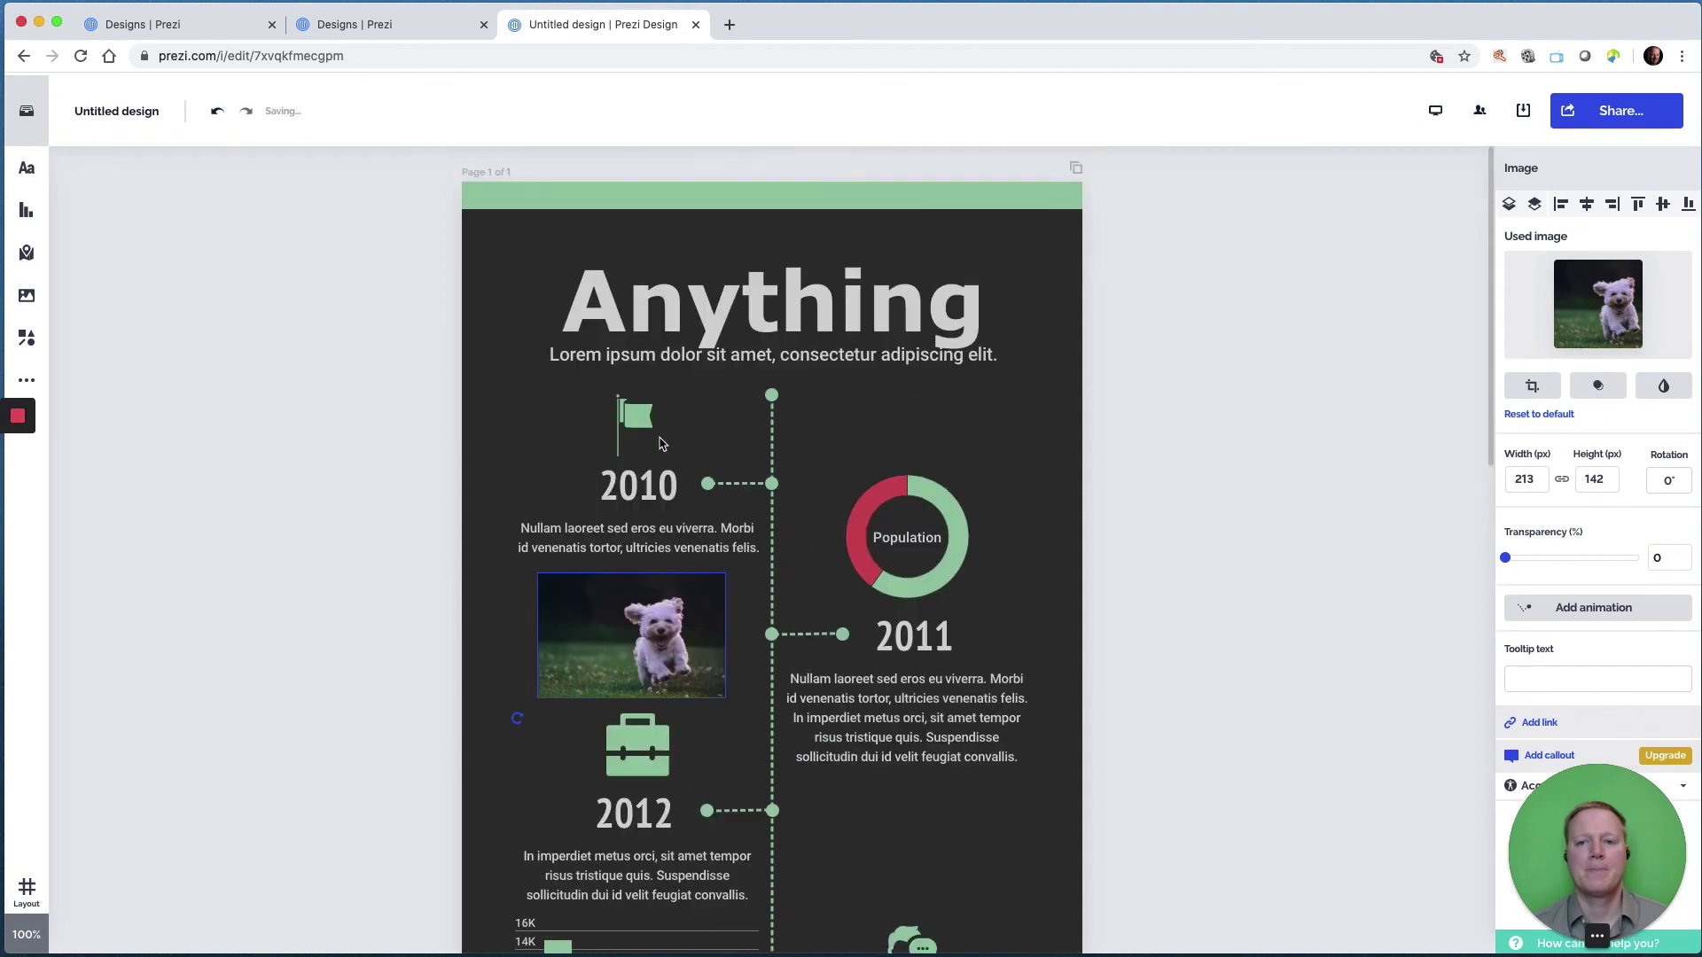